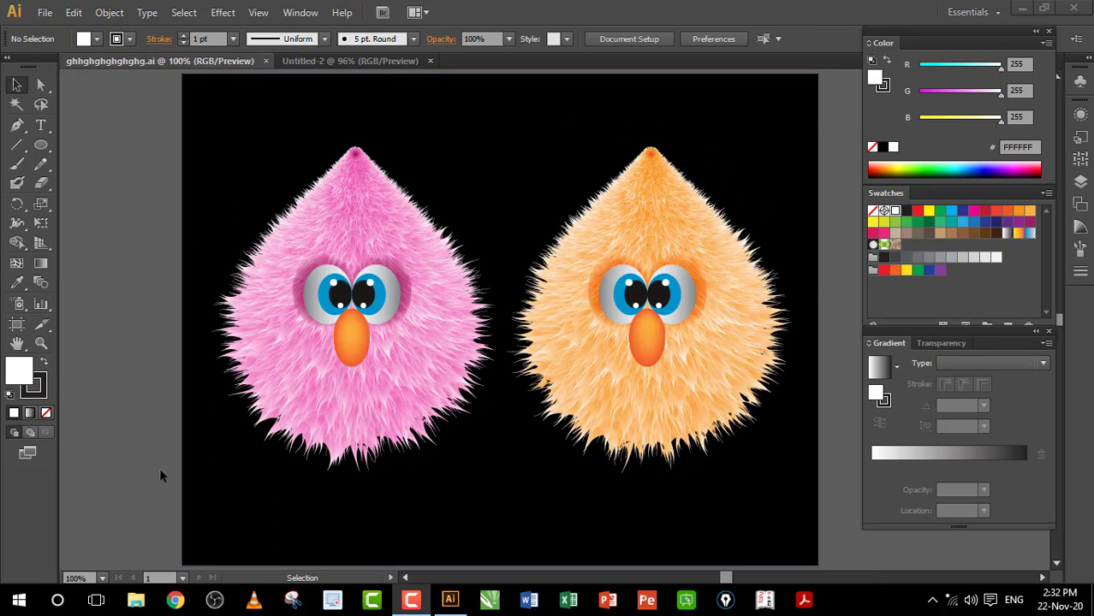
# Close the creatures file and draw a 35-point star on the blank artboard.
pyautogui.hotkey('ctrl', 'w')
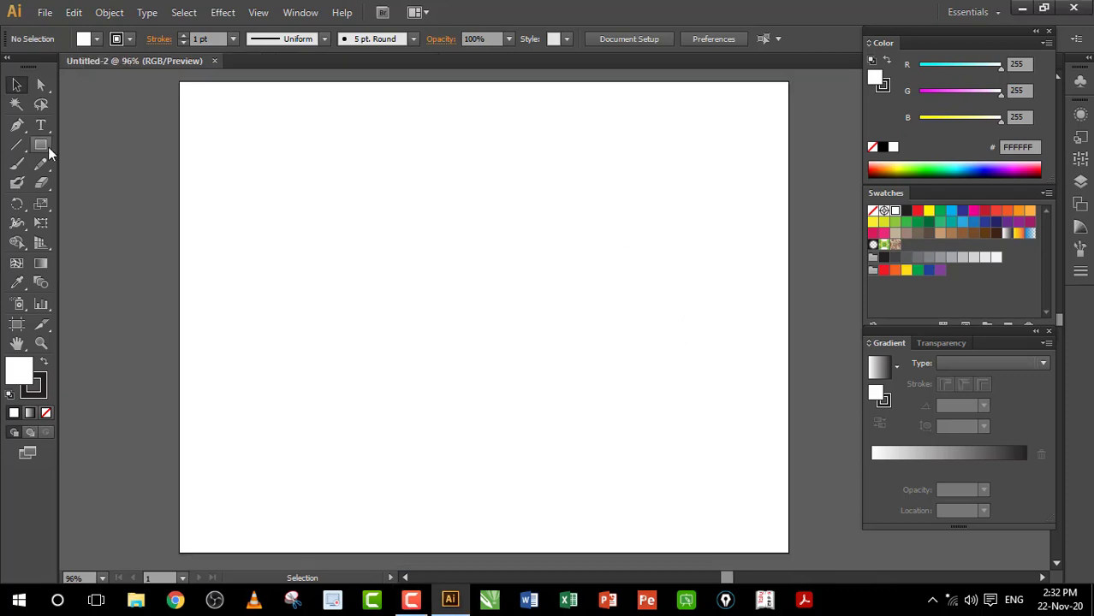
pyautogui.moveTo(48, 146); pyautogui.dragTo(132, 221)
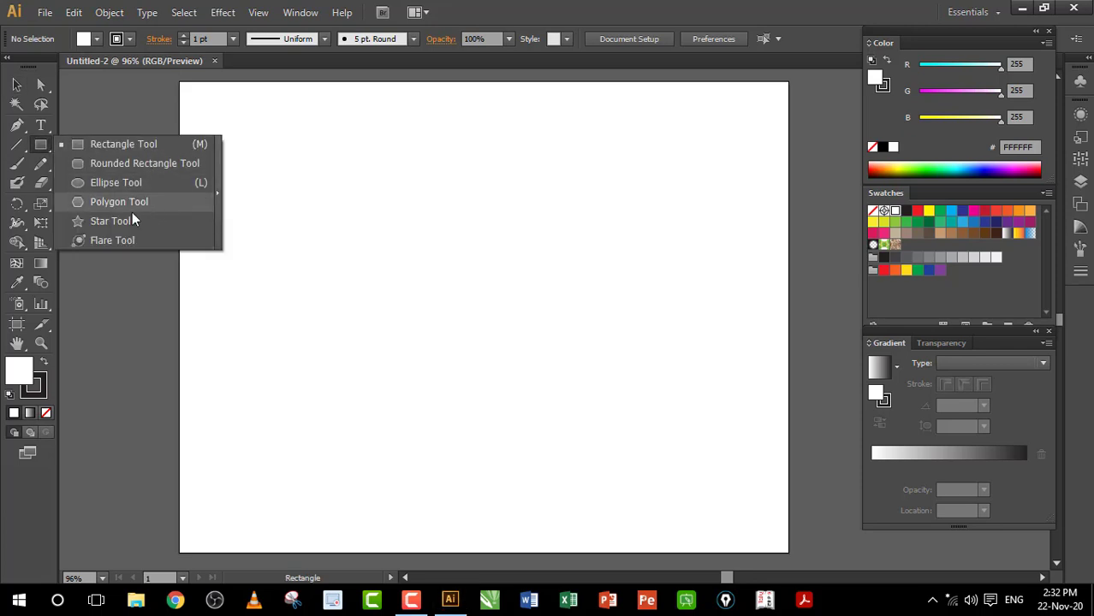
pyautogui.click(115, 223)
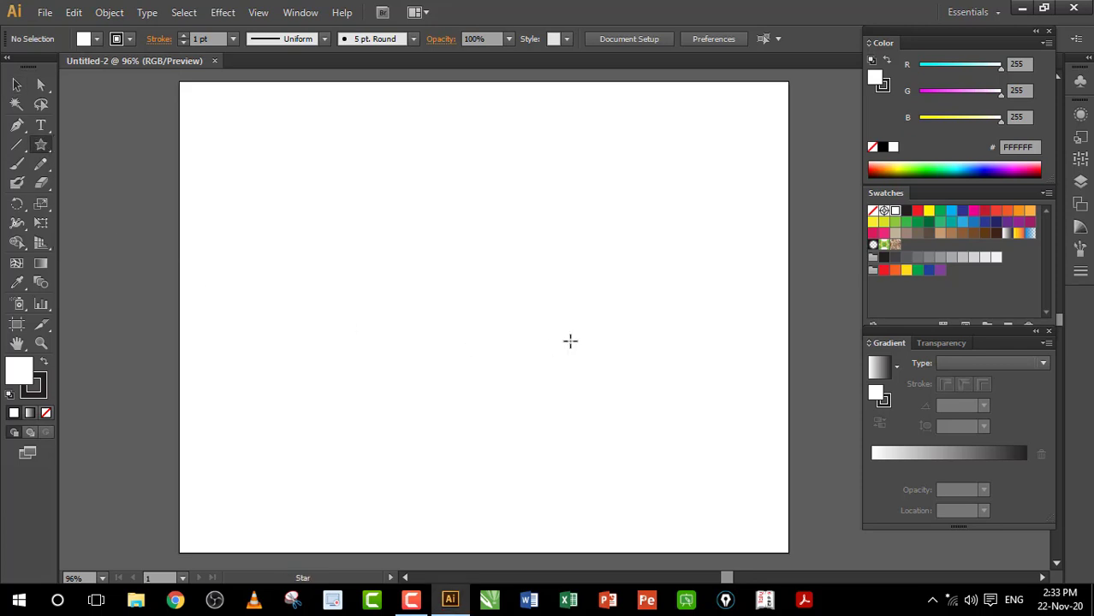
pyautogui.click(475, 296)
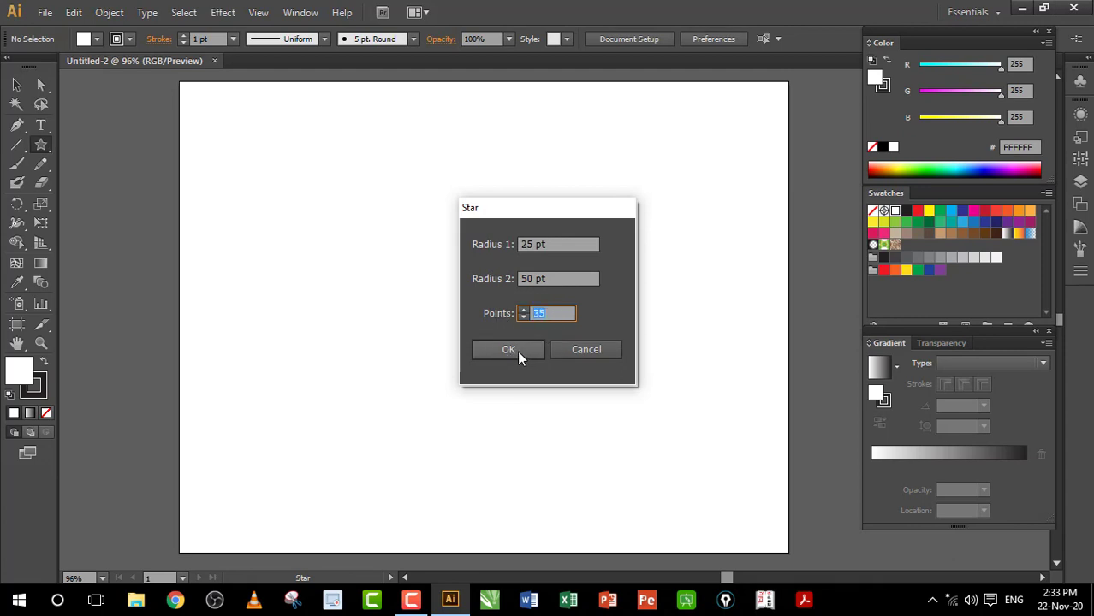
pyautogui.click(508, 350)
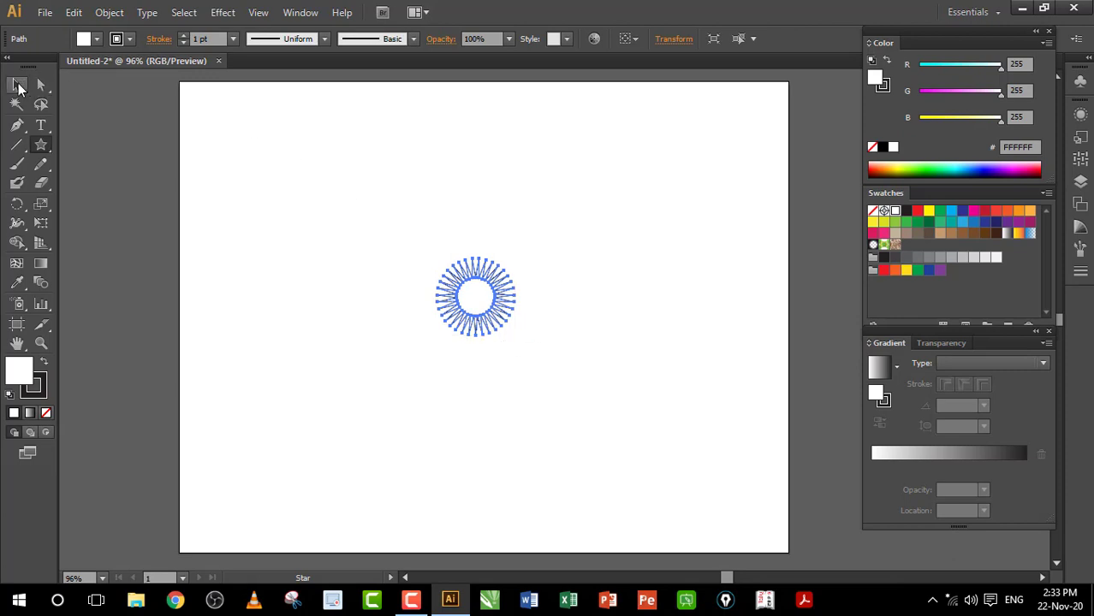
# Enlarge the star around its centre and give its outline a white-to-black gradient.
pyautogui.click(16, 85)
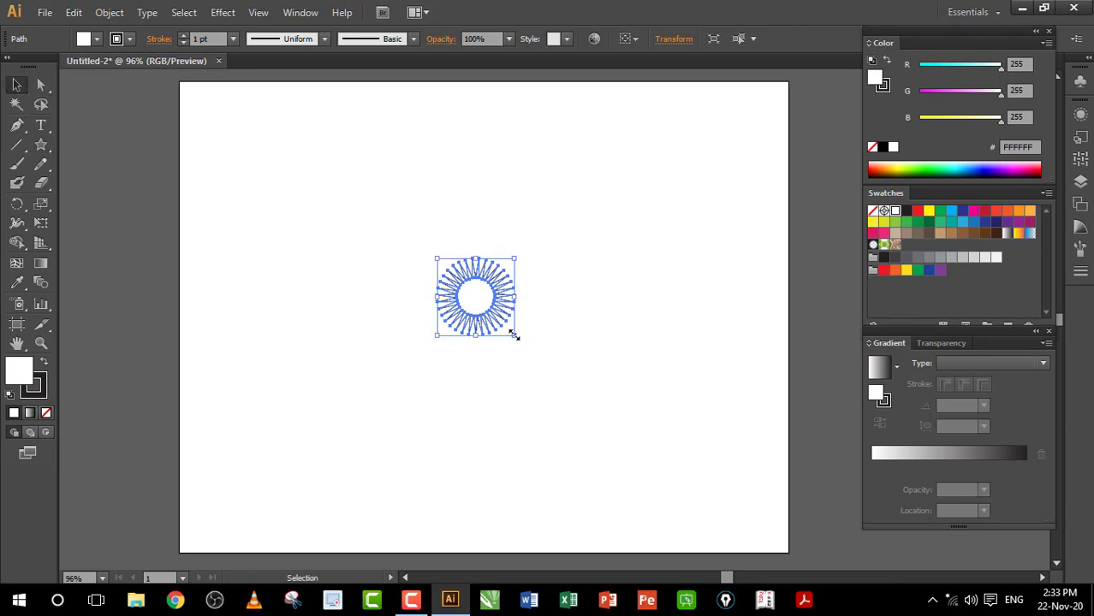
pyautogui.moveTo(513, 335); pyautogui.dragTo(579, 398)
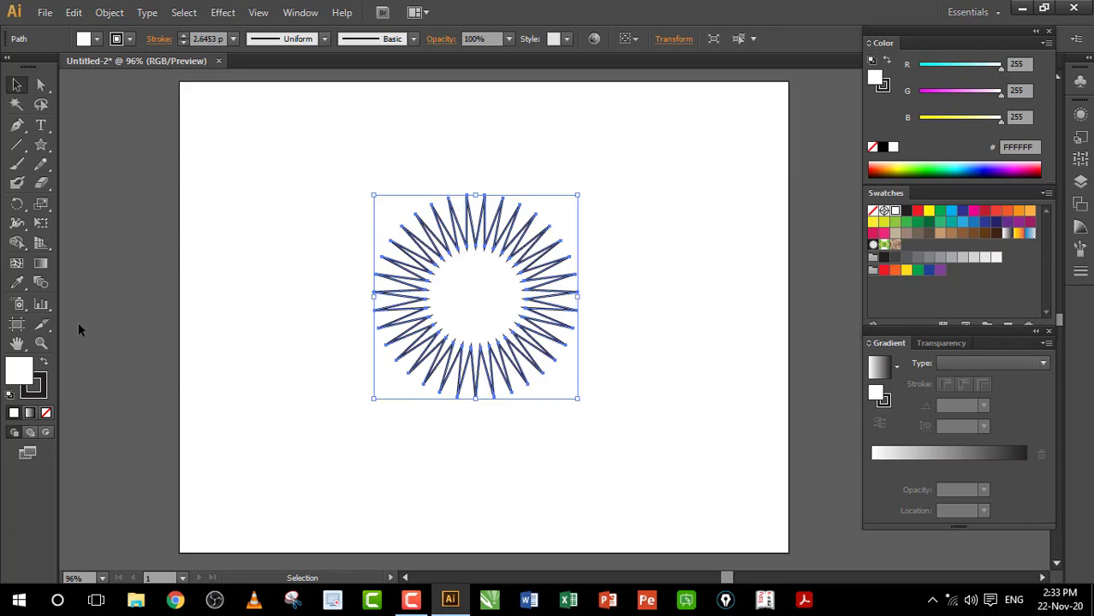
pyautogui.click(47, 389)
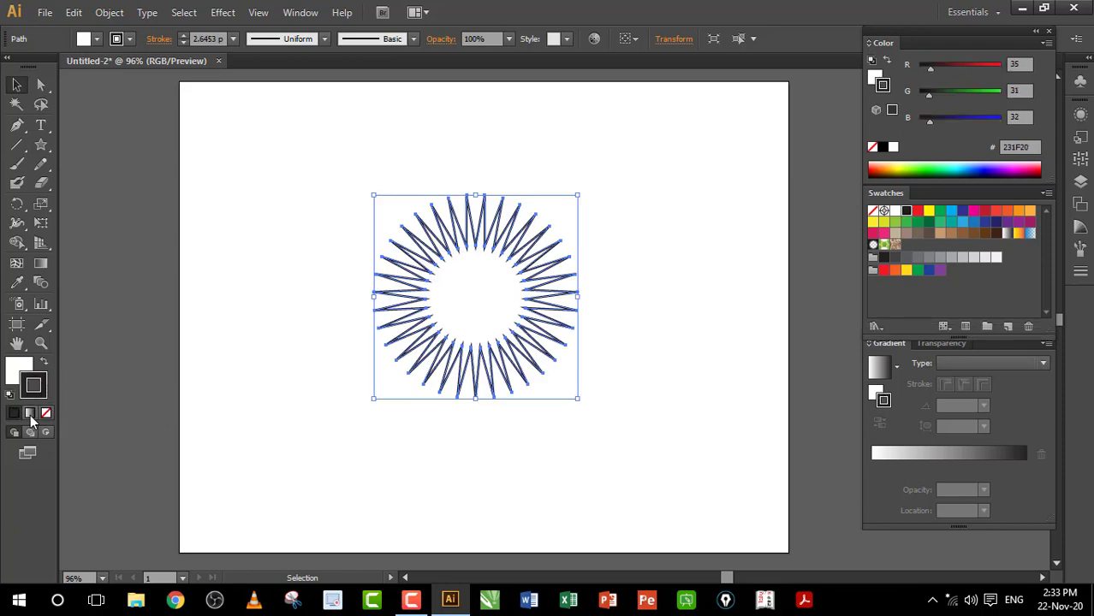
pyautogui.click(29, 414)
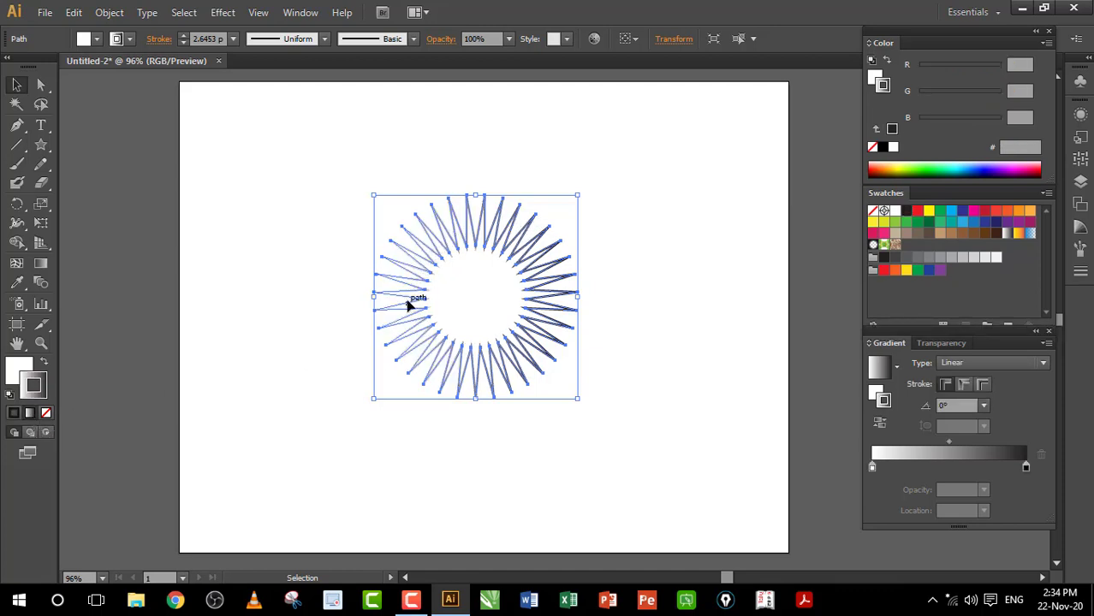
pyautogui.click(46, 146)
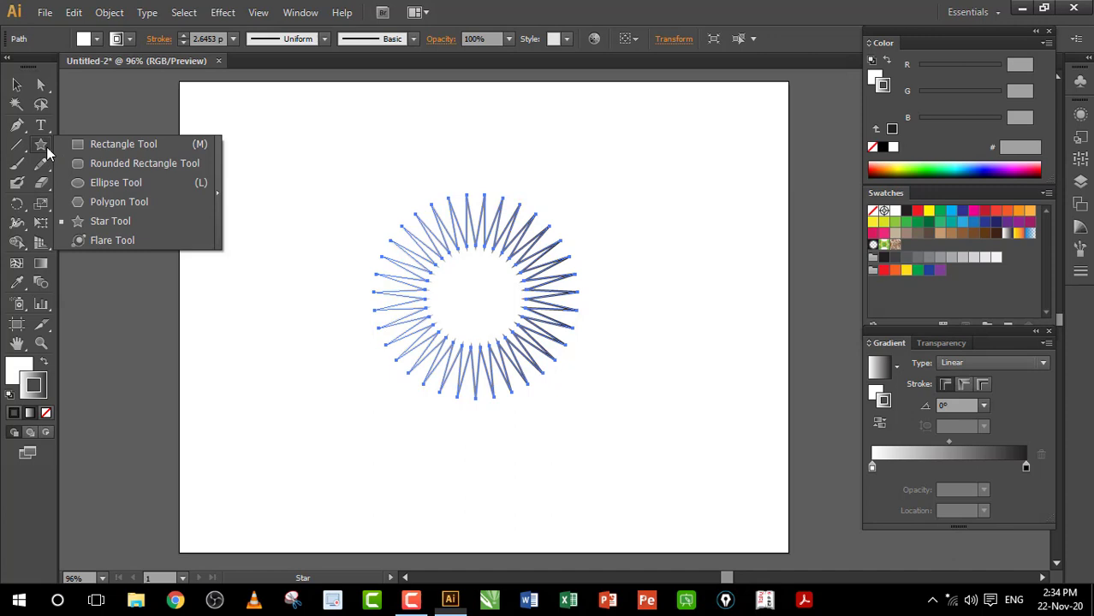
# Draw a circle near the artboard's top left and make its fill gradient radial.
pyautogui.click(120, 182)
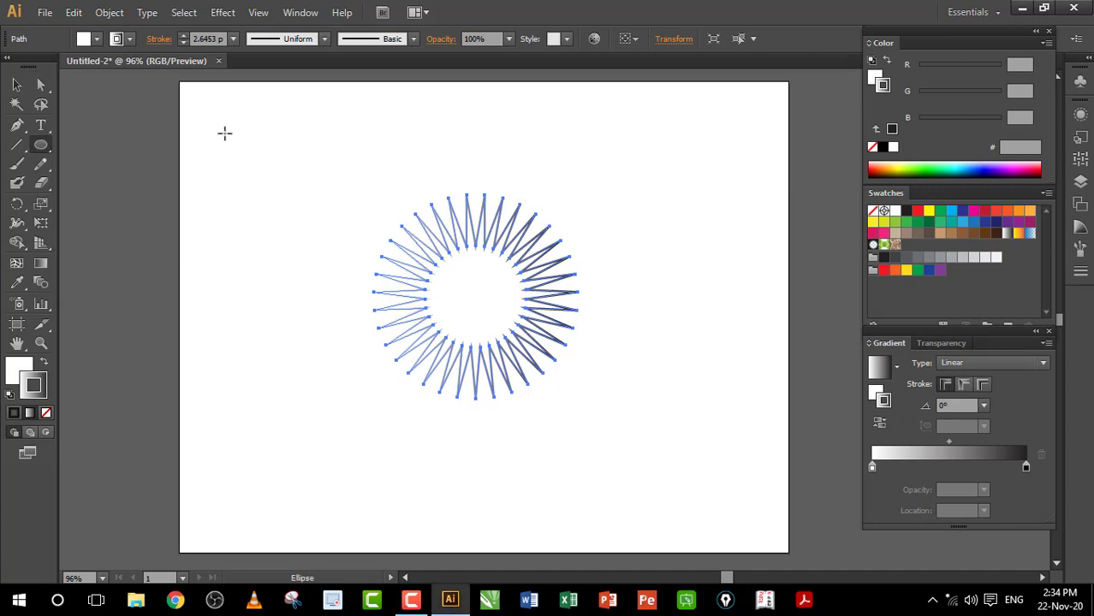
pyautogui.moveTo(231, 138); pyautogui.dragTo(315, 222)
pyautogui.press('v')
pyautogui.click(24, 377)
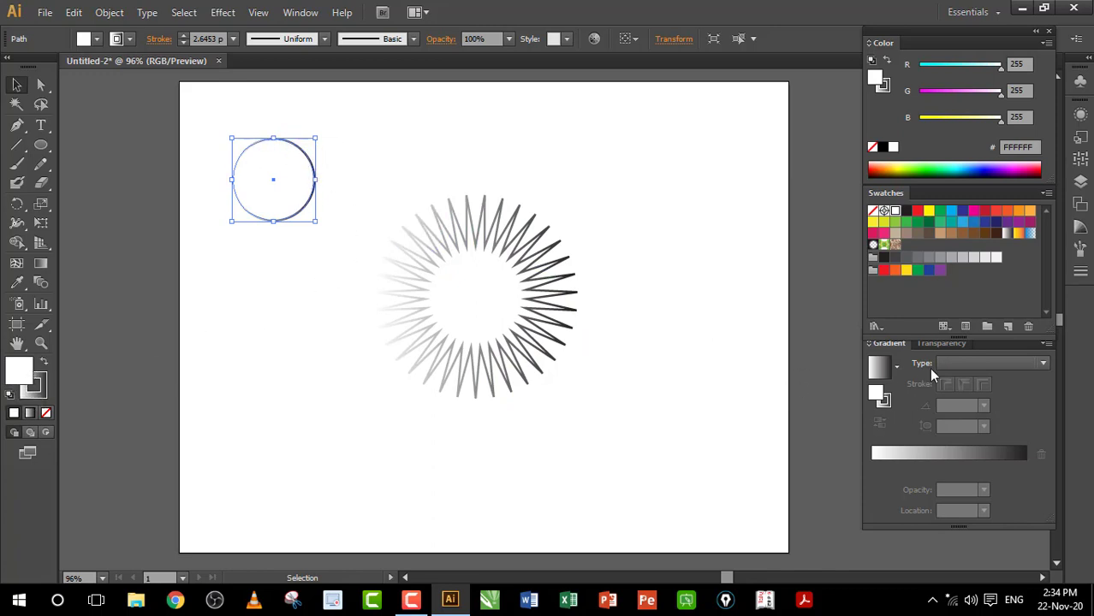
pyautogui.click(1042, 363)
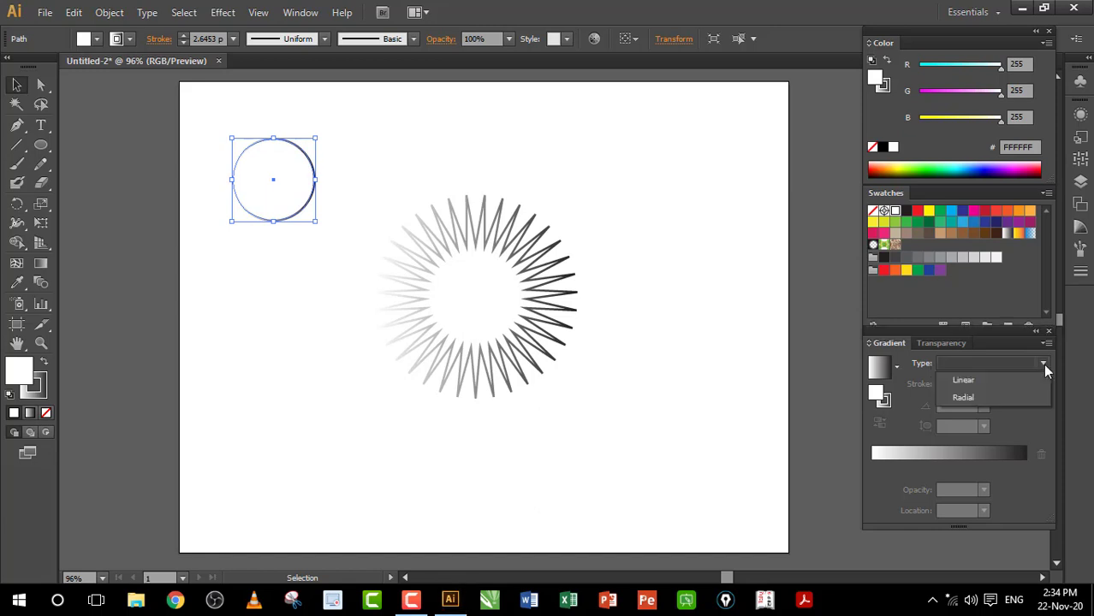
pyautogui.click(970, 399)
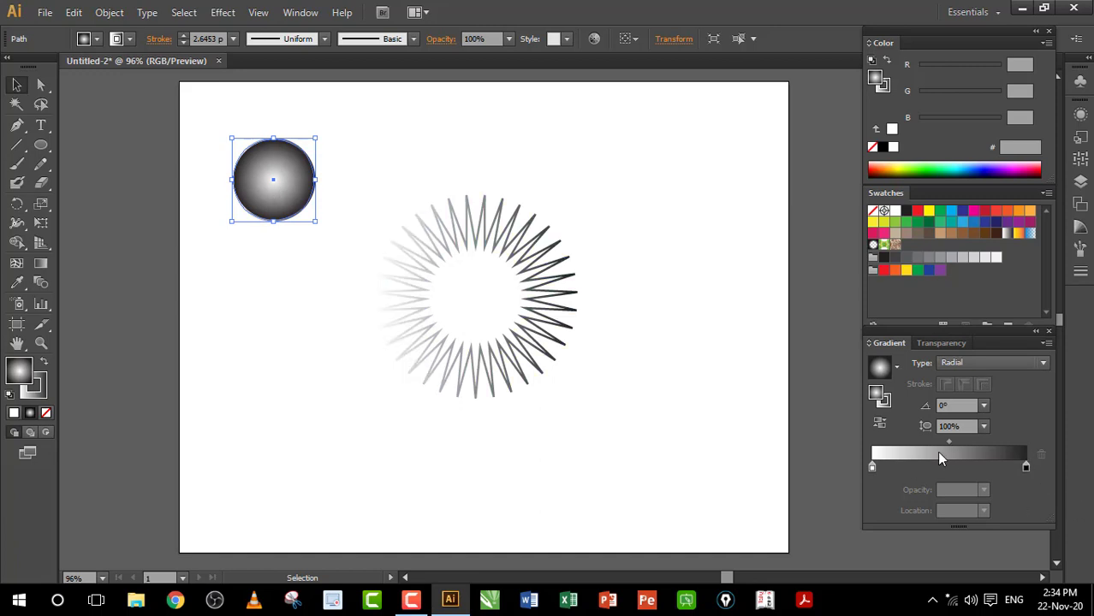
# Colour the gradient stops dark purple at the centre, magenta in the middle and white outside.
pyautogui.click(872, 468)
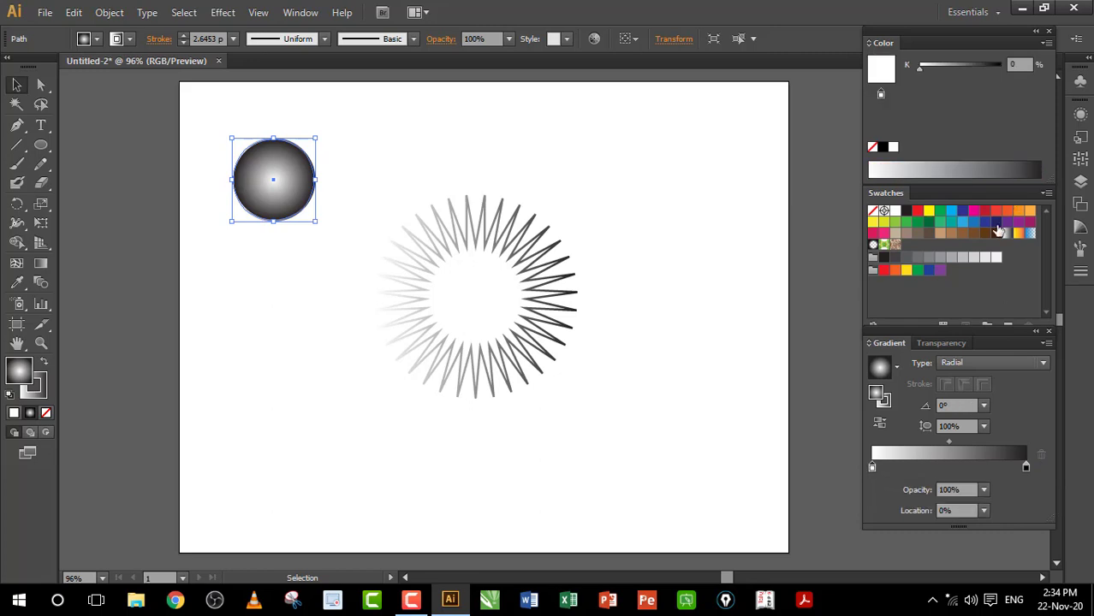
pyautogui.moveTo(1032, 223); pyautogui.dragTo(872, 467)
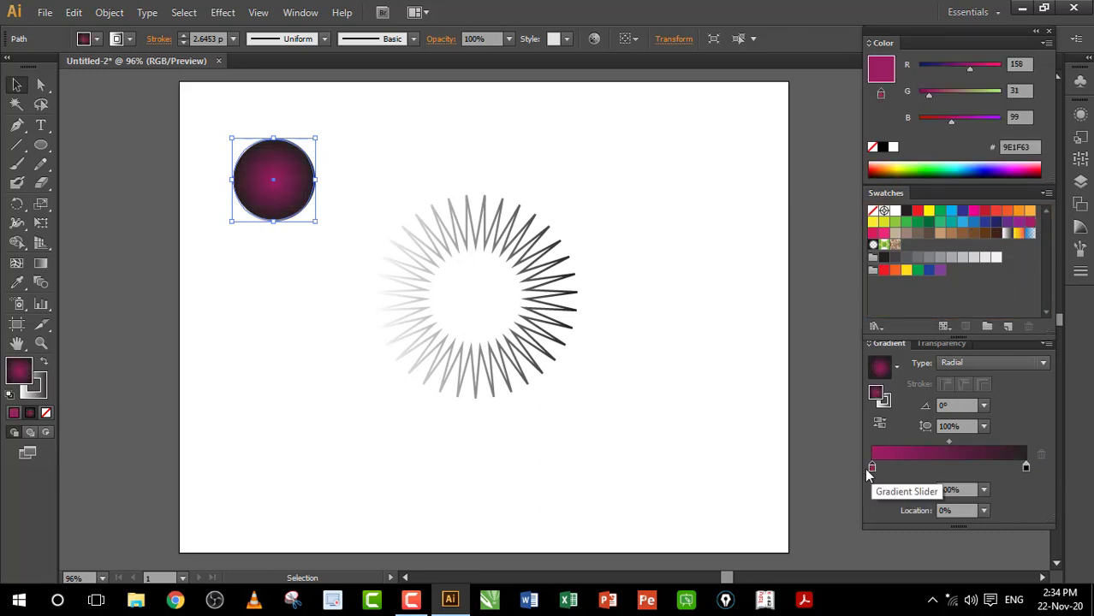
pyautogui.click(1025, 467)
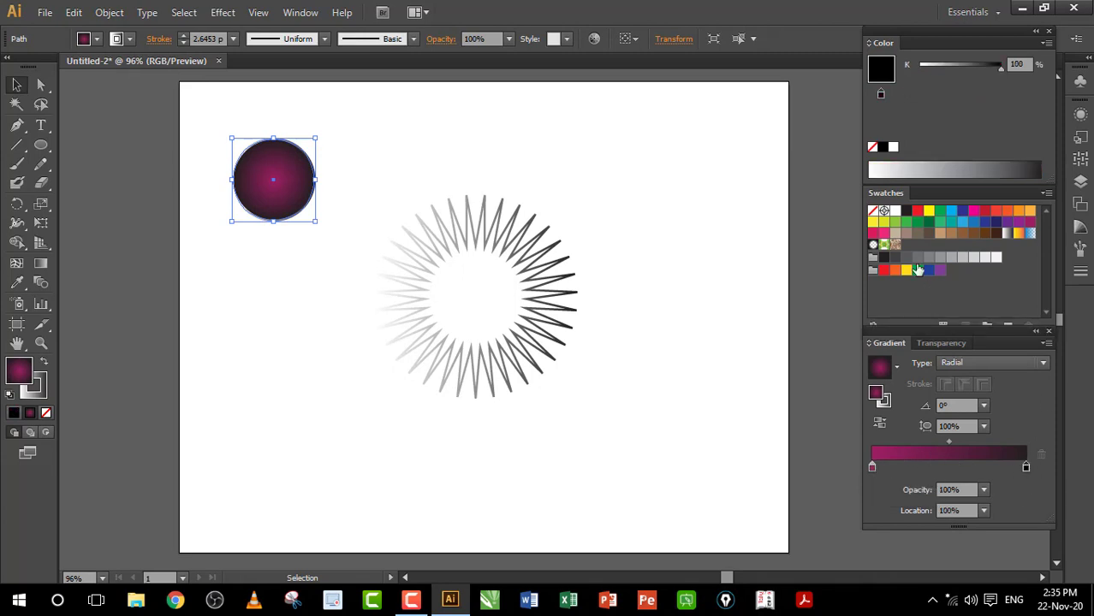
pyautogui.moveTo(895, 210)
pyautogui.mouseDown()
pyautogui.moveTo(1017, 476)
pyautogui.moveTo(1025, 469)
pyautogui.mouseUp()
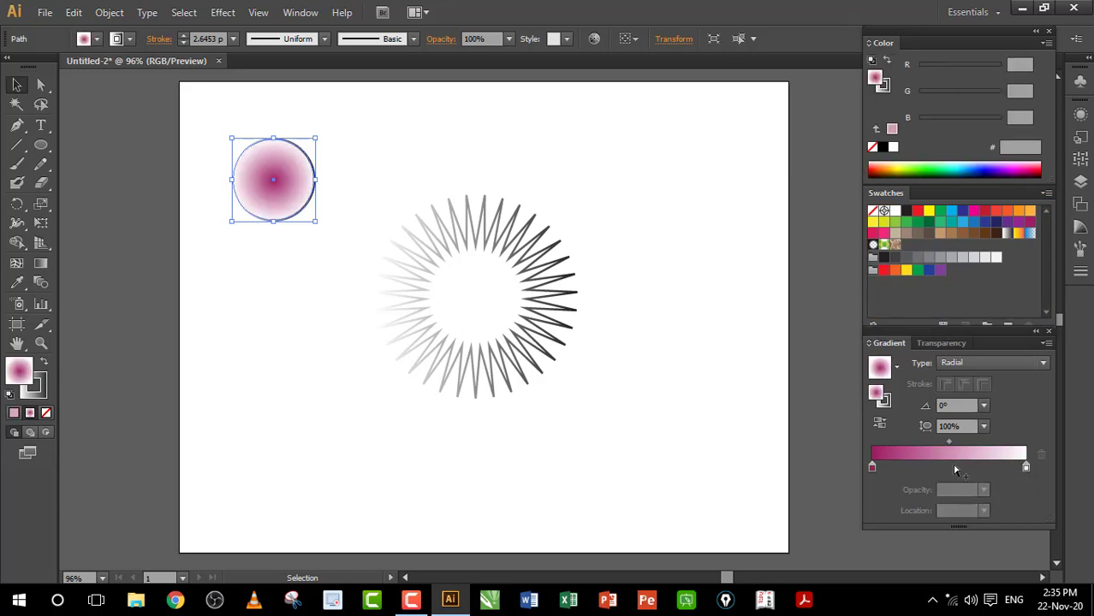
pyautogui.click(955, 468)
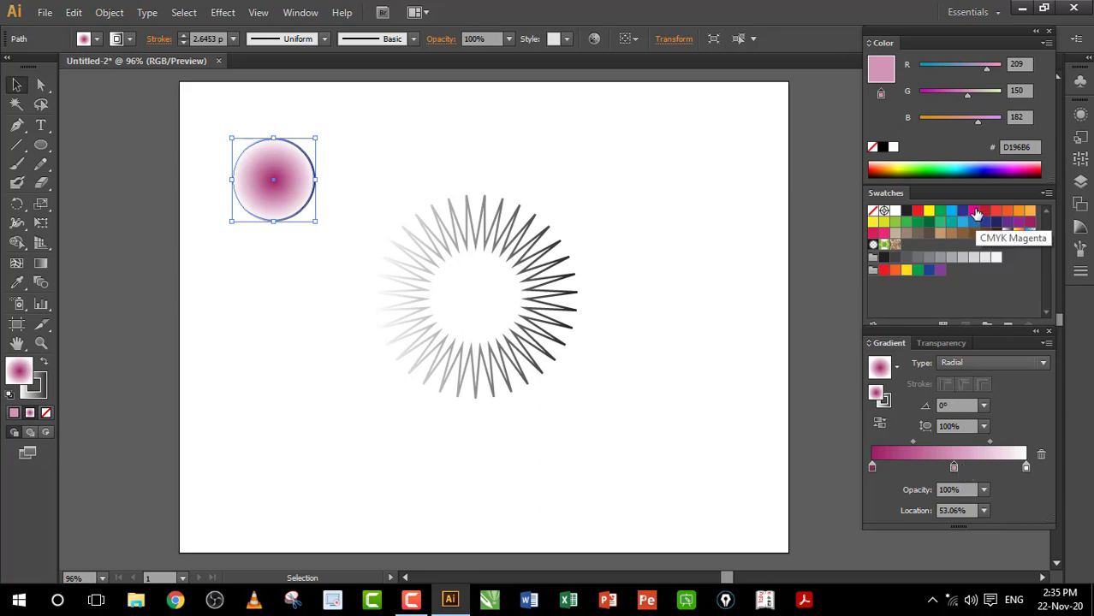
pyautogui.moveTo(973, 211); pyautogui.dragTo(953, 473)
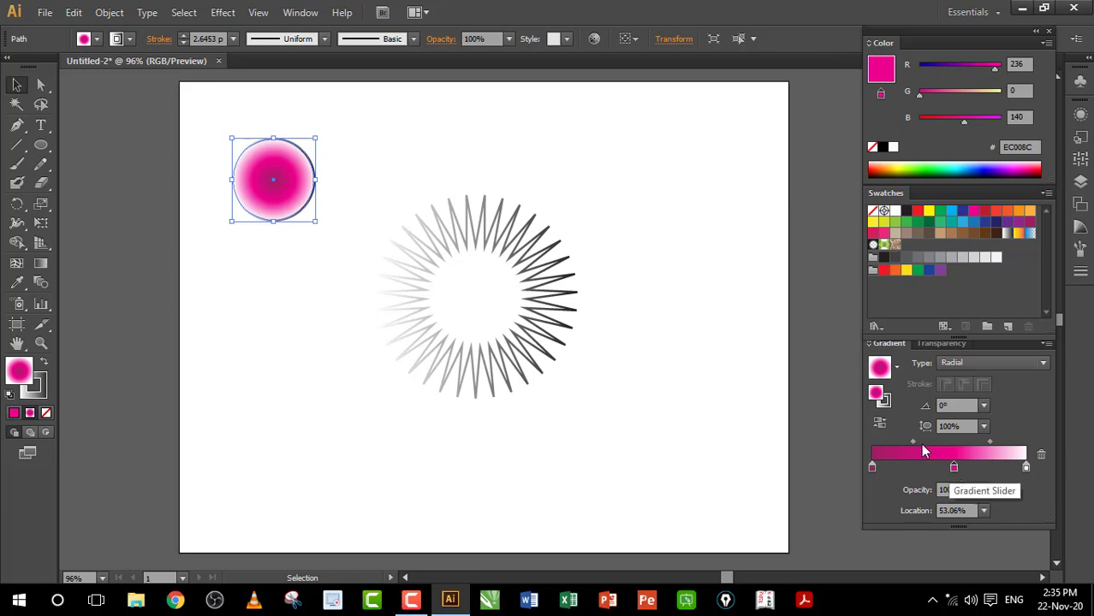
pyautogui.click(873, 470)
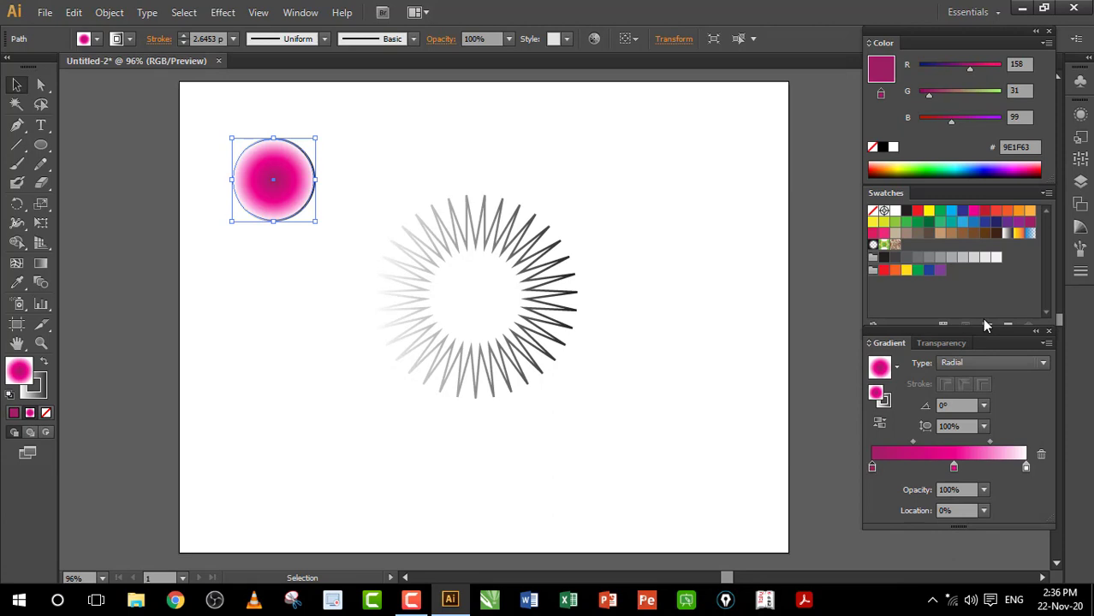
# Switch the Color panel to HSB and lower the centre stop's brightness.
pyautogui.click(1042, 43)
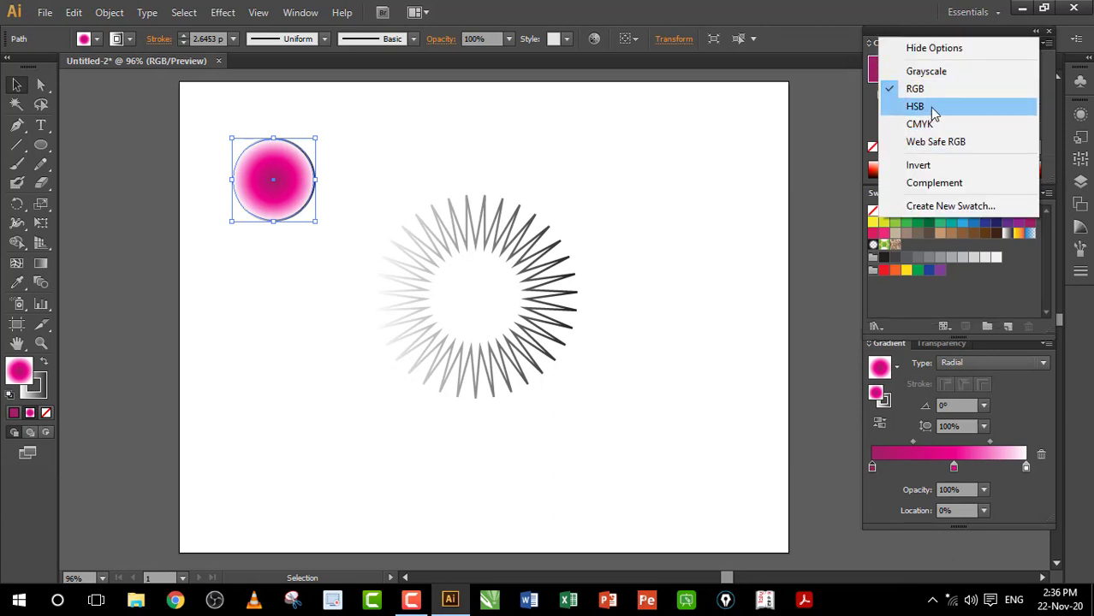
pyautogui.click(933, 109)
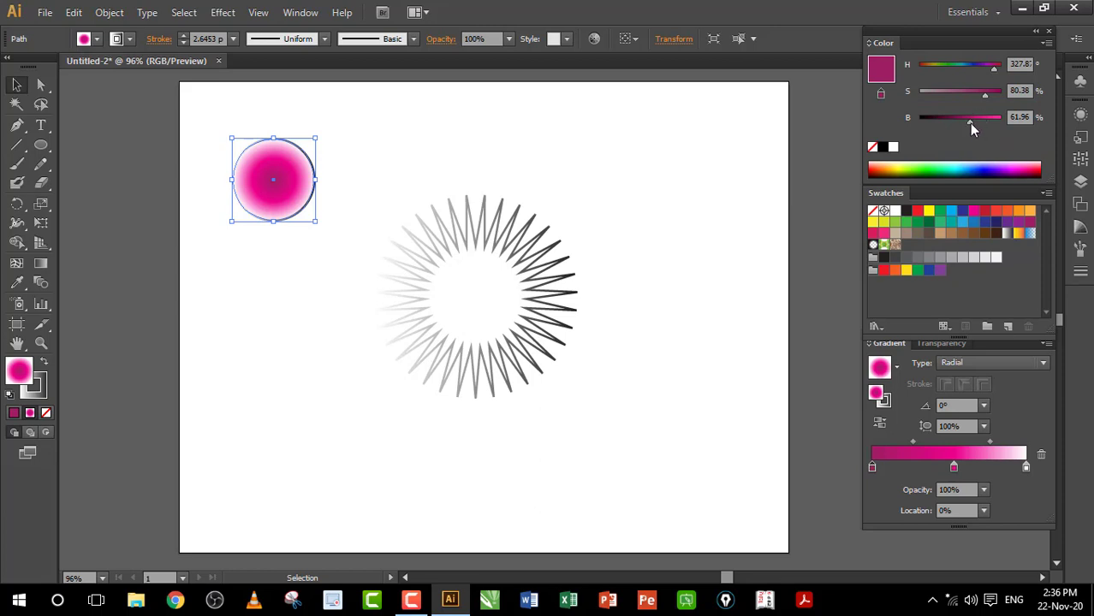
pyautogui.moveTo(970, 125); pyautogui.dragTo(948, 123)
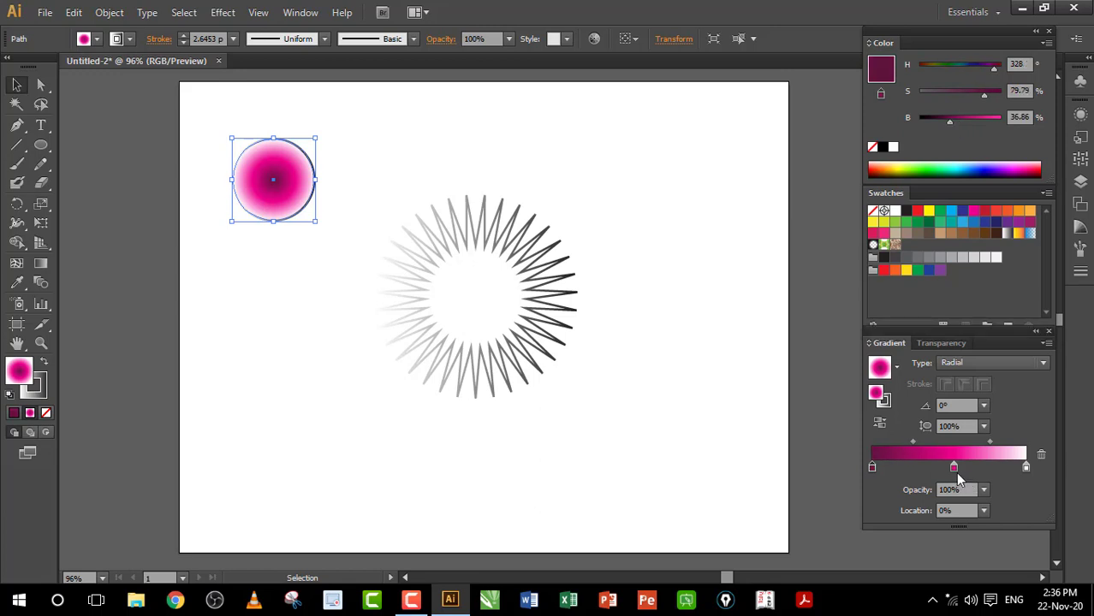
# Reduce the middle pink stop's saturation and move its blend point out to 71.91%.
pyautogui.click(954, 468)
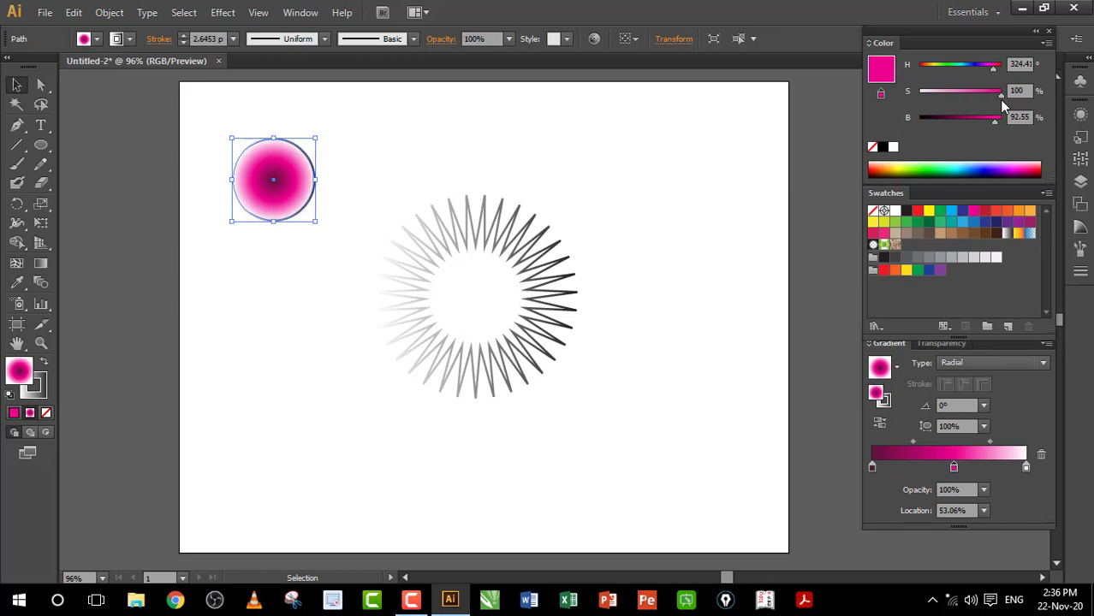
pyautogui.moveTo(1001, 98); pyautogui.dragTo(971, 97)
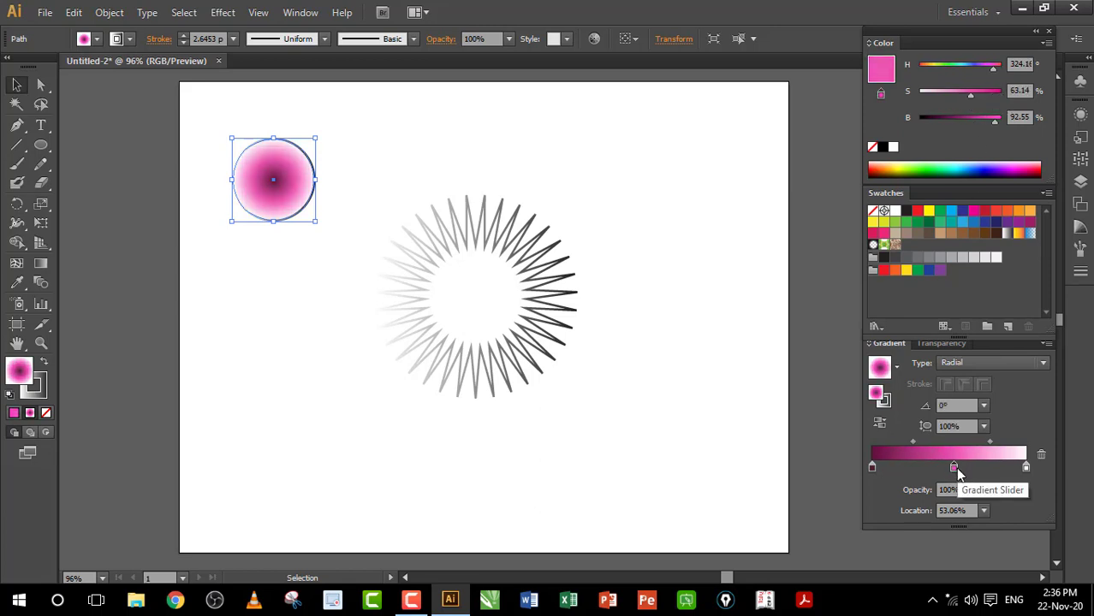
pyautogui.click(989, 443)
pyautogui.moveTo(989, 443); pyautogui.dragTo(1005, 443)
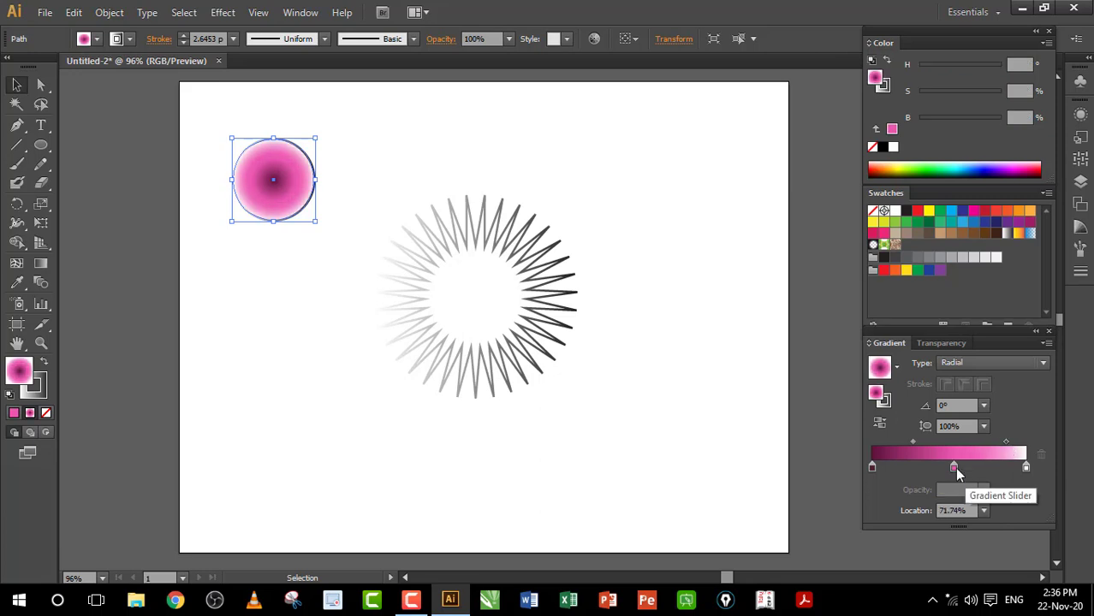
pyautogui.moveTo(1006, 442); pyautogui.dragTo(1007, 442)
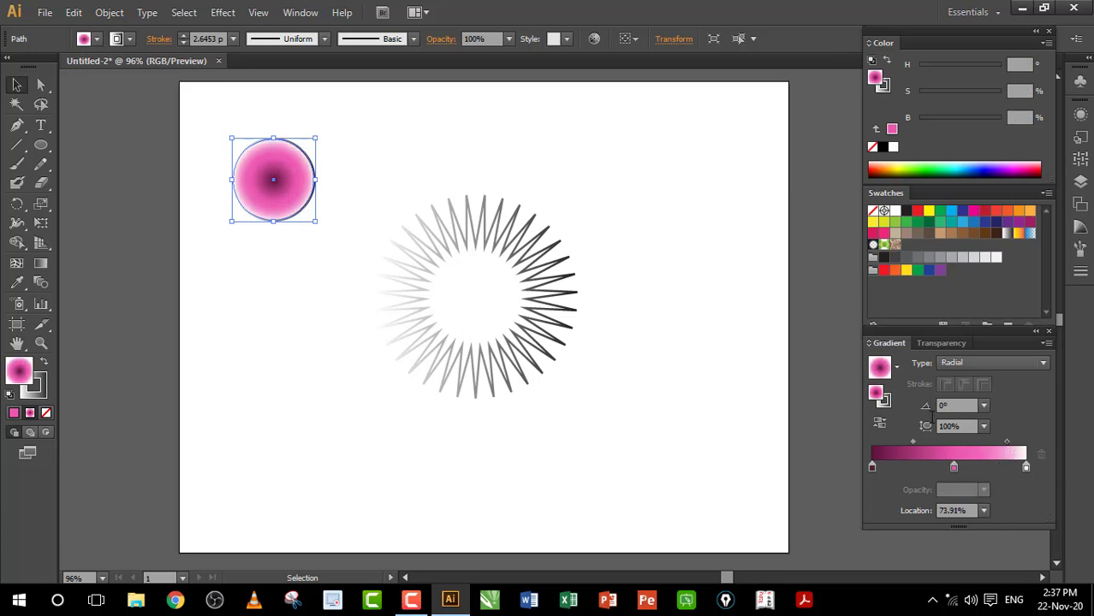
# Give the starburst the pink radial gradient fill with no outline, then delete the sample circle.
pyautogui.click(536, 243)
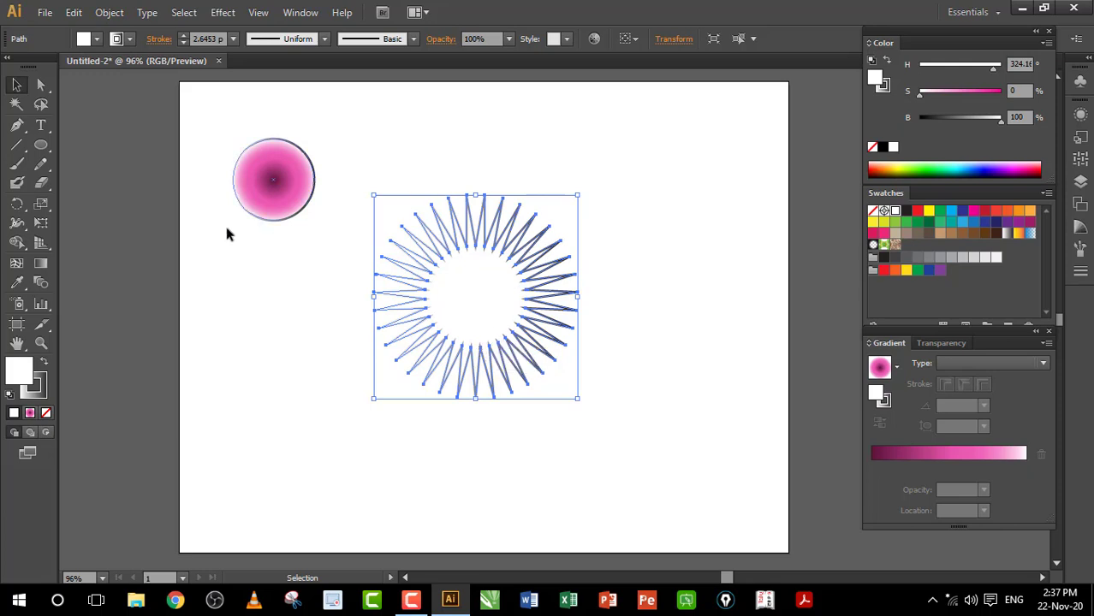
pyautogui.click(30, 413)
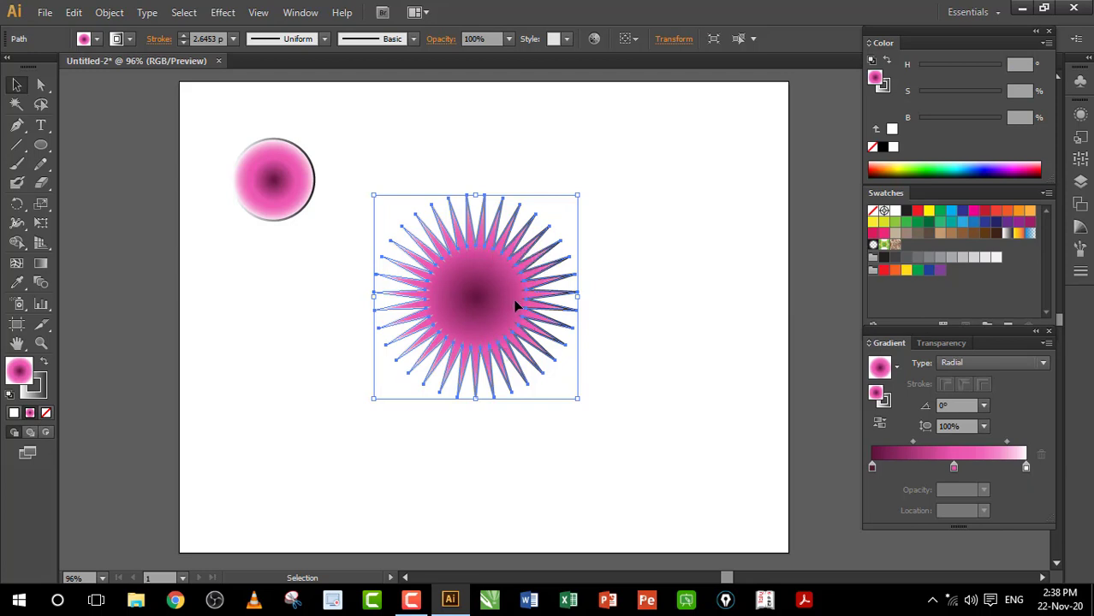
pyautogui.click(133, 40)
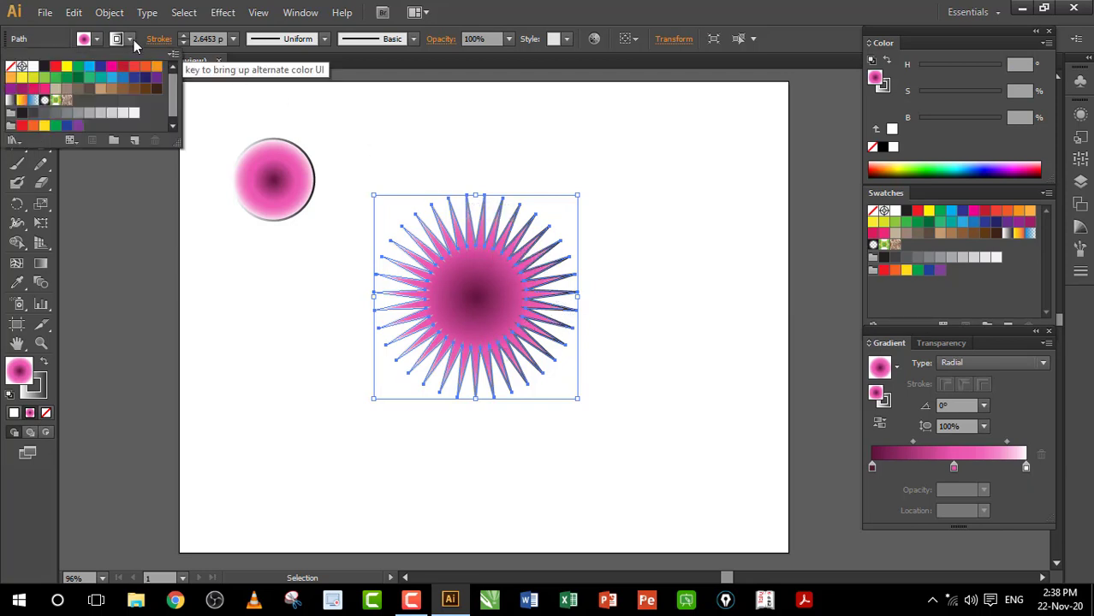
pyautogui.click(11, 66)
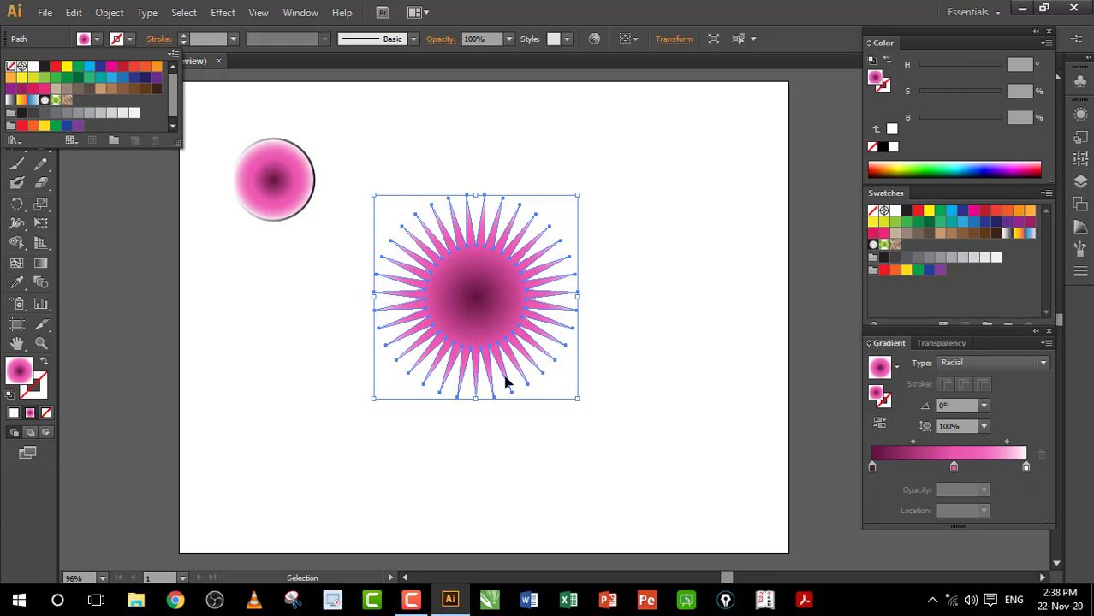
pyautogui.click(259, 327)
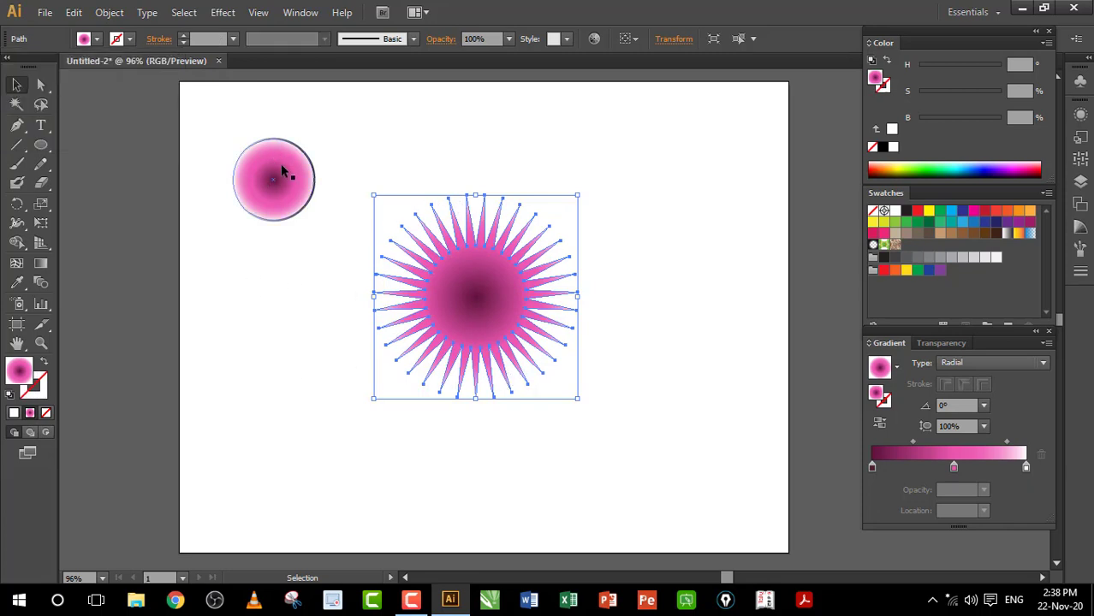
pyautogui.click(282, 171)
pyautogui.press('Delete')
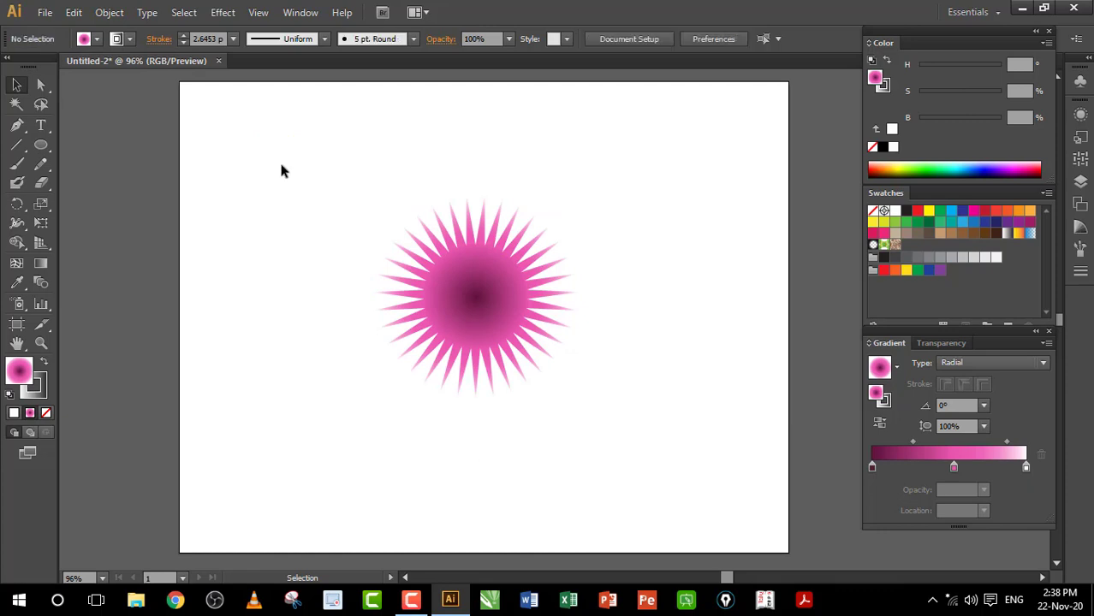
# Apply a Round Corners effect with a 20 pt radius to the pink starburst.
pyautogui.click(470, 309)
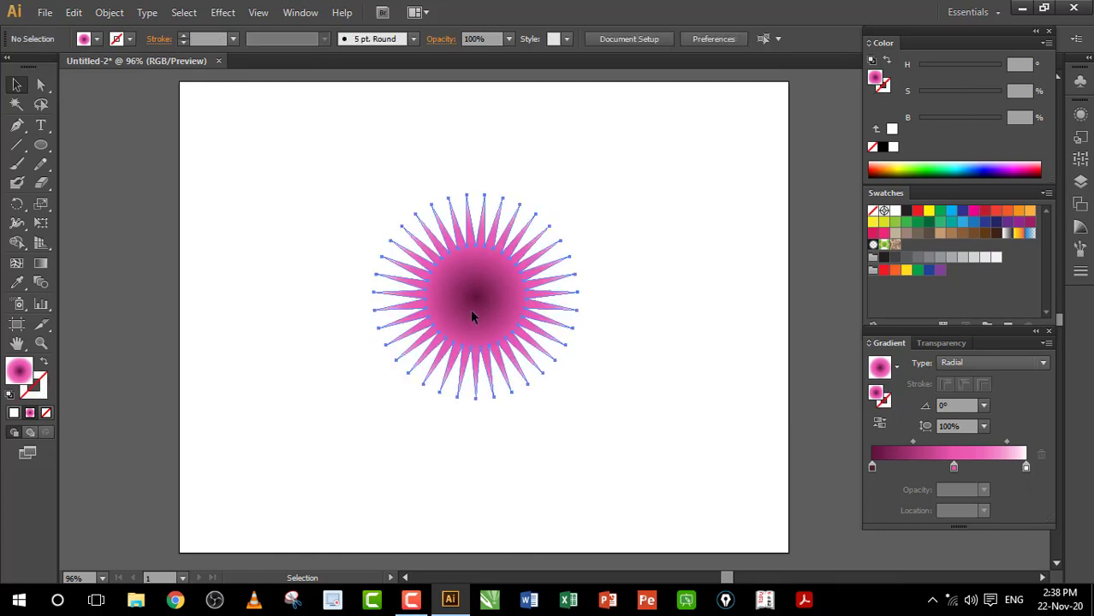
pyautogui.click(228, 17)
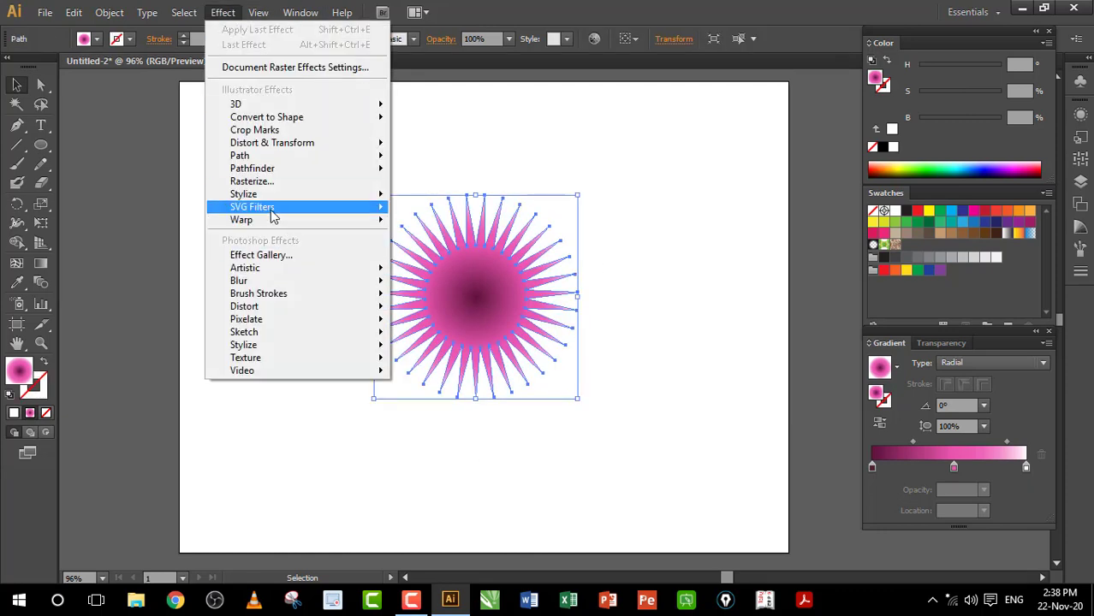
pyautogui.moveTo(244, 194)
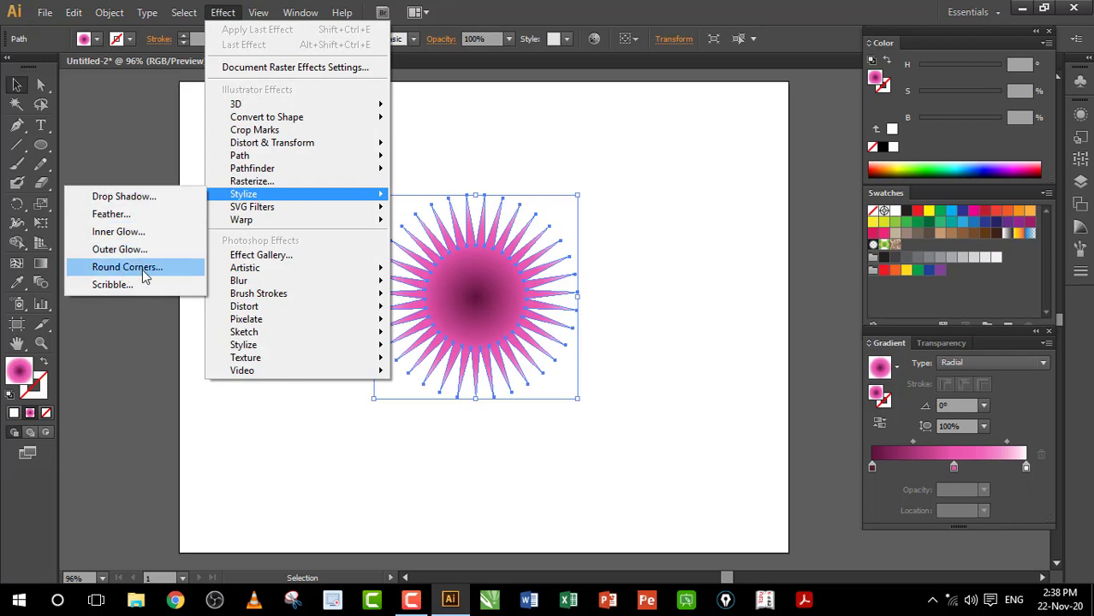
pyautogui.click(149, 272)
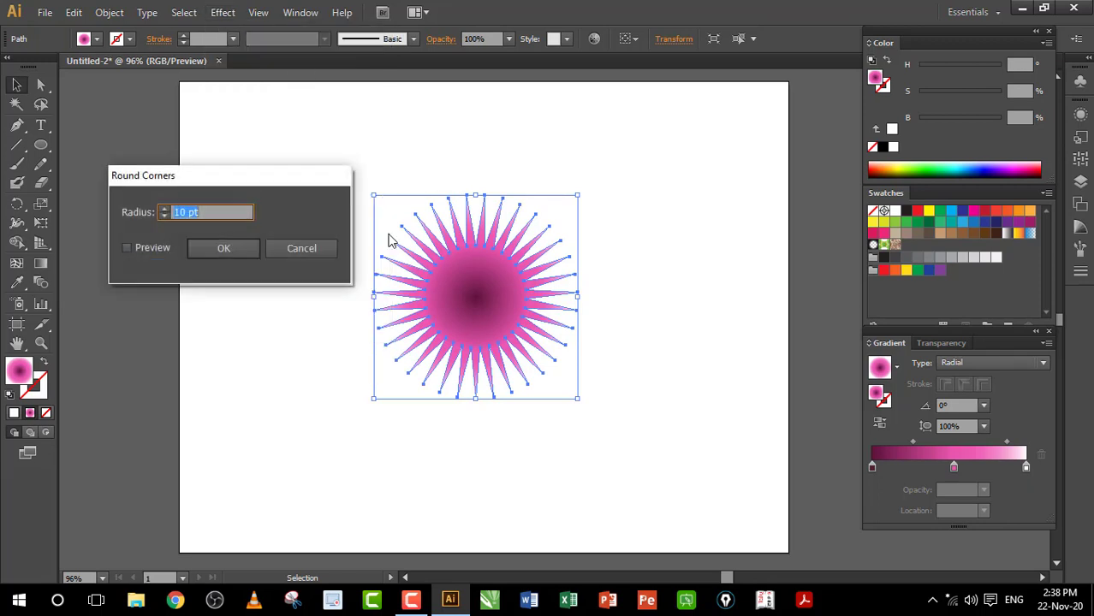
pyautogui.moveTo(241, 174); pyautogui.dragTo(249, 125)
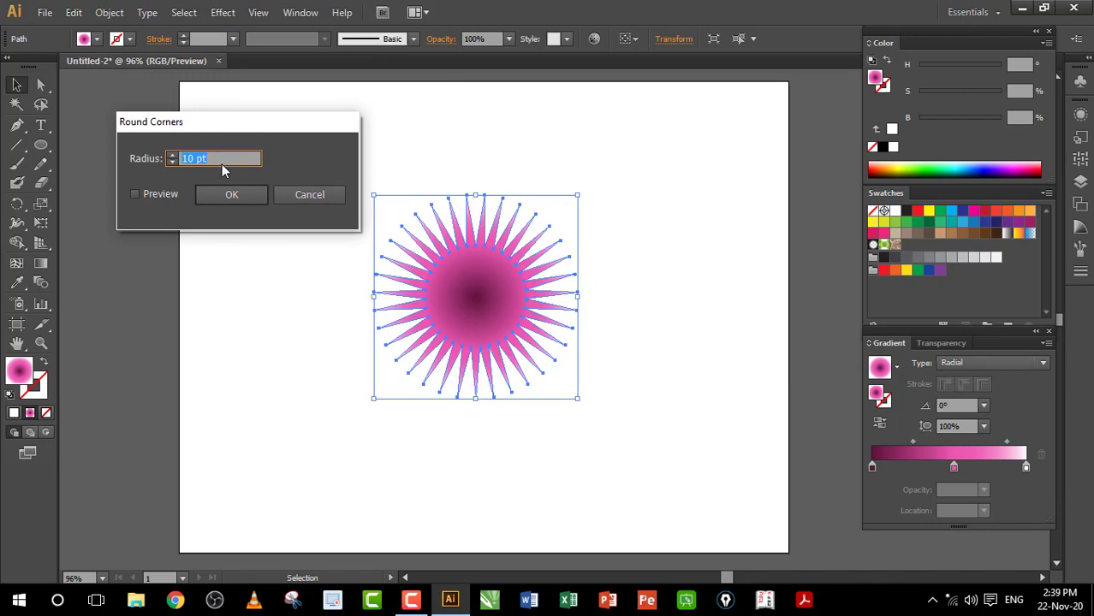
pyautogui.write('20')
pyautogui.click(134, 194)
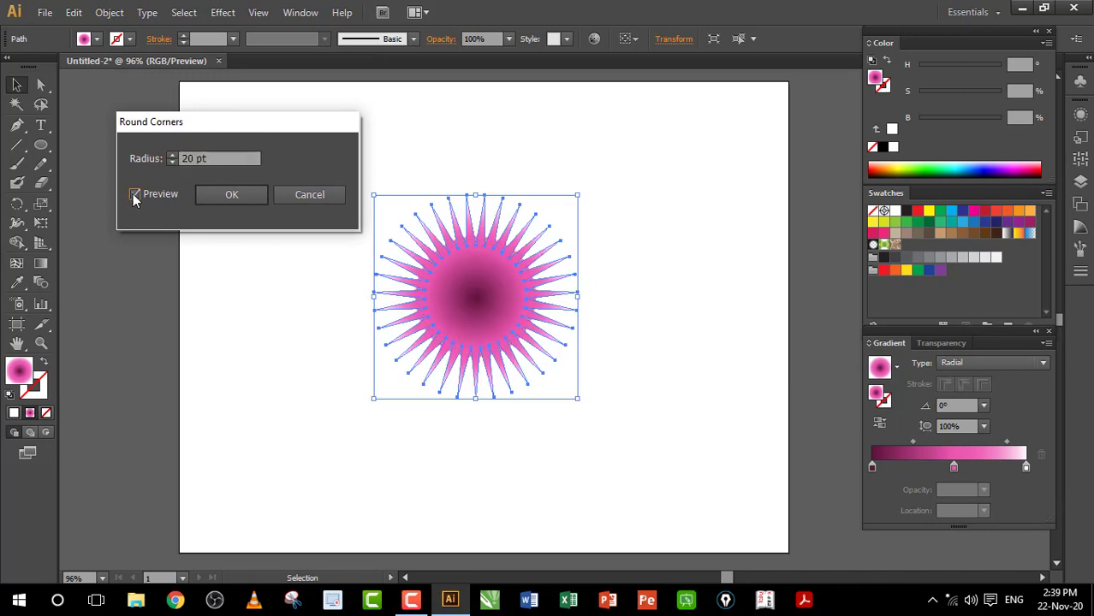
pyautogui.click(231, 195)
# Paste a copy of the starburst in front, shrink it to about 264 pt, and select both stars.
pyautogui.click(276, 429)
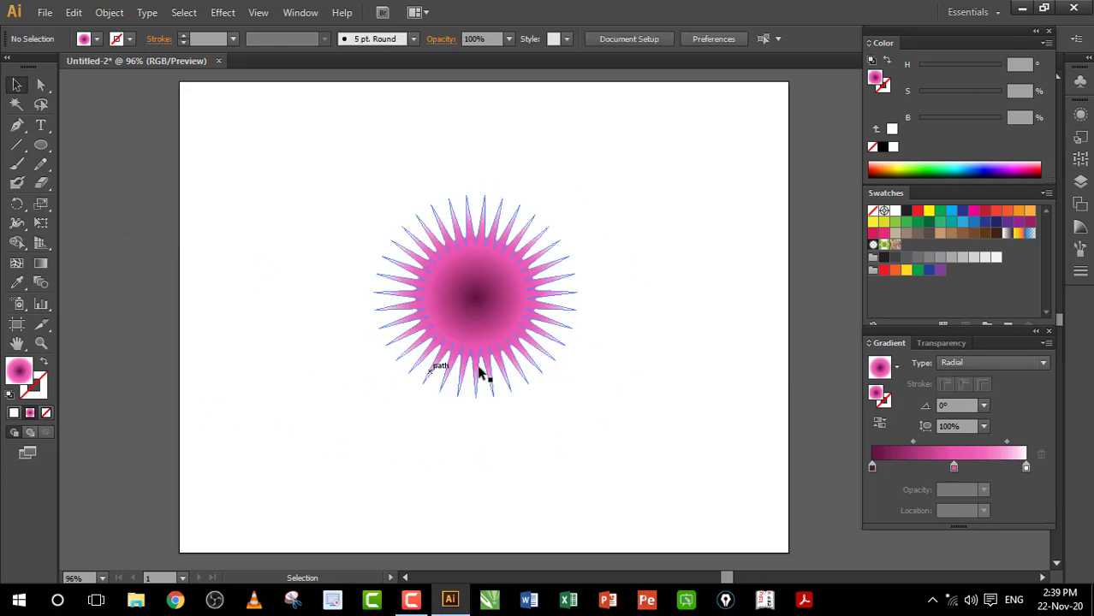
pyautogui.click(485, 318)
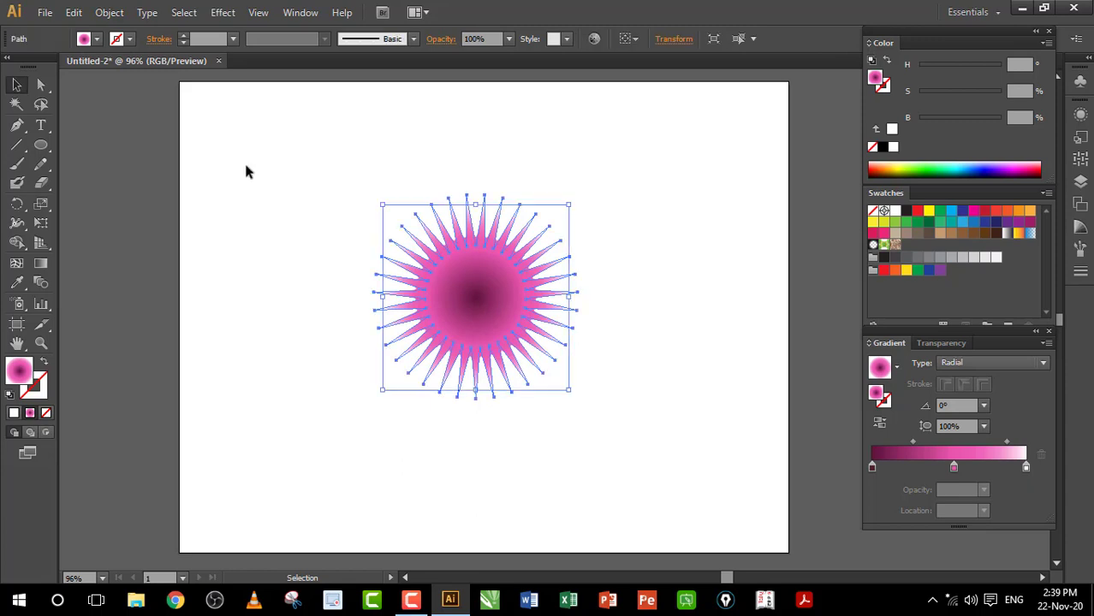
pyautogui.click(74, 12)
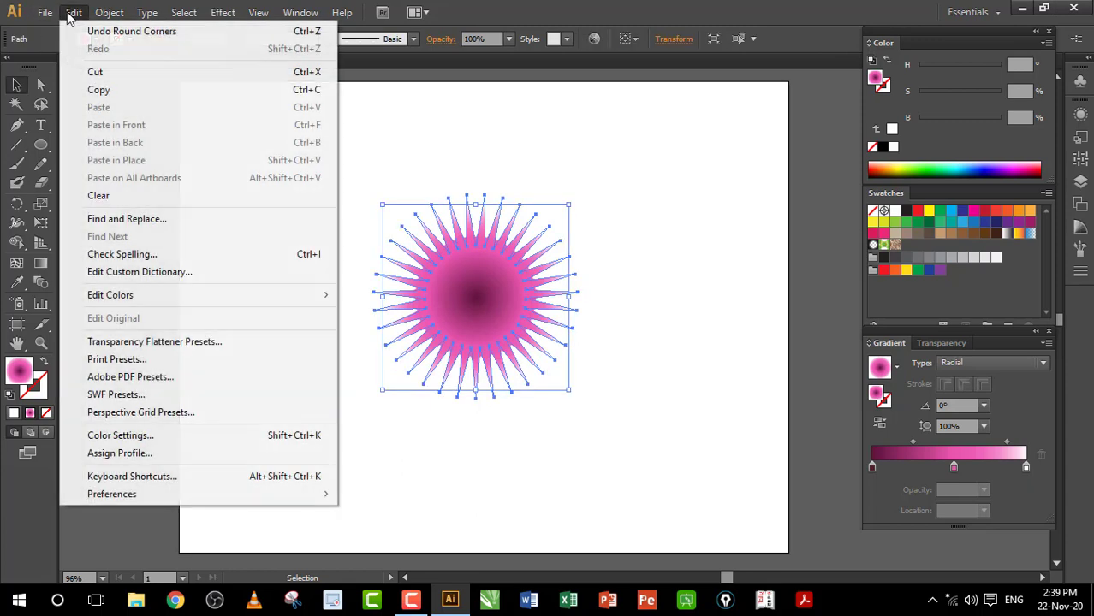
pyautogui.click(110, 94)
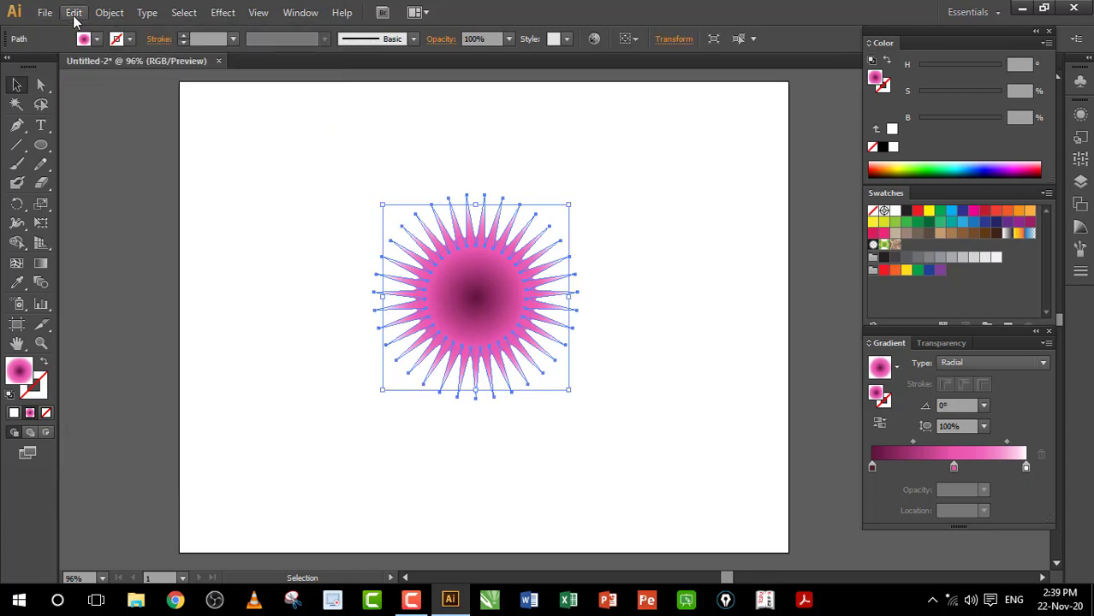
pyautogui.click(75, 15)
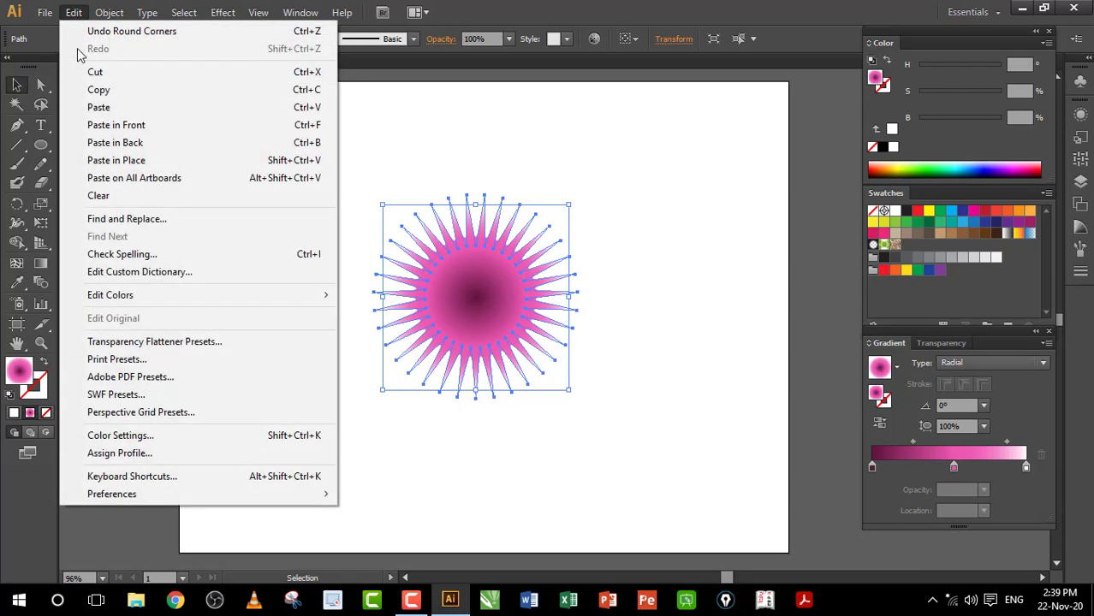
pyautogui.click(165, 130)
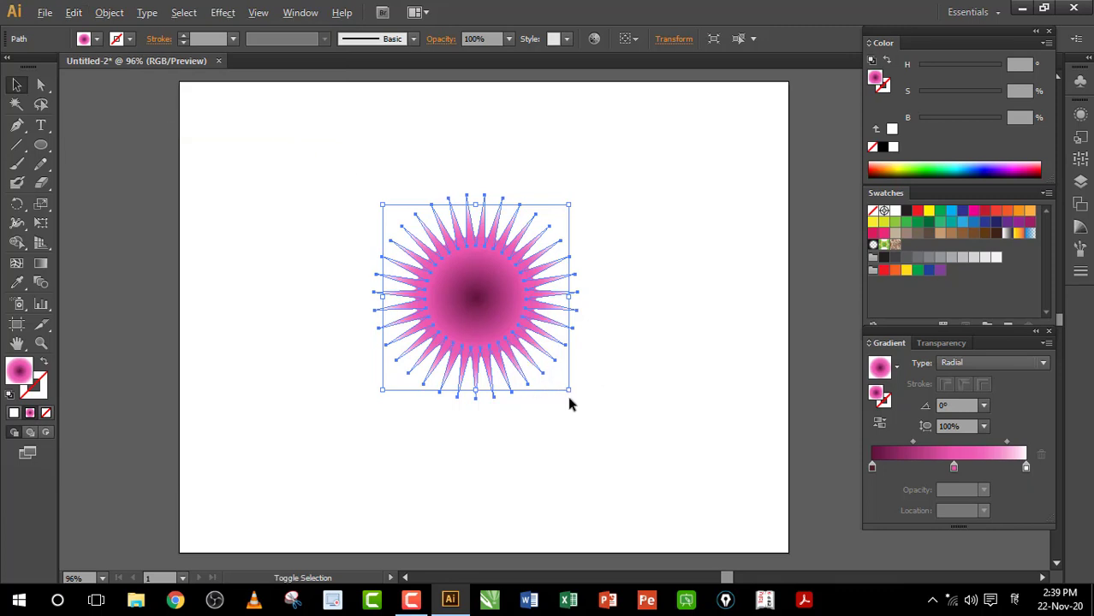
pyautogui.moveTo(567, 390); pyautogui.dragTo(500, 330)
pyautogui.moveTo(337, 166); pyautogui.dragTo(587, 382)
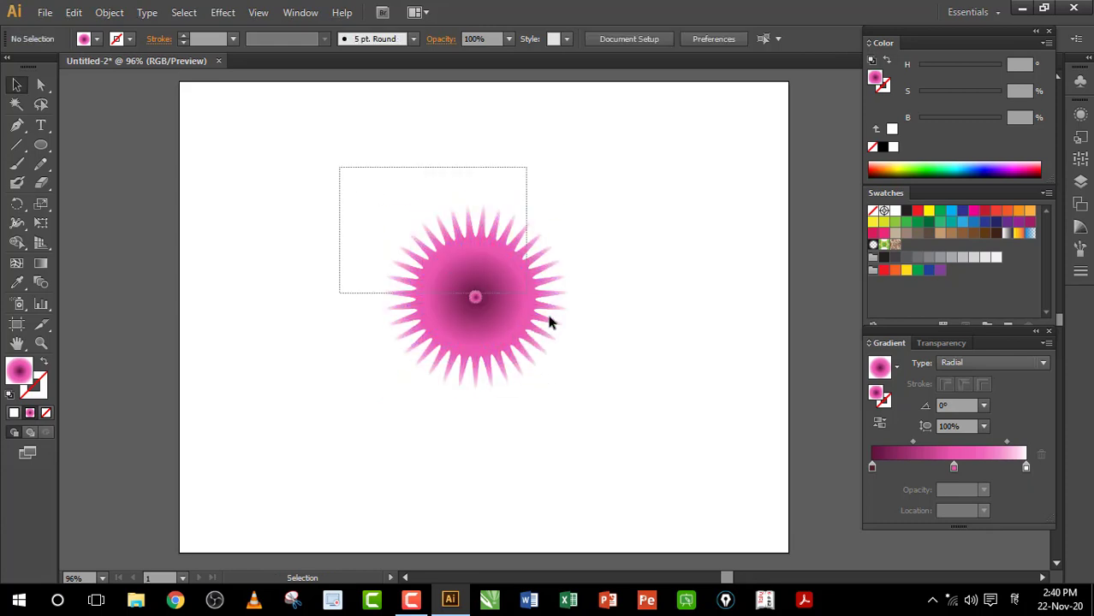
# Set blend spacing to 100 specified steps and blend the large and small starbursts.
pyautogui.click(110, 12)
pyautogui.moveTo(129, 370)
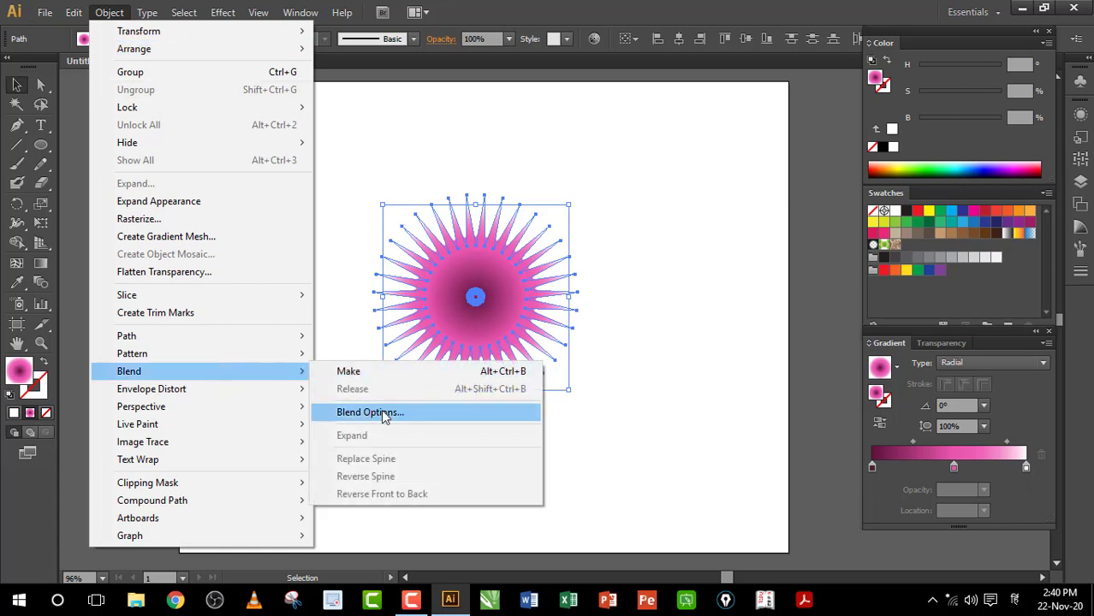
pyautogui.click(396, 414)
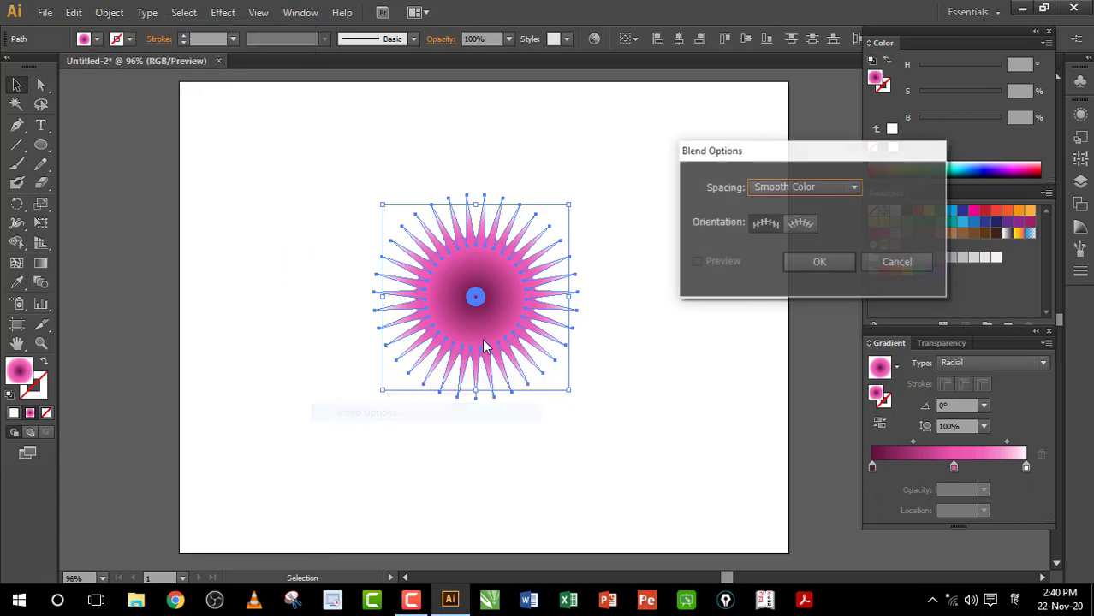
pyautogui.moveTo(835, 155); pyautogui.dragTo(754, 92)
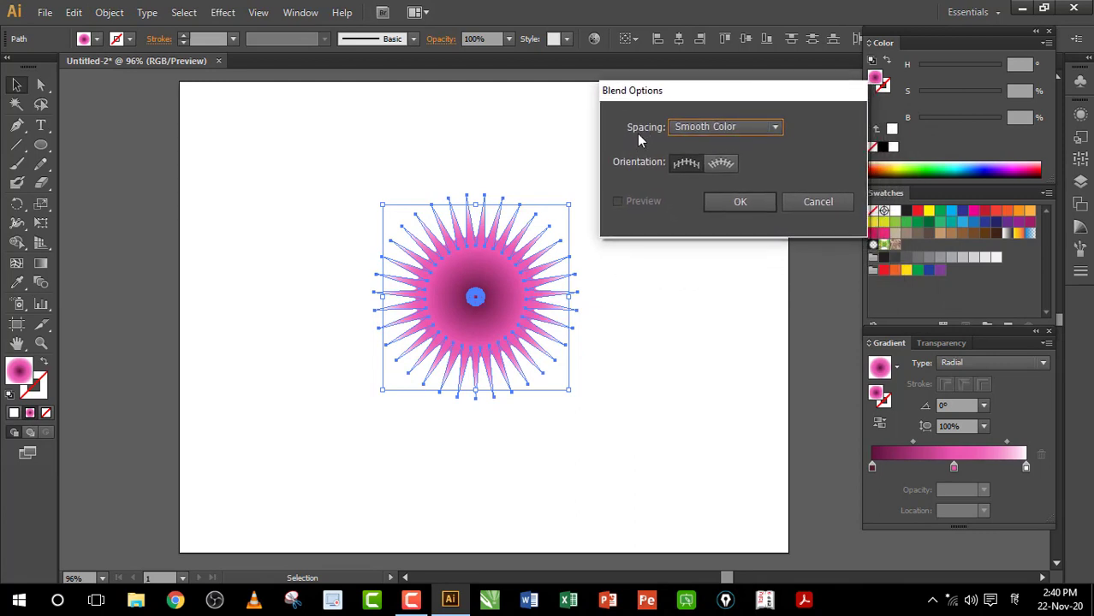
pyautogui.click(775, 128)
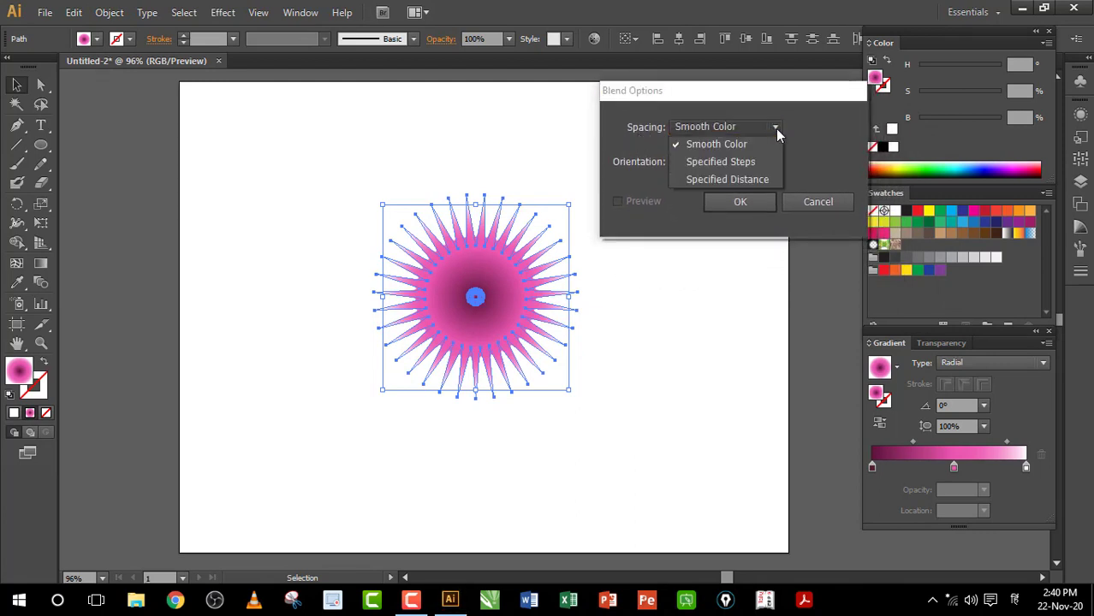
pyautogui.click(749, 164)
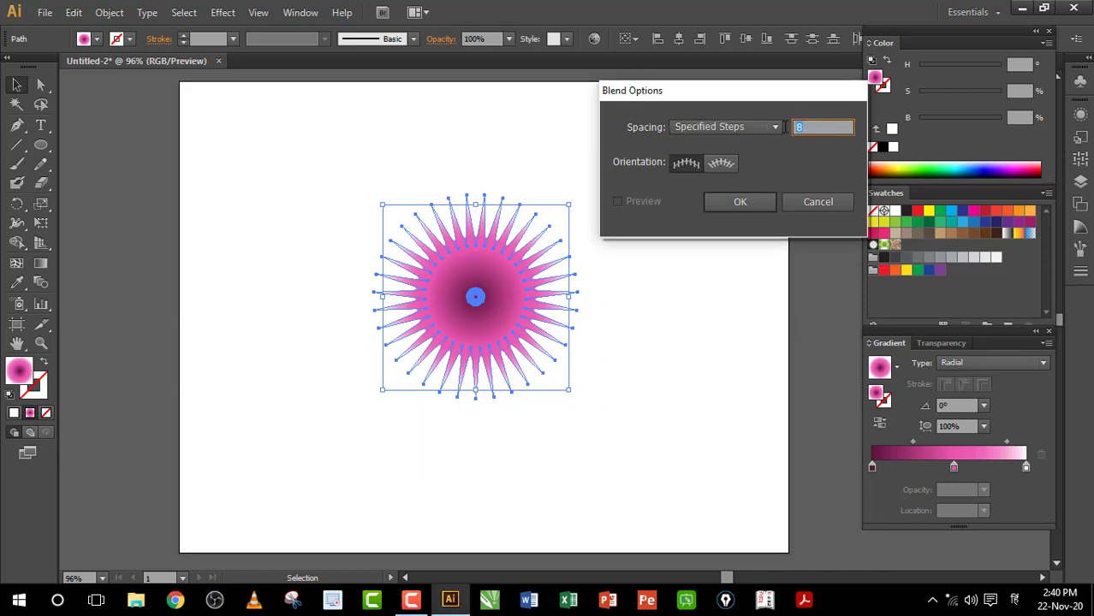
pyautogui.write('100')
pyautogui.click(743, 202)
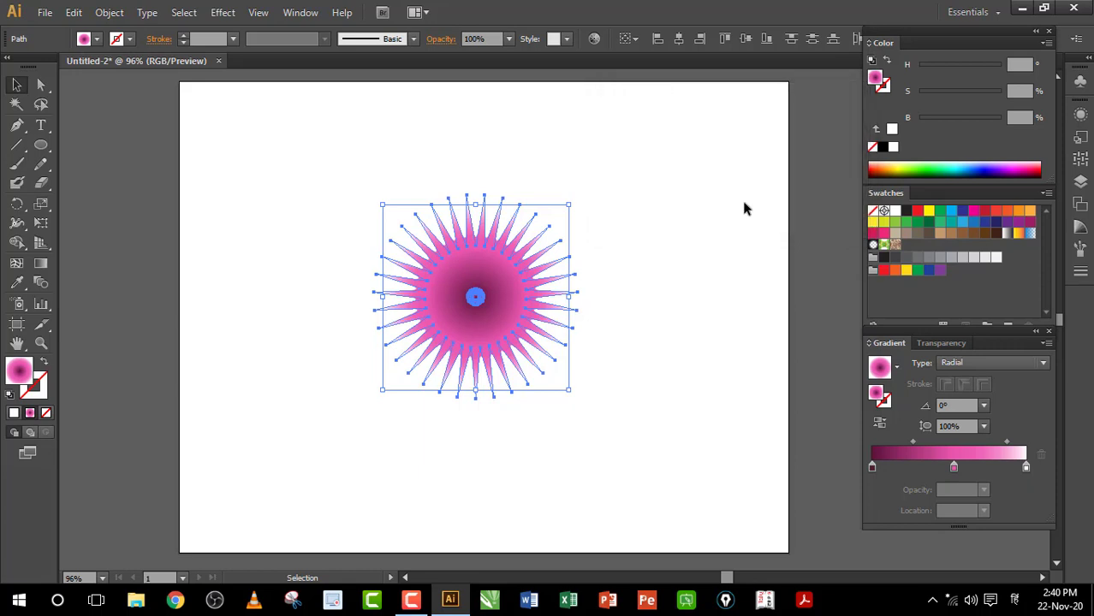
pyautogui.click(122, 15)
pyautogui.moveTo(129, 370)
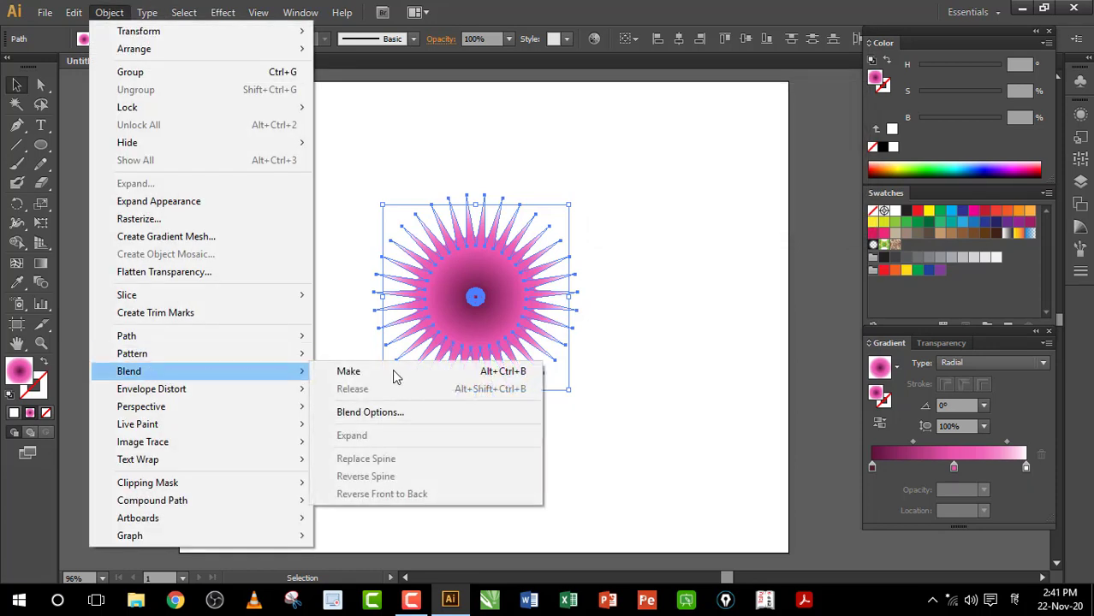
pyautogui.click(376, 378)
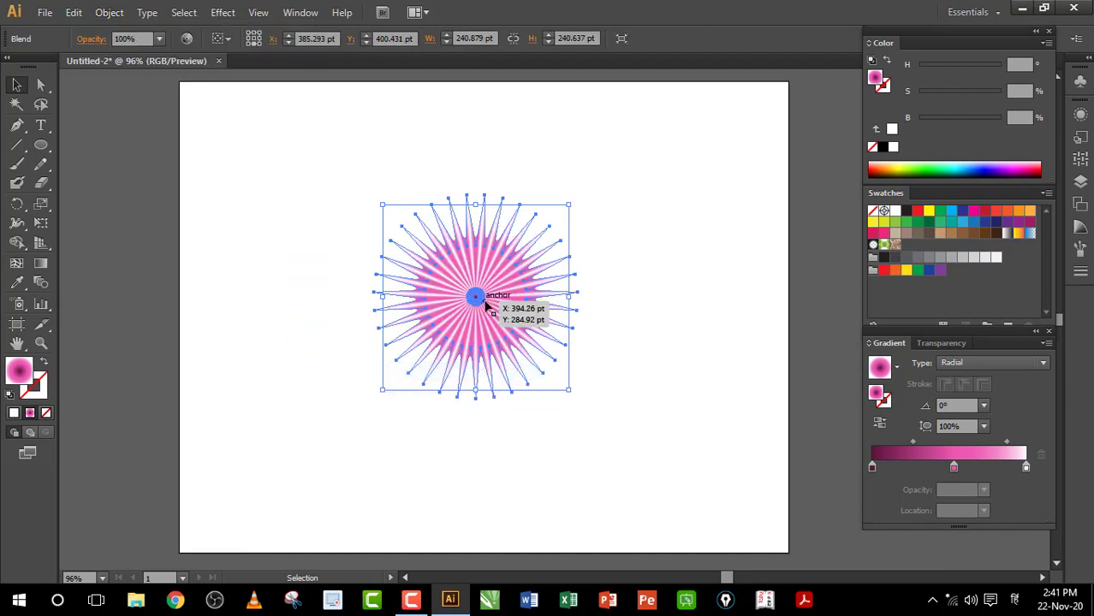
# Apply a -17% Pucker & Bloat effect to the blended starburst.
pyautogui.click(222, 12)
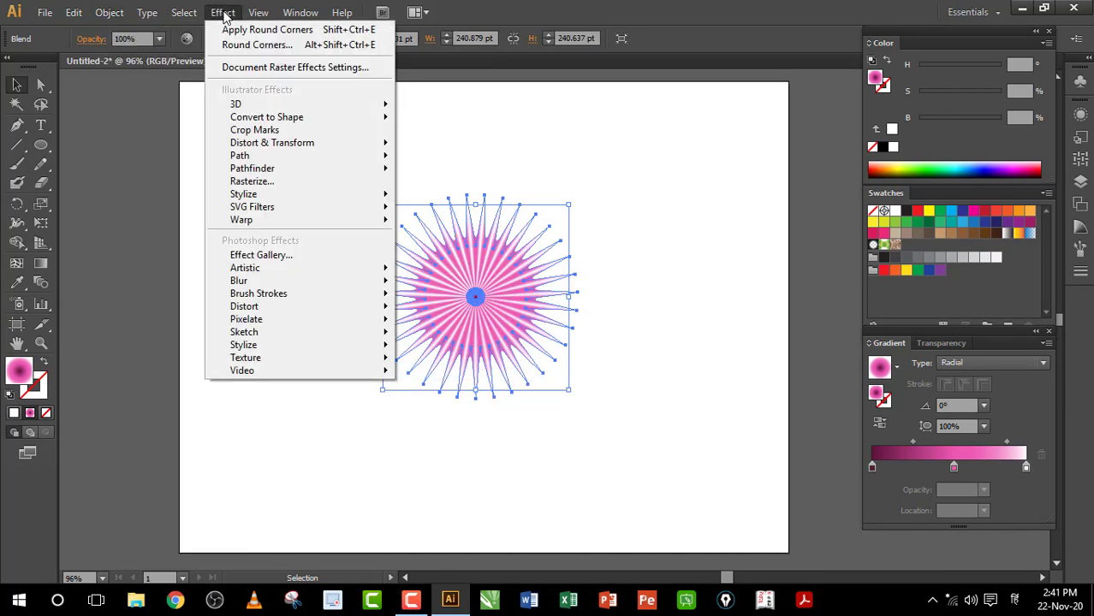
pyautogui.moveTo(272, 143)
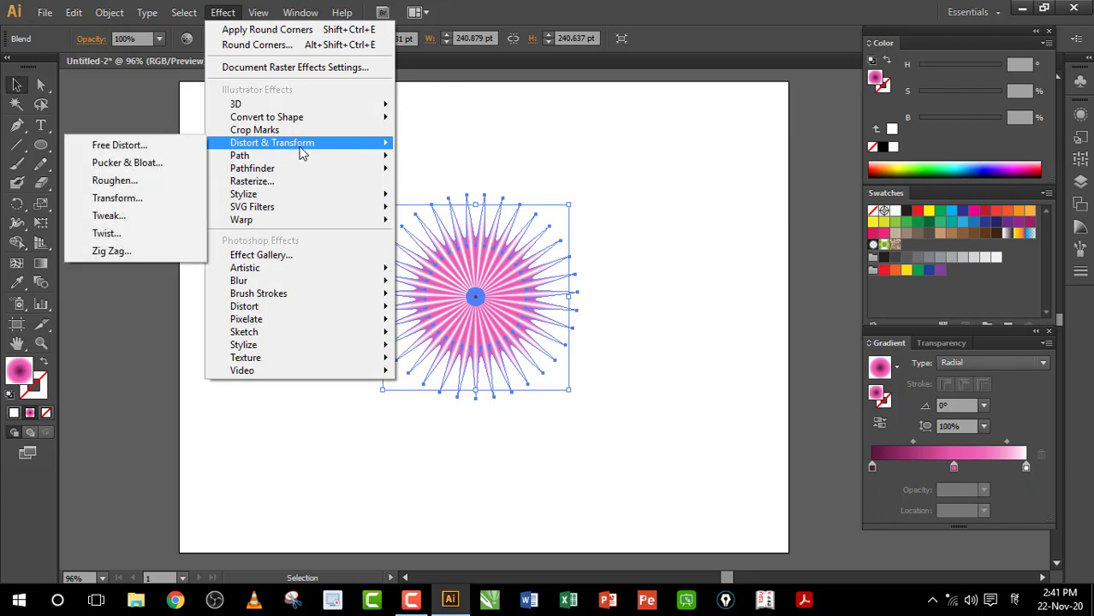
pyautogui.click(137, 163)
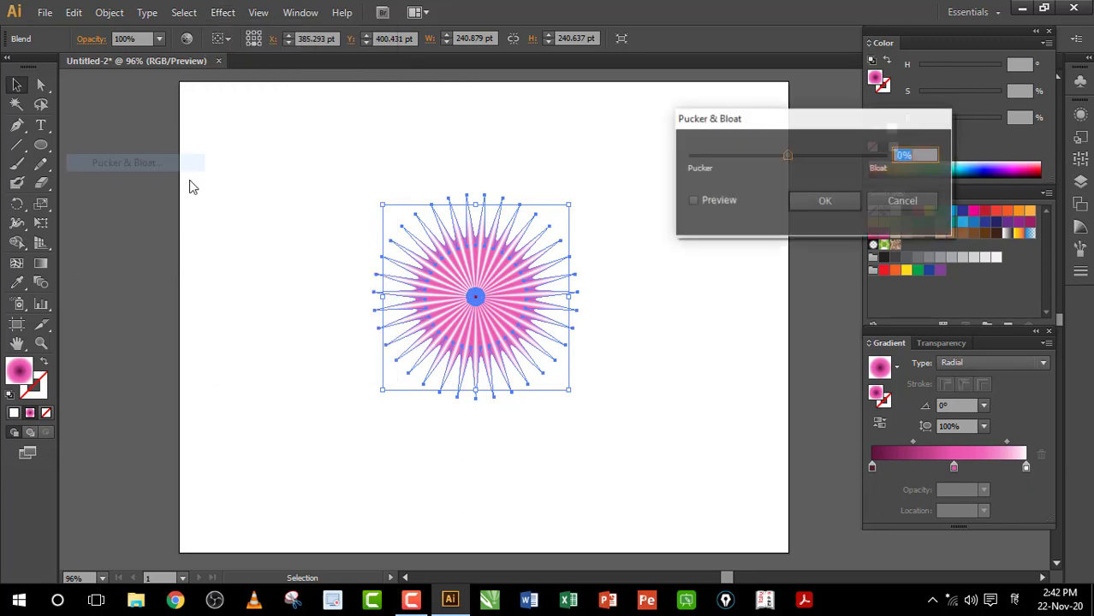
pyautogui.moveTo(813, 118); pyautogui.dragTo(749, 104)
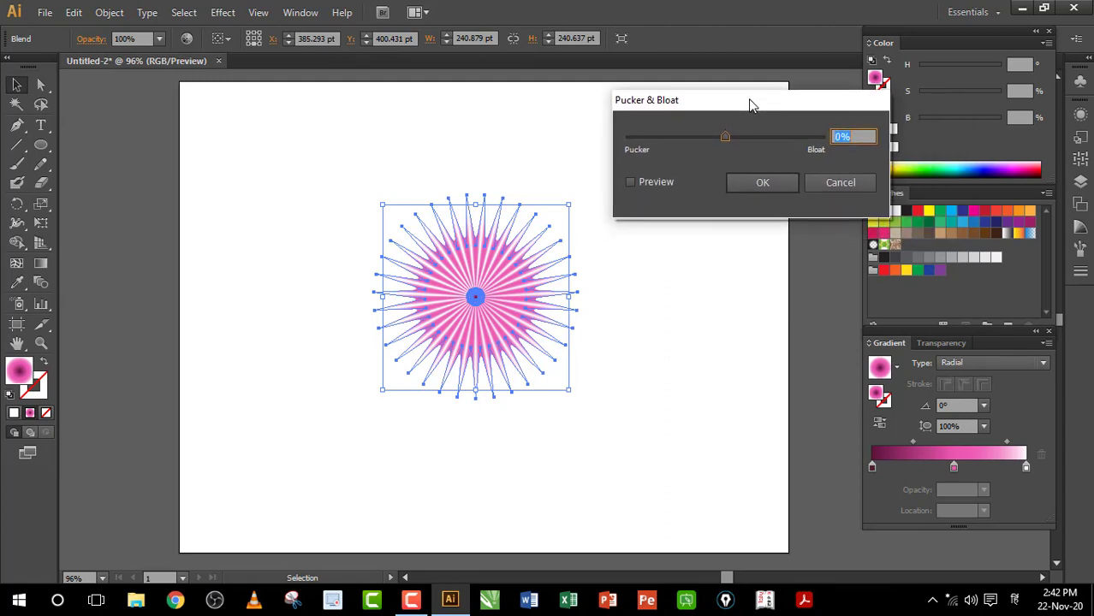
pyautogui.click(630, 183)
pyautogui.write('-17')
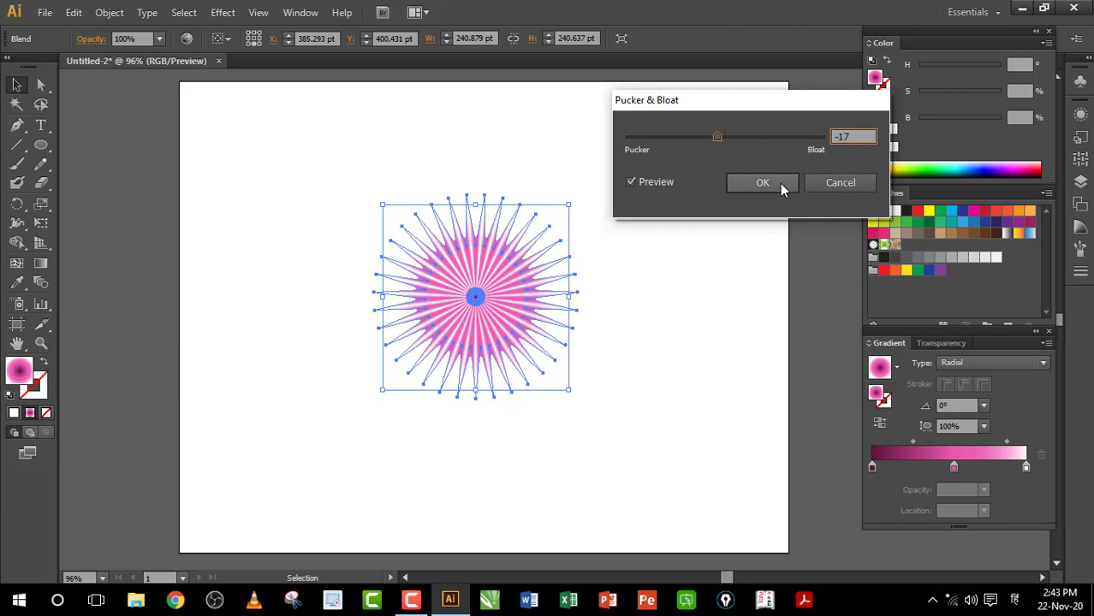
pyautogui.click(779, 183)
pyautogui.click(224, 14)
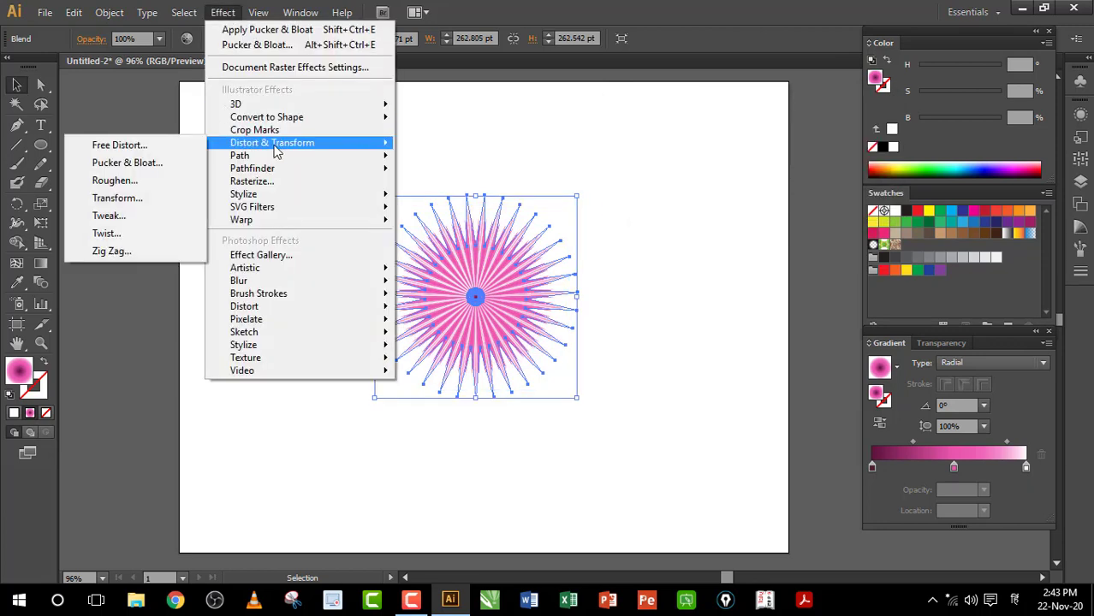
pyautogui.moveTo(272, 143)
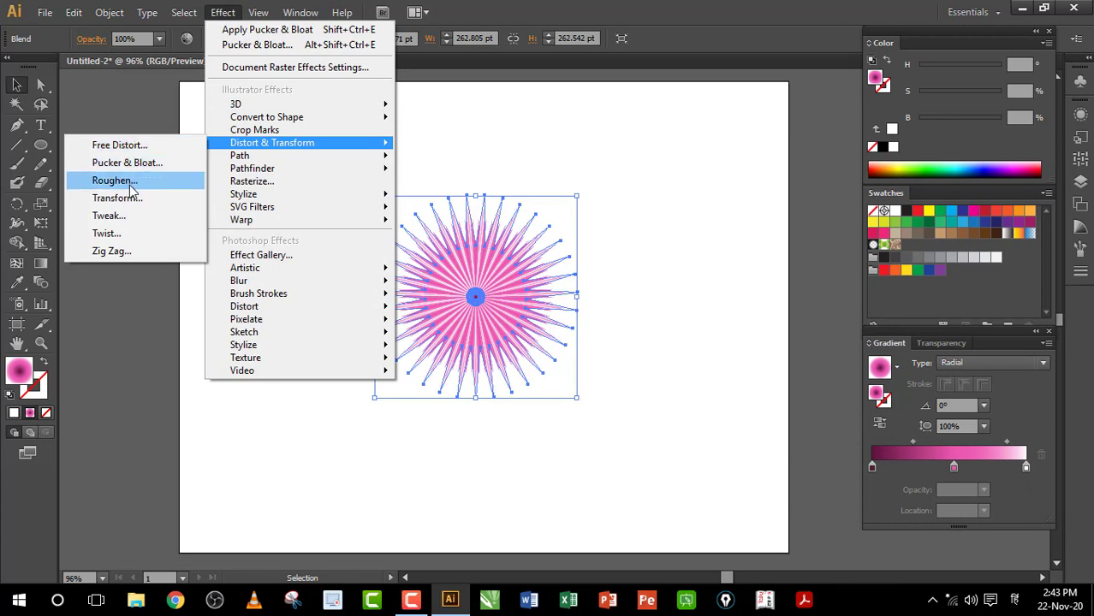
# Apply Roughen to the fur blend with size 10%, detail 0 and smooth points.
pyautogui.click(134, 186)
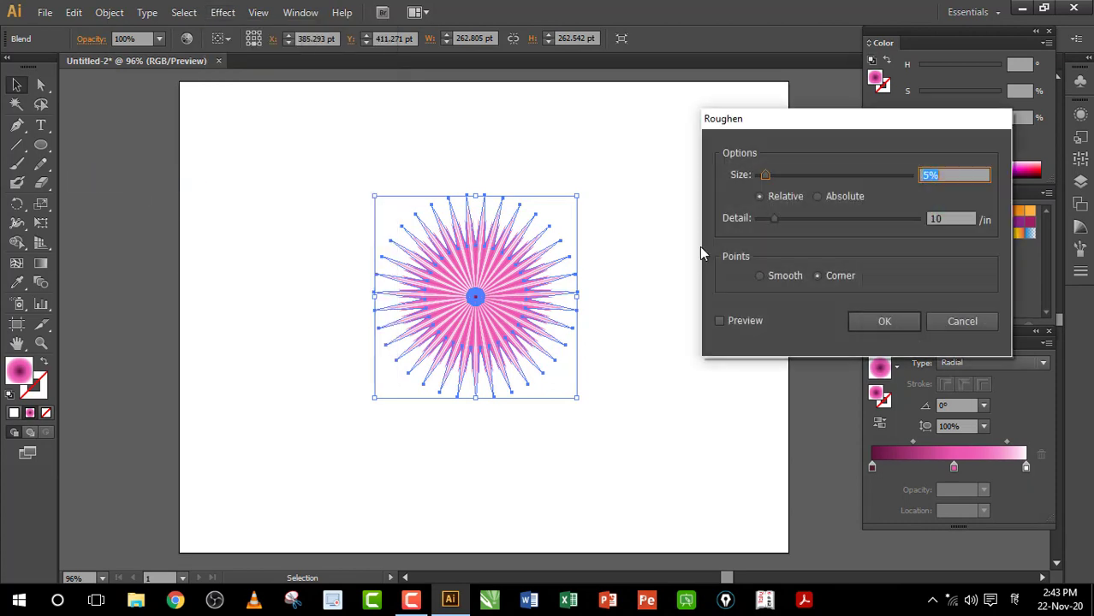
pyautogui.click(719, 321)
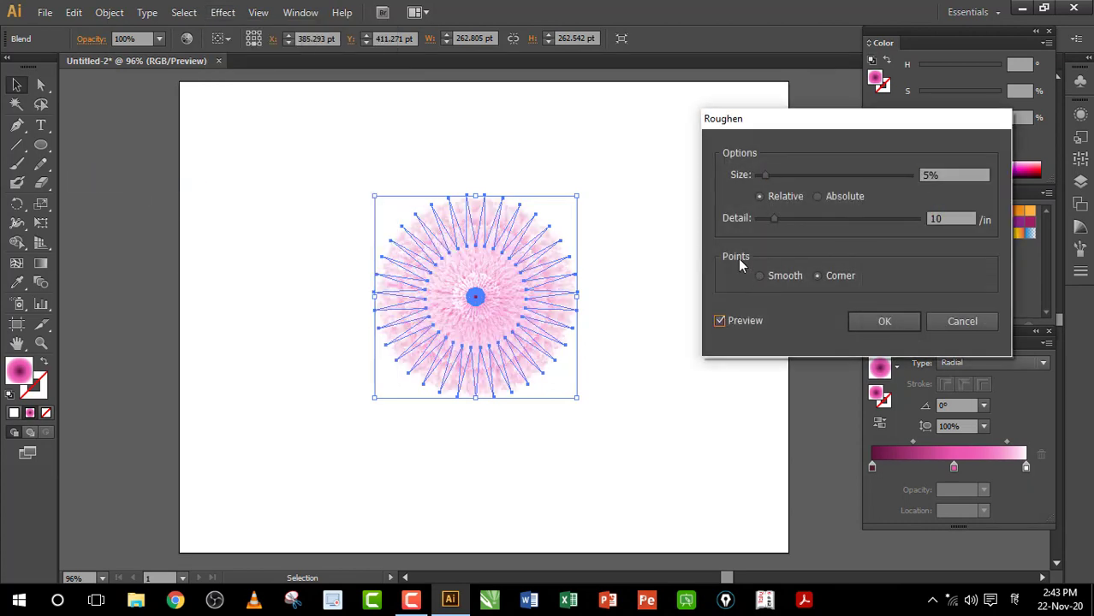
pyautogui.click(759, 275)
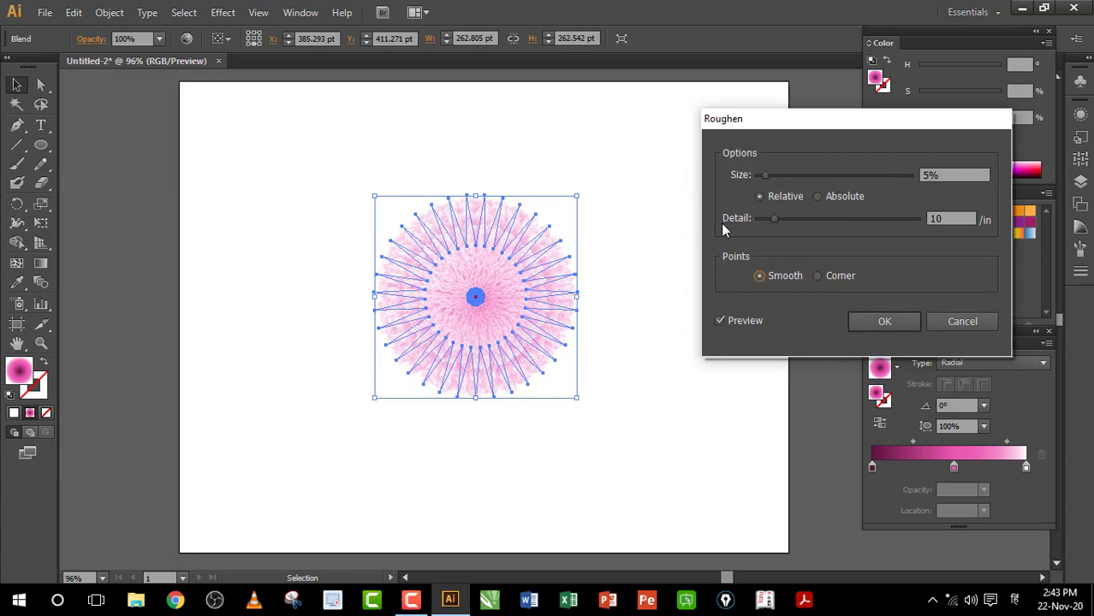
pyautogui.moveTo(774, 221); pyautogui.dragTo(746, 221)
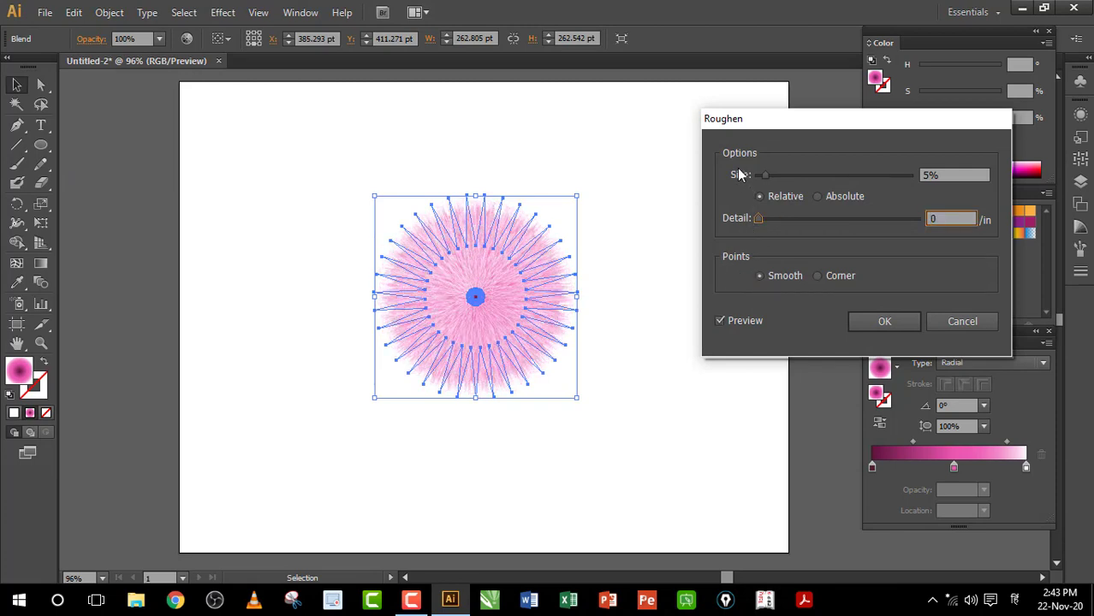
pyautogui.click(949, 175)
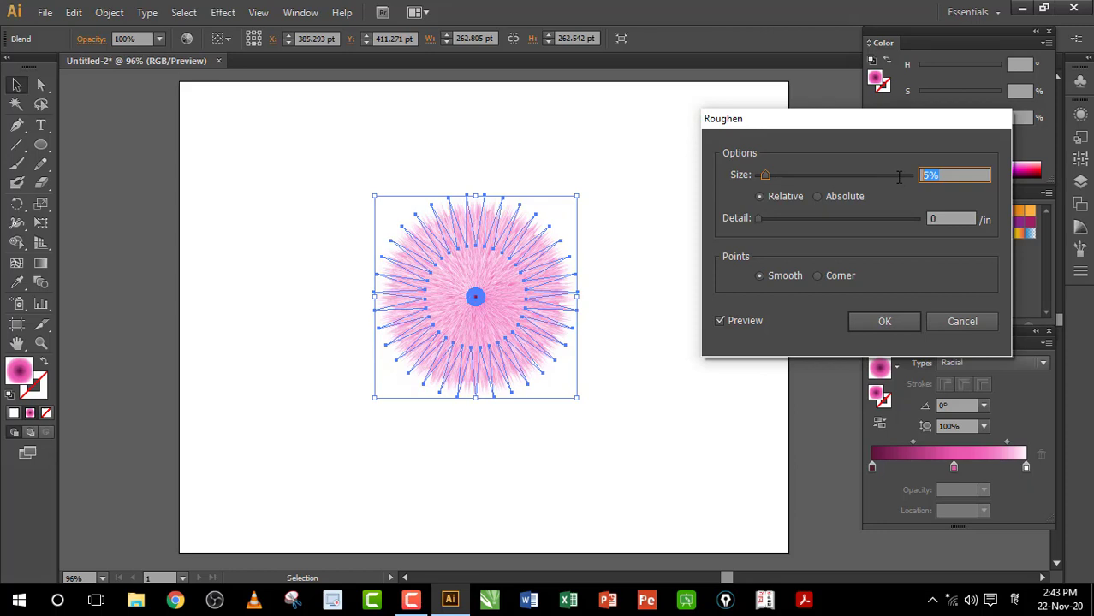
pyautogui.write('10')
pyautogui.click(882, 318)
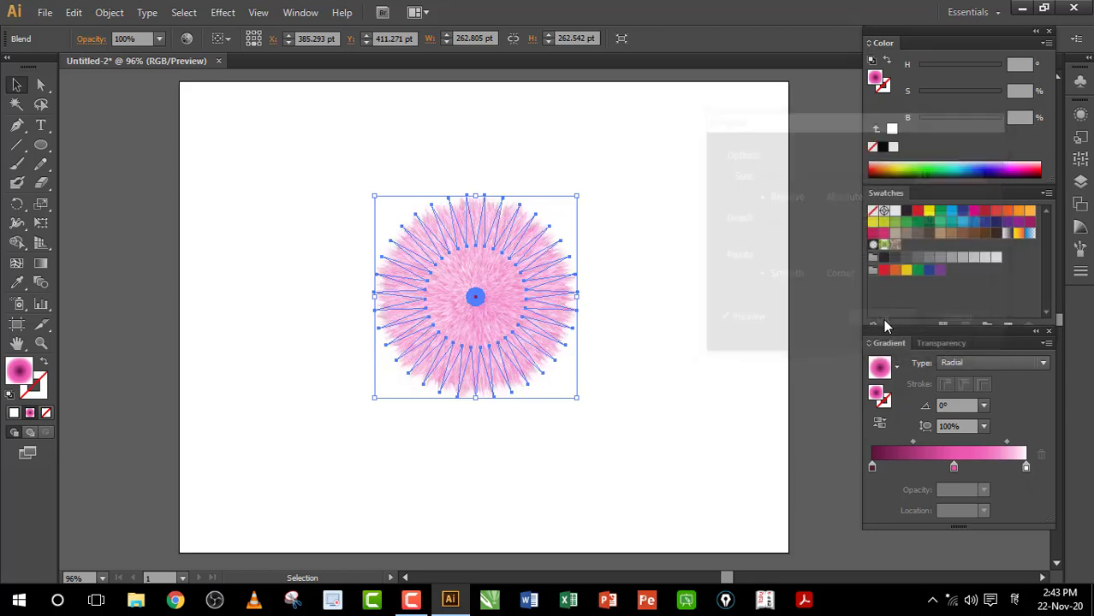
# Isolate the blend group and drag its inner starburst up about 115 pt into a teardrop.
pyautogui.rightClick(503, 289)
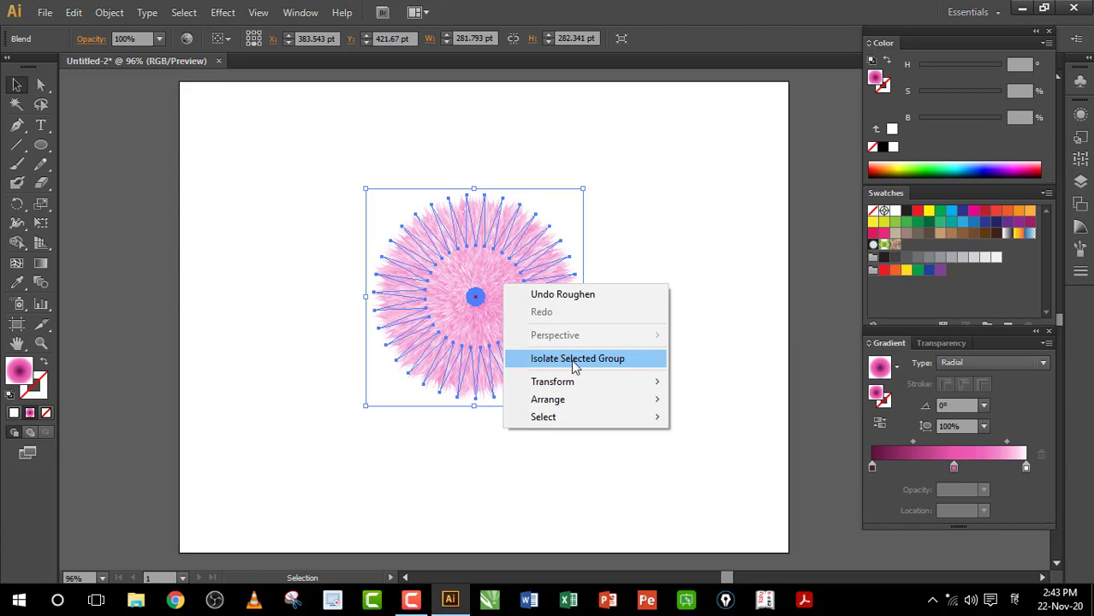
pyautogui.click(611, 359)
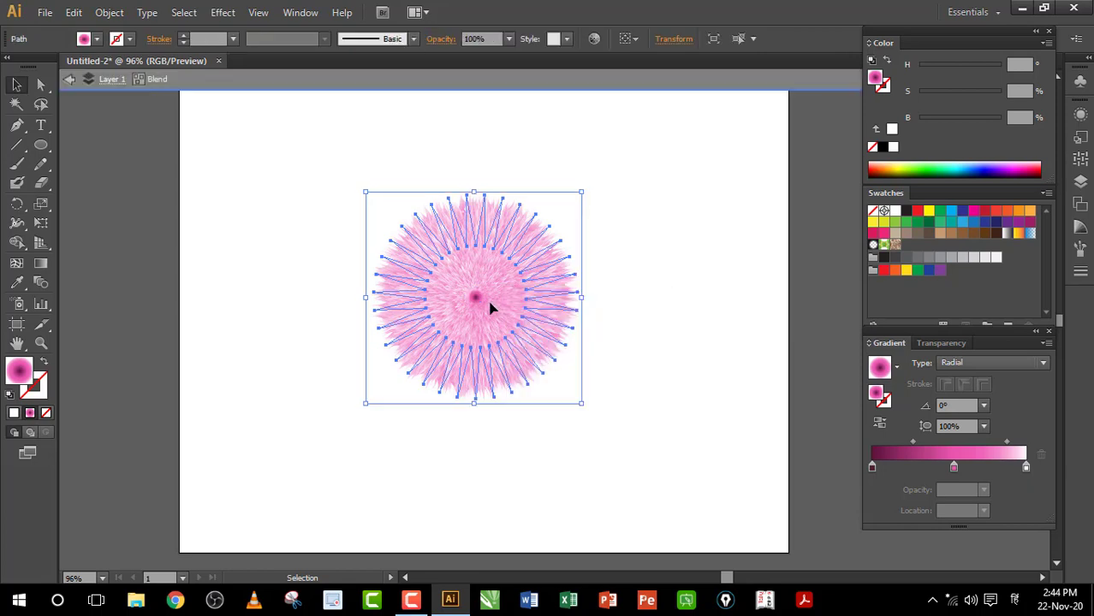
pyautogui.moveTo(476, 299); pyautogui.dragTo(477, 211)
pyautogui.click(569, 267)
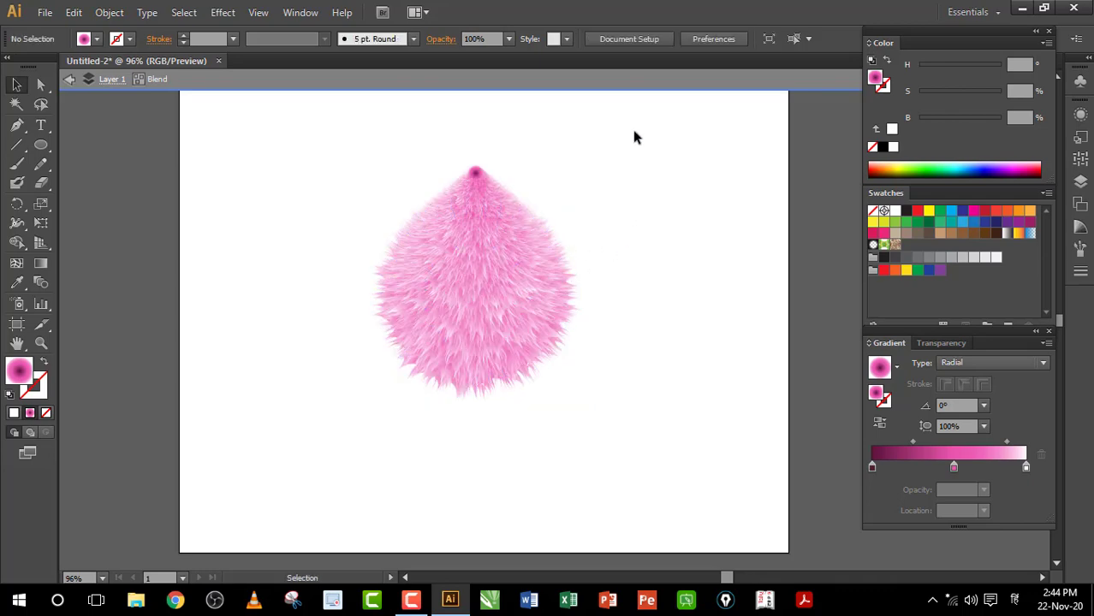
# Exit isolation and draw a small oval with a two-stop gradient, midpoint shifted toward the light end.
pyautogui.click(569, 83)
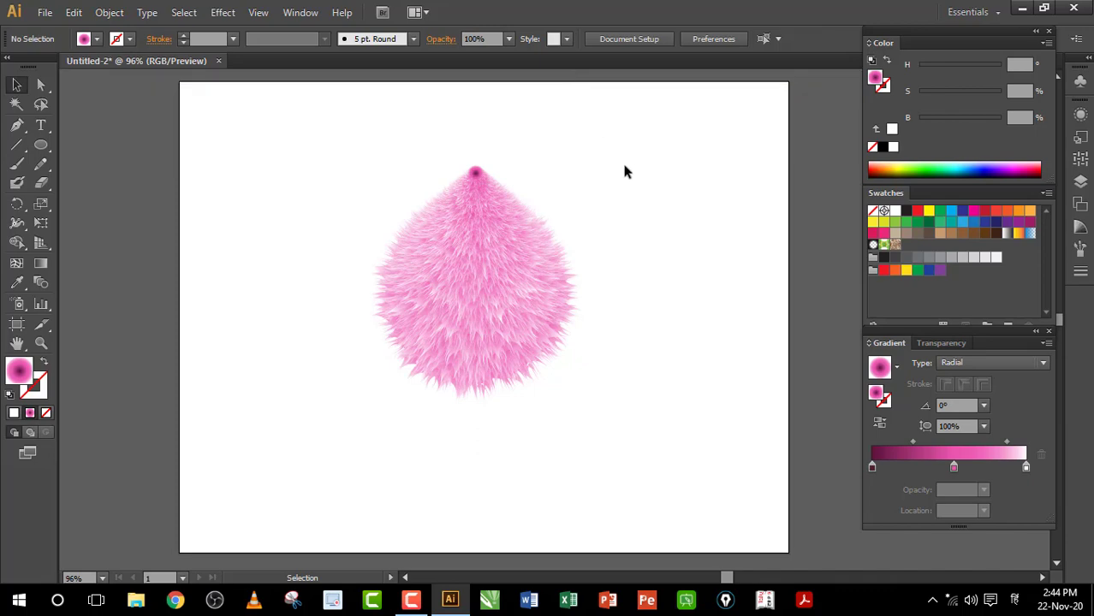
pyautogui.click(40, 145)
pyautogui.moveTo(237, 168)
pyautogui.mouseDown()
pyautogui.moveTo(271, 189)
pyautogui.moveTo(291, 234)
pyautogui.mouseUp()
pyautogui.press('v')
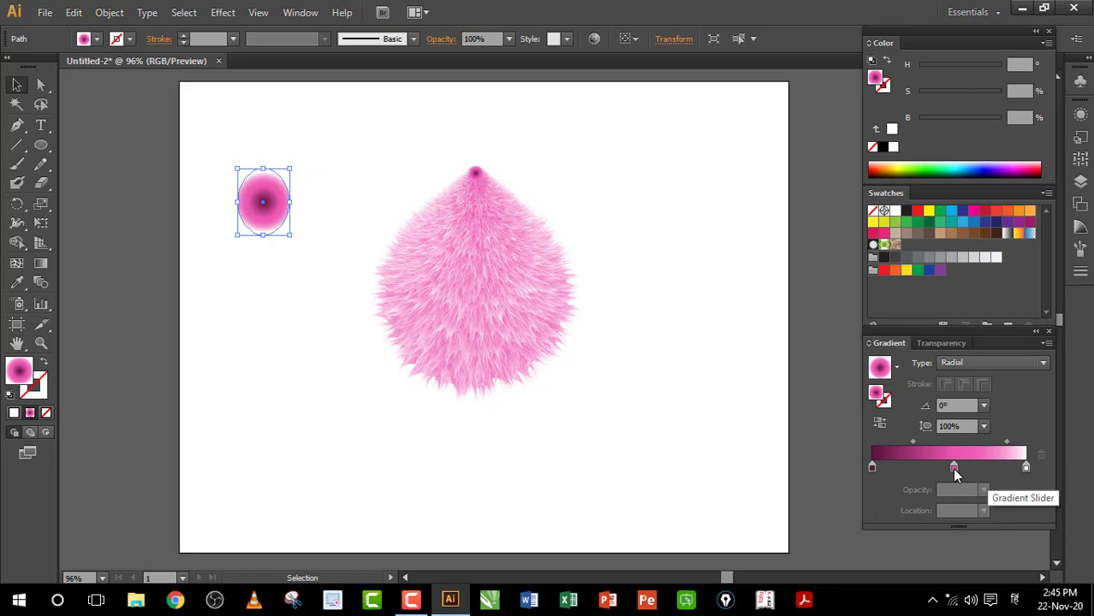
pyautogui.moveTo(953, 469); pyautogui.dragTo(956, 492)
pyautogui.moveTo(948, 441); pyautogui.dragTo(1008, 446)
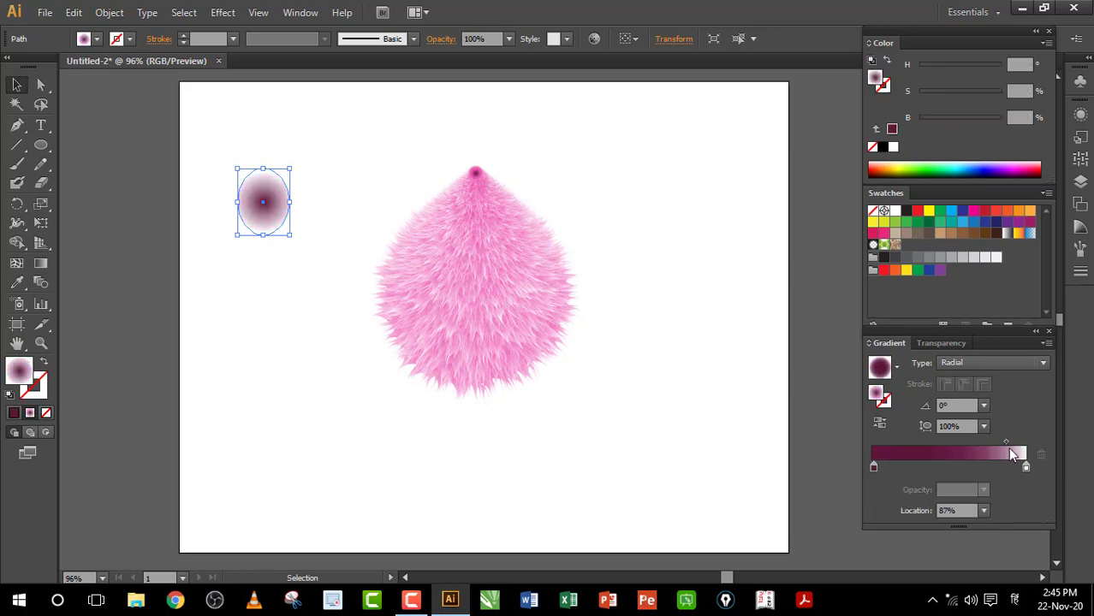
# Rotate the oval's radial gradient to about -88.7° pointing downward and widen its radius slightly.
pyautogui.click(40, 265)
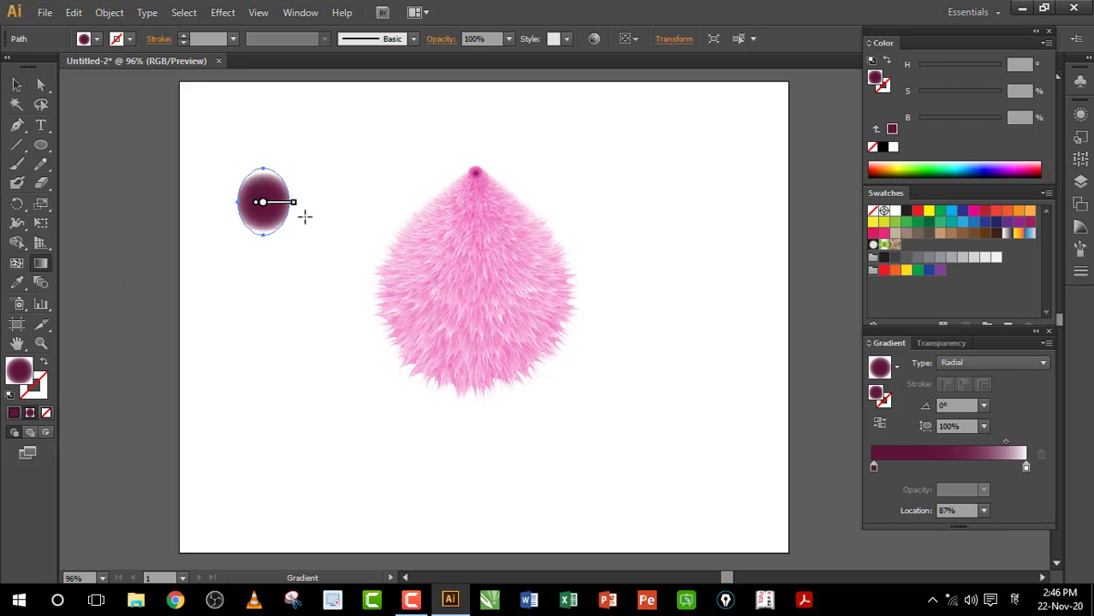
pyautogui.moveTo(179, 143); pyautogui.dragTo(361, 282)
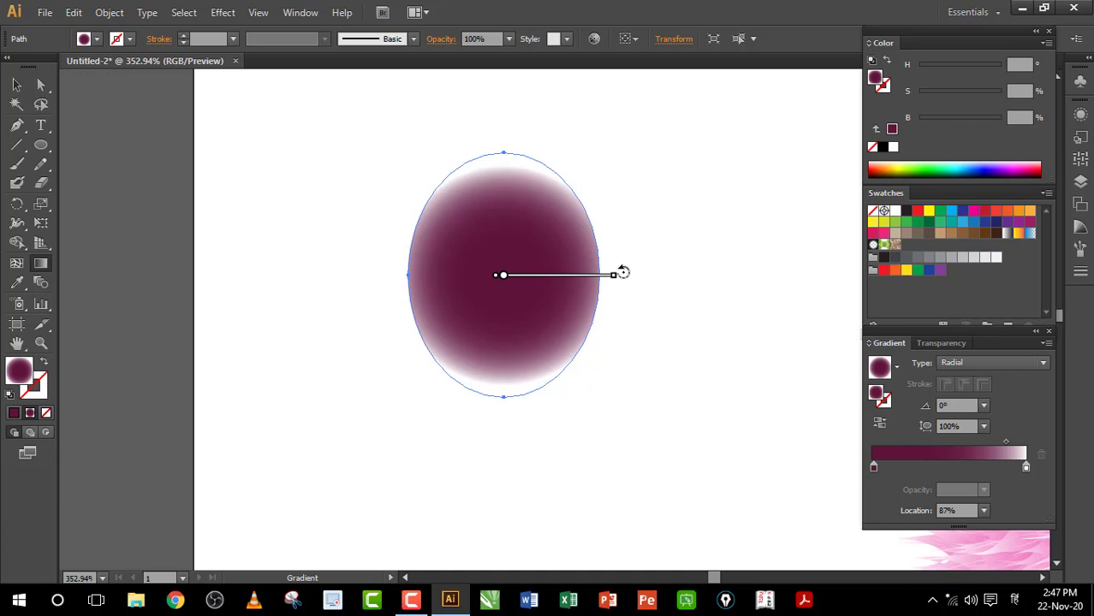
pyautogui.moveTo(622, 272); pyautogui.dragTo(505, 413)
pyautogui.moveTo(528, 173)
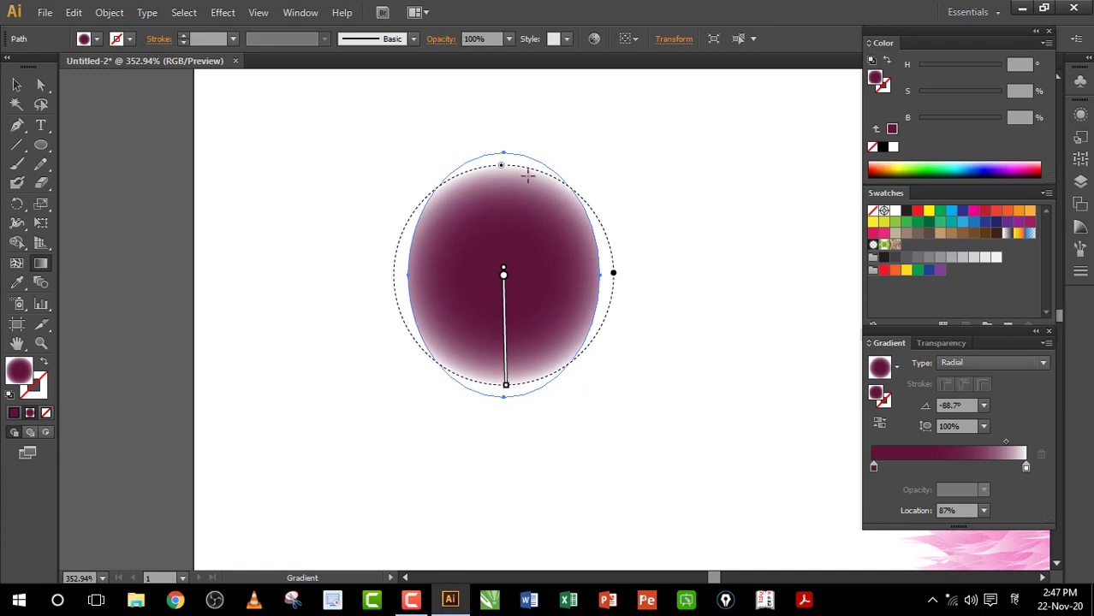
pyautogui.moveTo(502, 168); pyautogui.dragTo(506, 149)
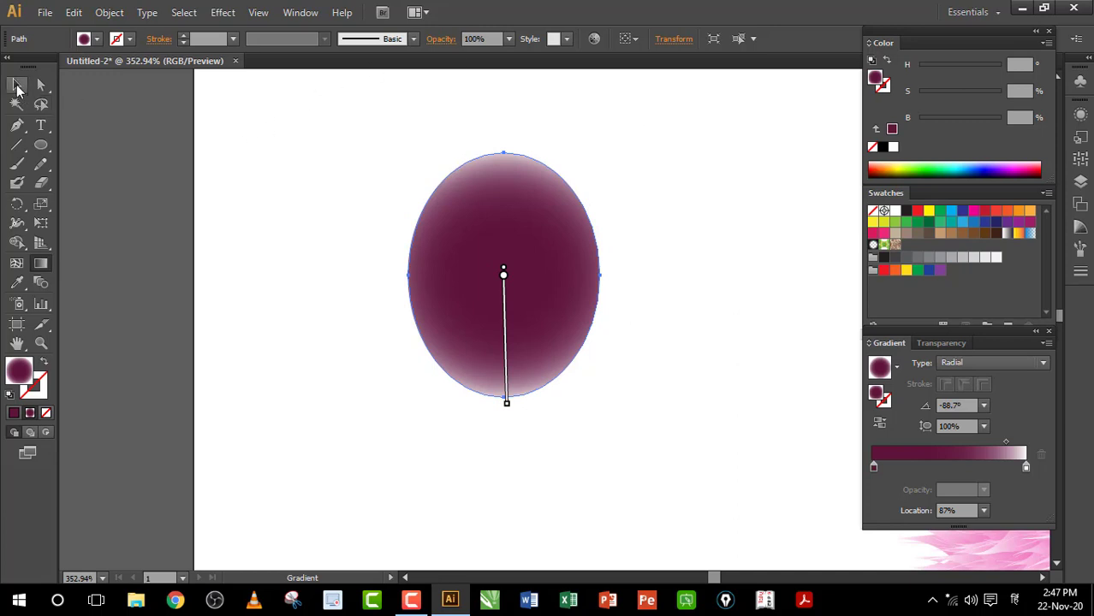
pyautogui.click(16, 85)
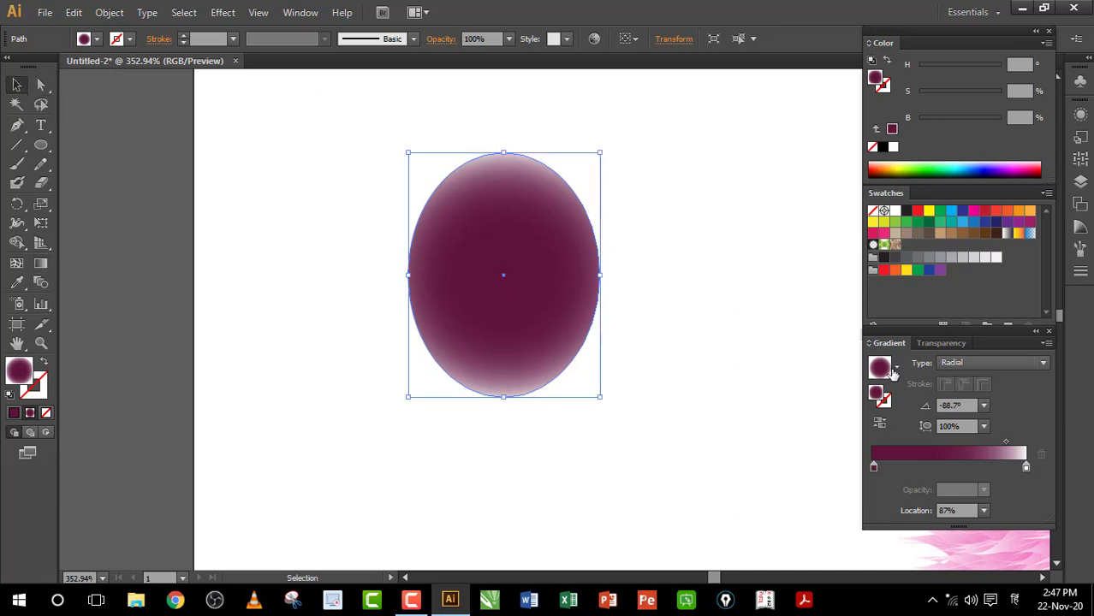
# Change the gradient oval's blending mode from Normal to Multiply in the Transparency panel.
pyautogui.click(937, 343)
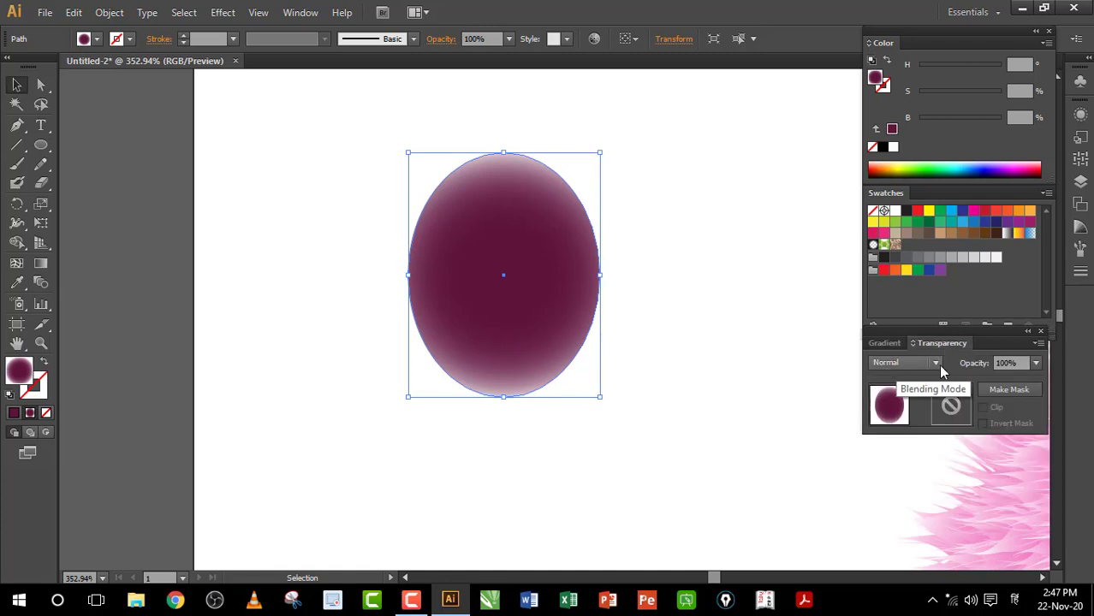
pyautogui.click(935, 363)
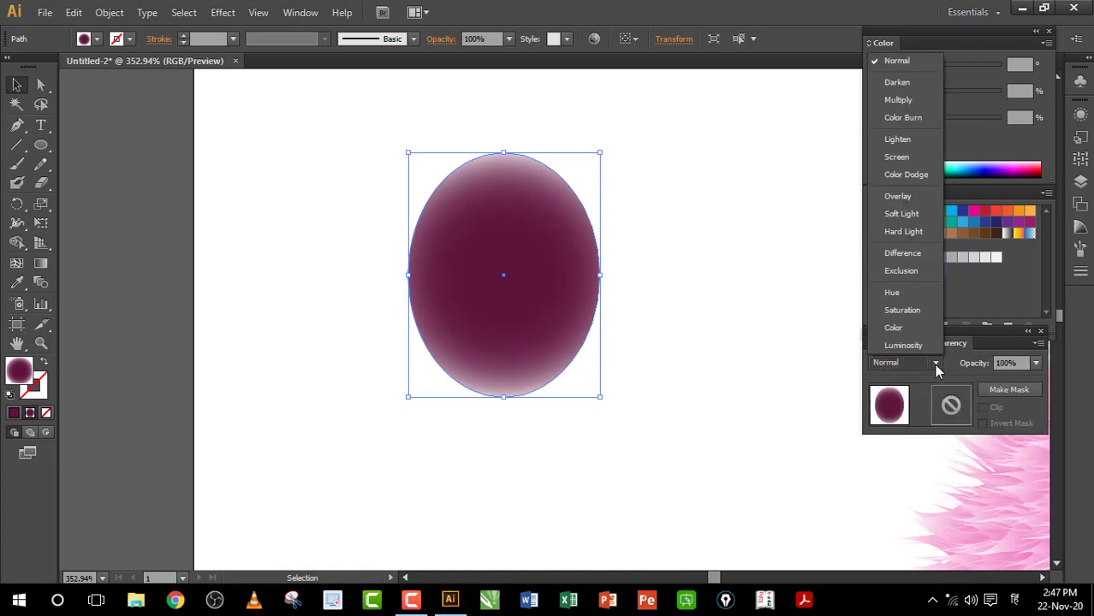
pyautogui.click(898, 100)
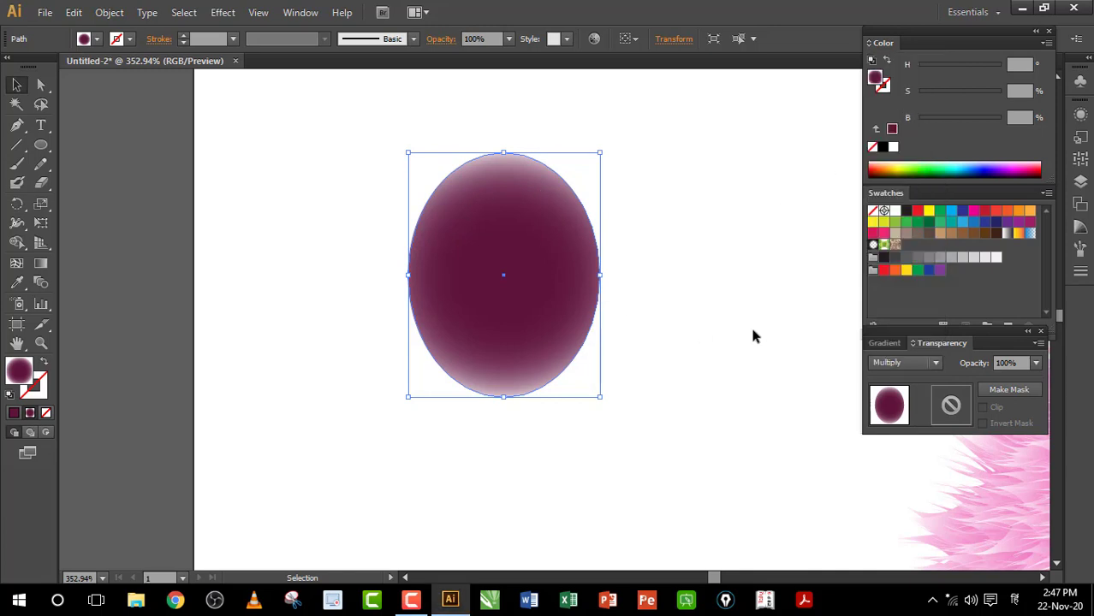
# Move the maroon oval onto the middle of the pink body and set its gradient midpoint to 78.75%.
pyautogui.hotkey('ctrl', '1')
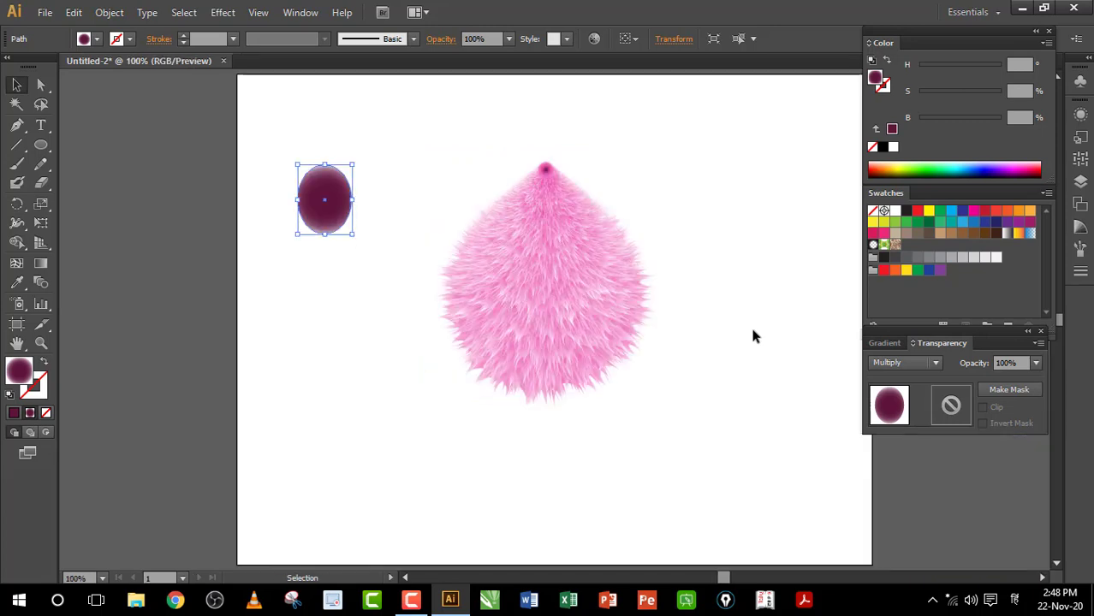
pyautogui.moveTo(322, 204); pyautogui.dragTo(518, 274)
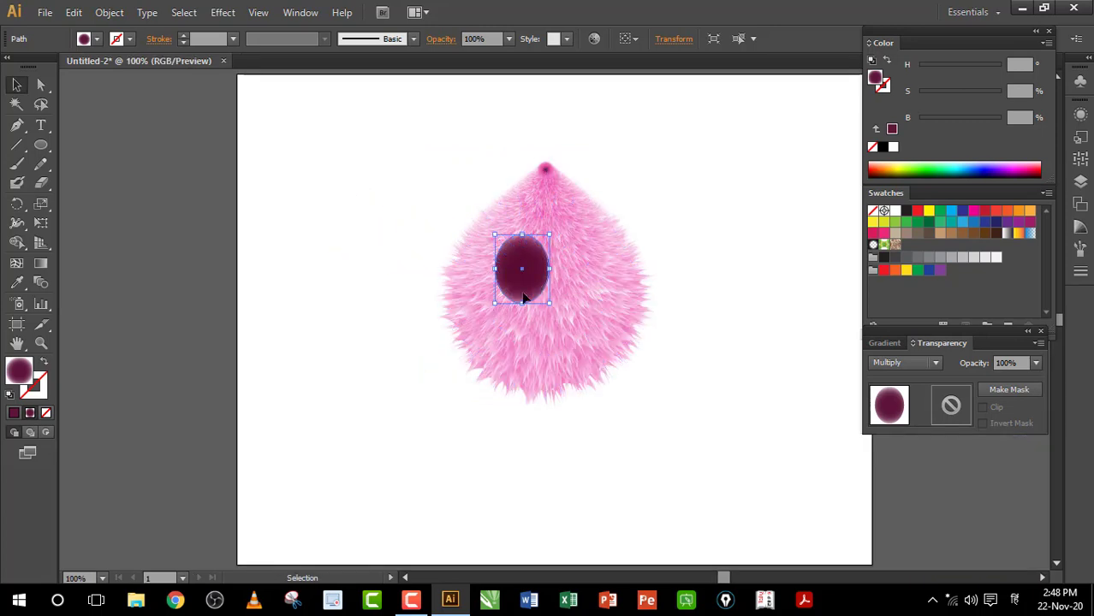
pyautogui.click(882, 343)
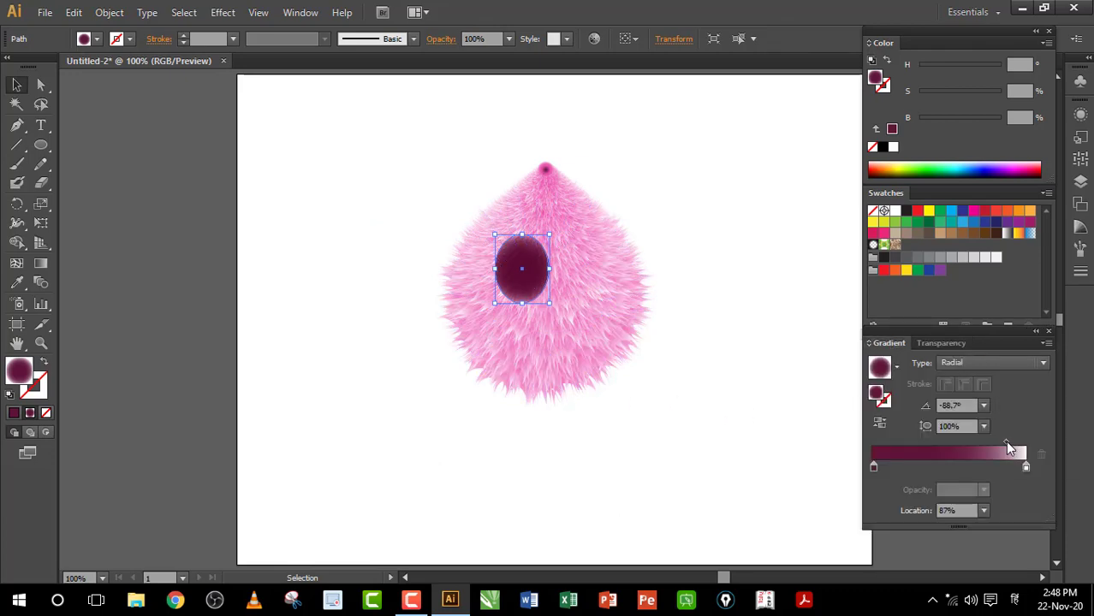
pyautogui.moveTo(1005, 442); pyautogui.dragTo(993, 444)
pyautogui.click(941, 343)
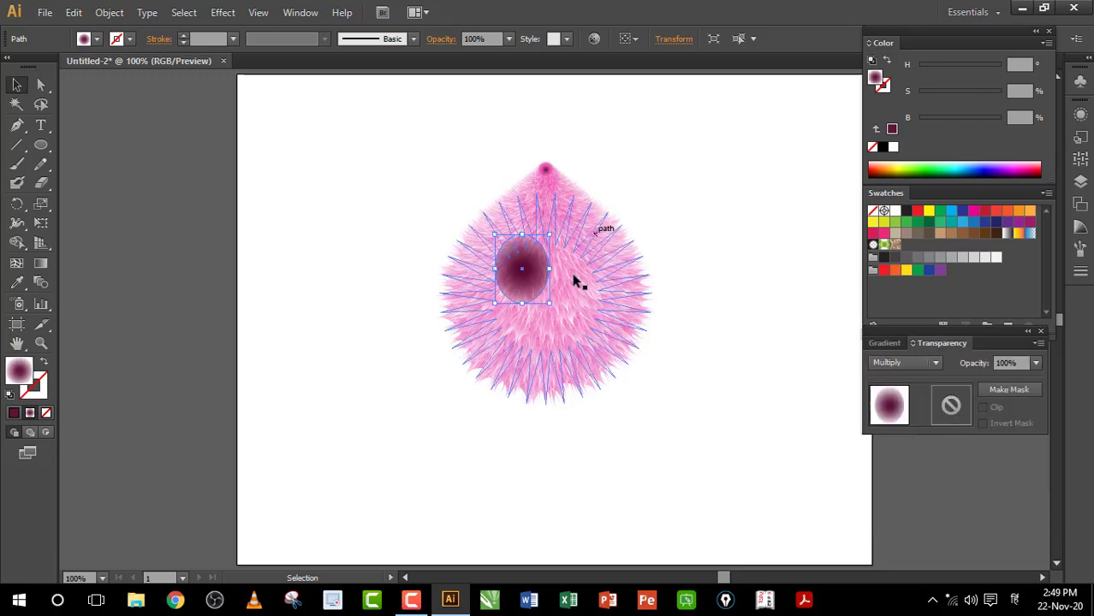
# Duplicate the oval to its right, group both ovals, and nudge the pair slightly down-left.
pyautogui.moveTo(525, 290); pyautogui.dragTo(581, 296)
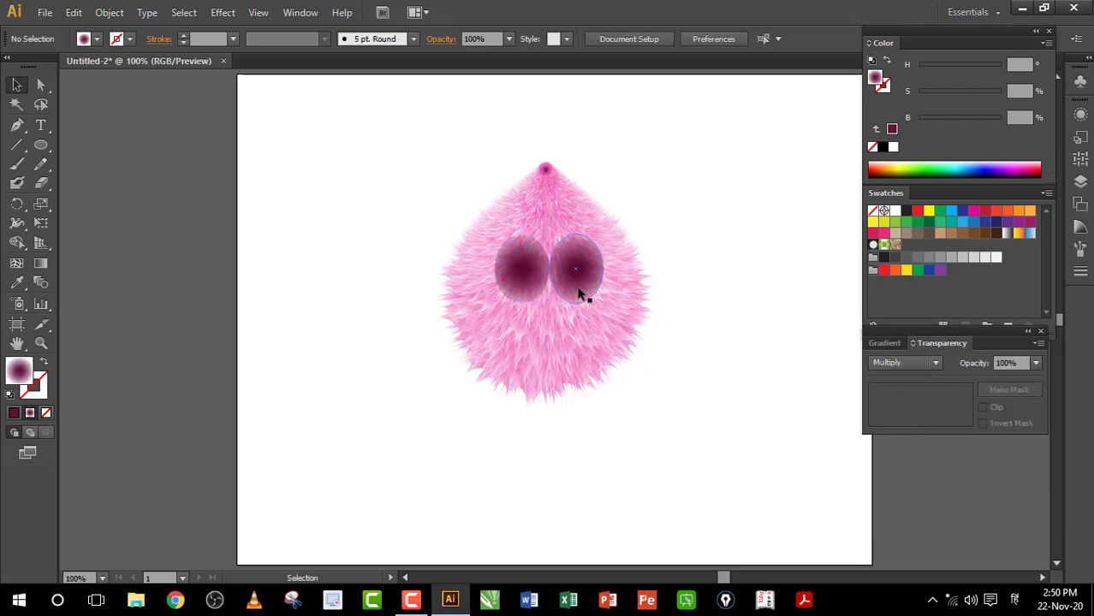
pyautogui.keyDown('shift'); pyautogui.click(519, 291); pyautogui.keyUp('shift')
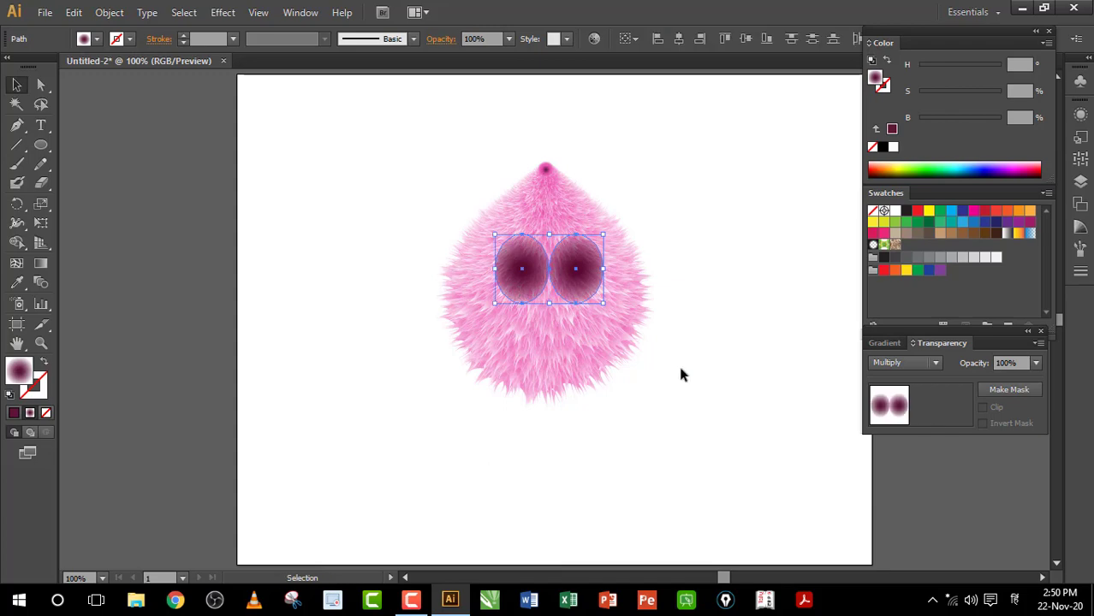
pyautogui.press('a')
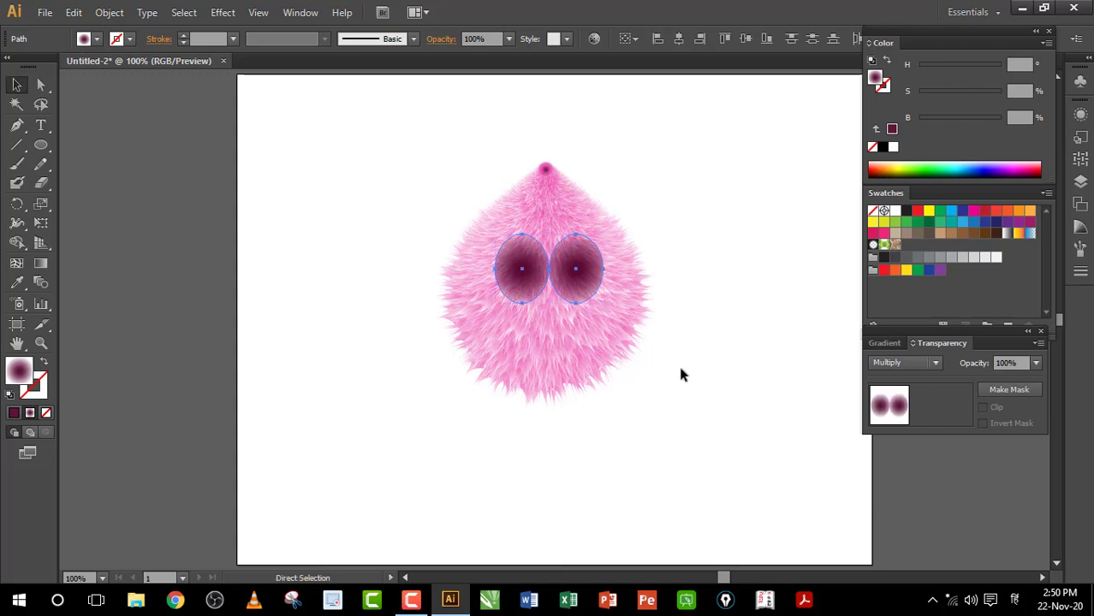
pyautogui.hotkey('ctrl', 'g')
pyautogui.press('v')
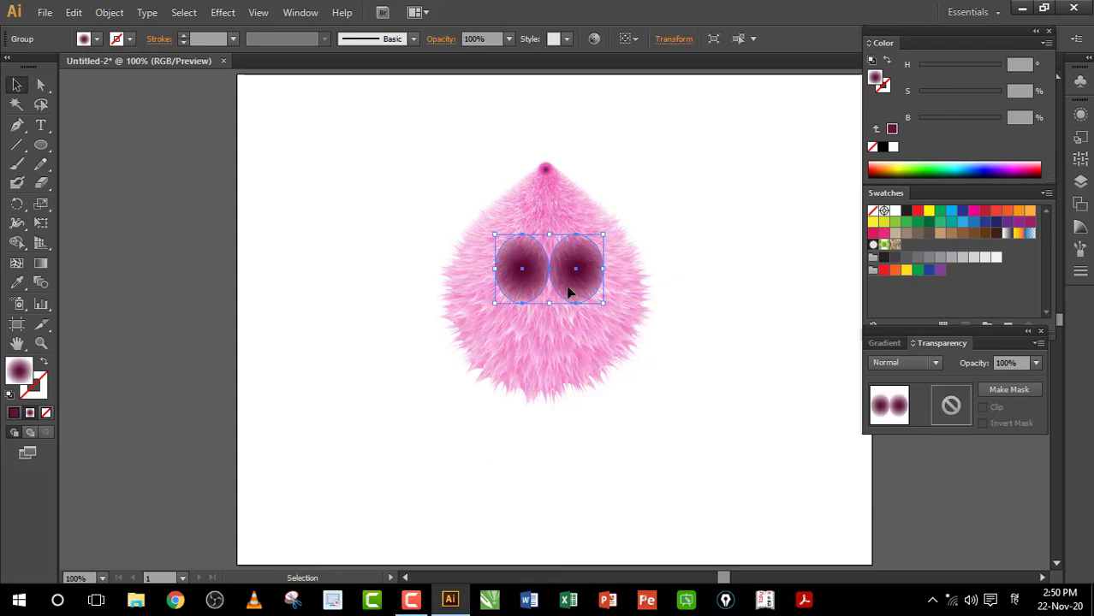
pyautogui.moveTo(569, 292); pyautogui.dragTo(565, 296)
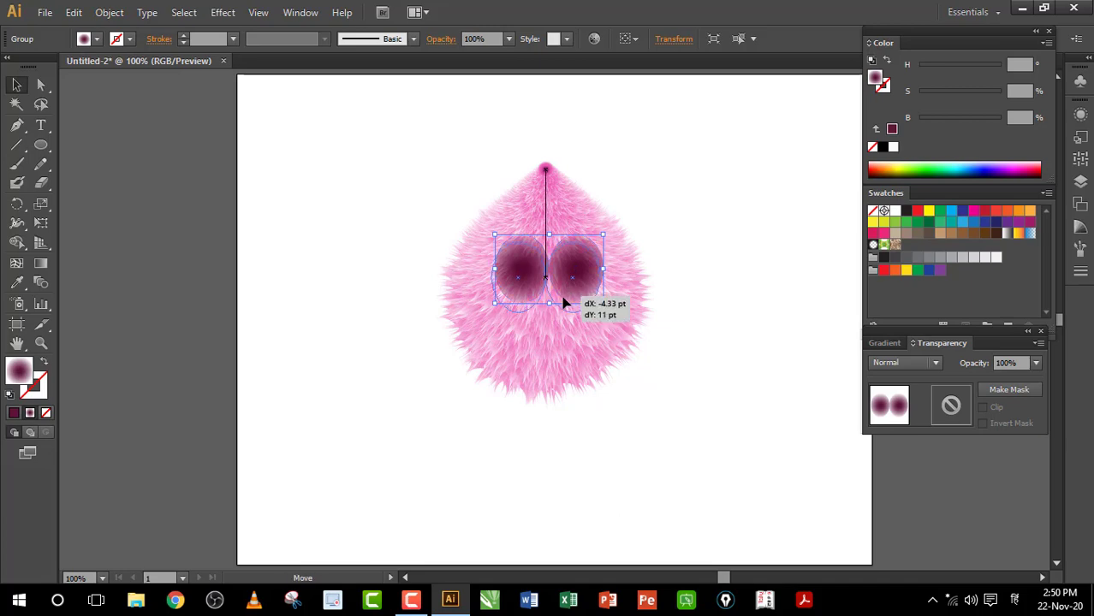
# Draw a new eyeball oval with a linear light-grey gradient, midpoint at about 51%.
pyautogui.click(43, 147)
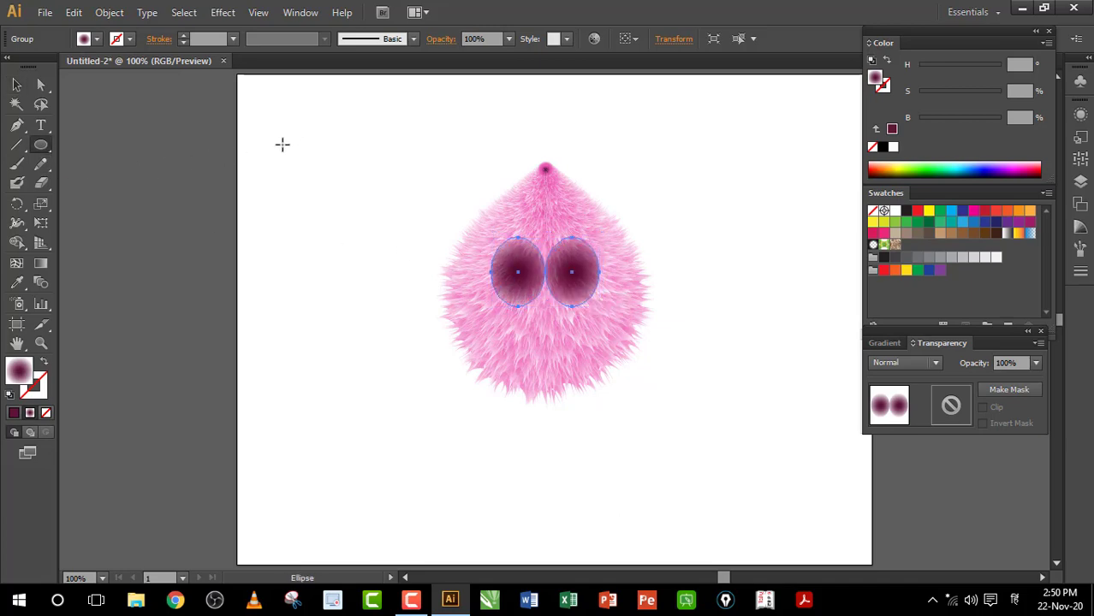
pyautogui.moveTo(279, 147); pyautogui.dragTo(354, 237)
pyautogui.press('v')
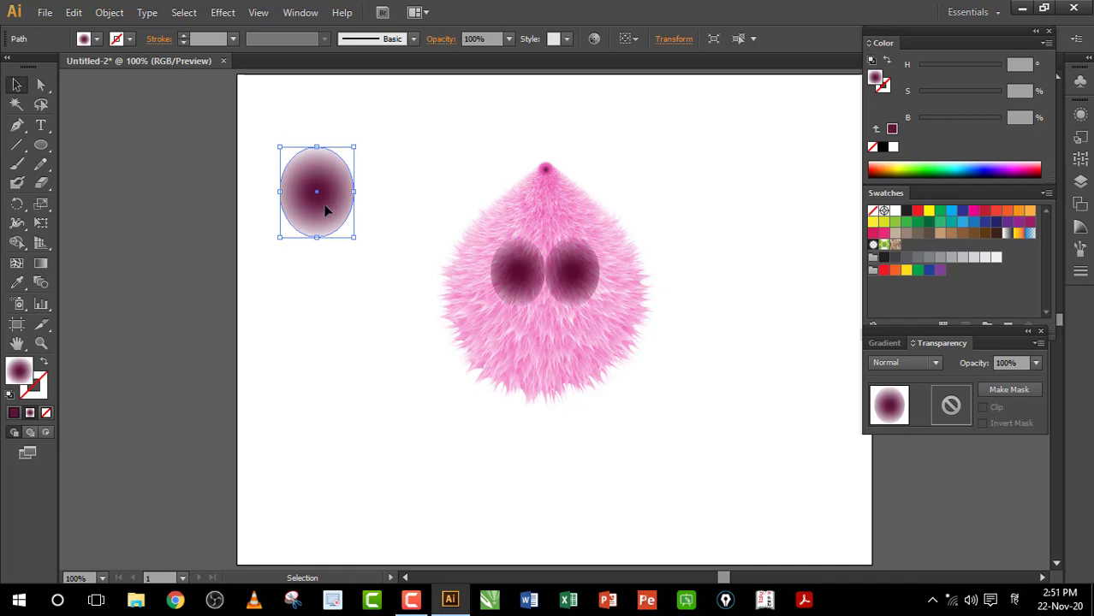
pyautogui.click(884, 343)
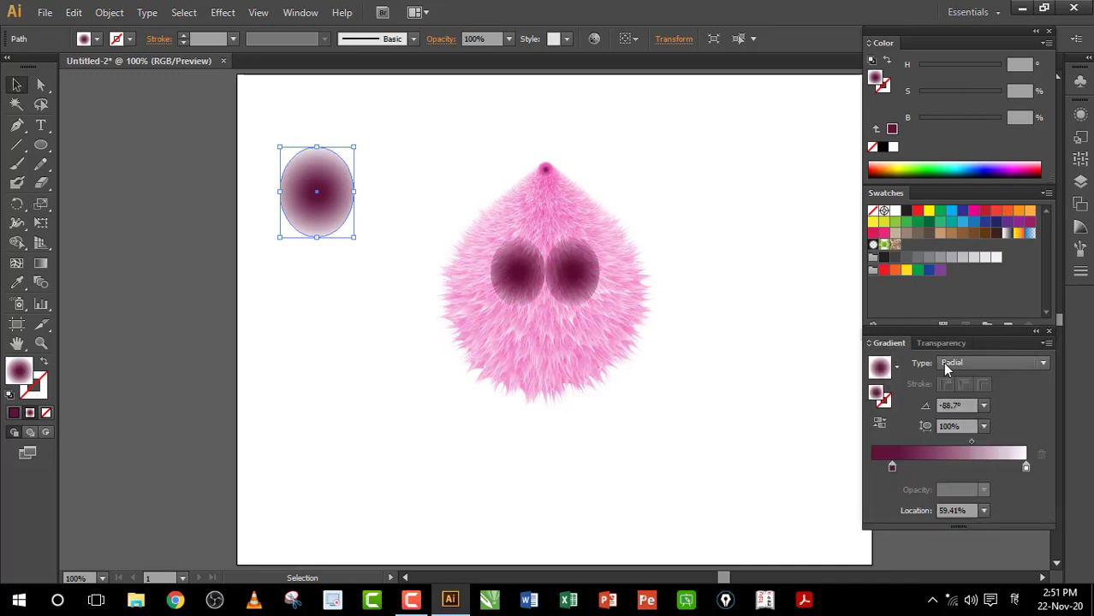
pyautogui.click(1041, 363)
pyautogui.click(984, 378)
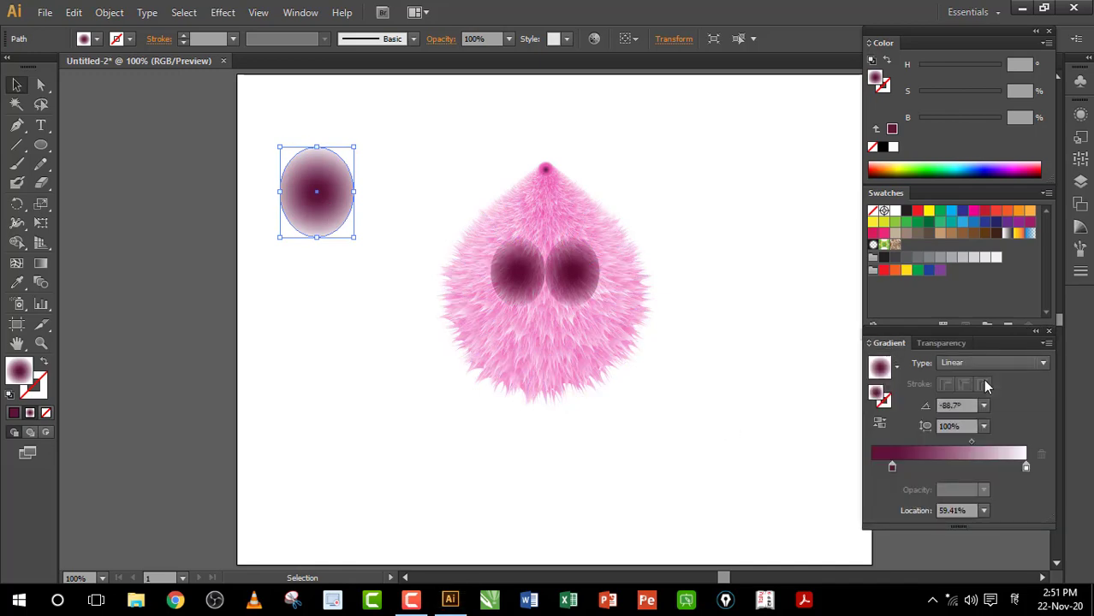
pyautogui.moveTo(892, 467); pyautogui.dragTo(875, 468)
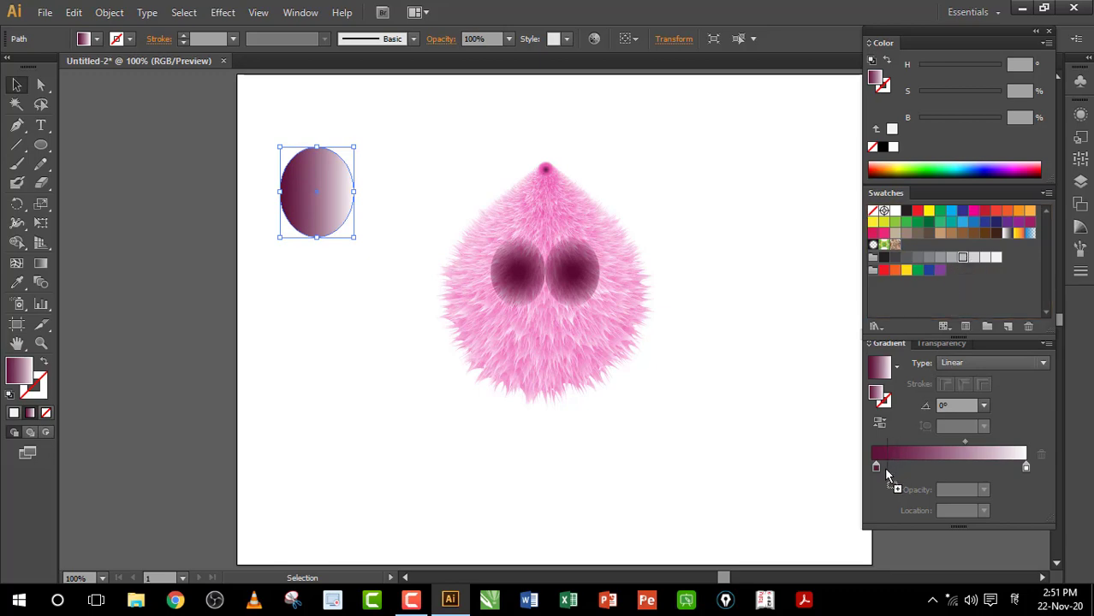
pyautogui.click(875, 468)
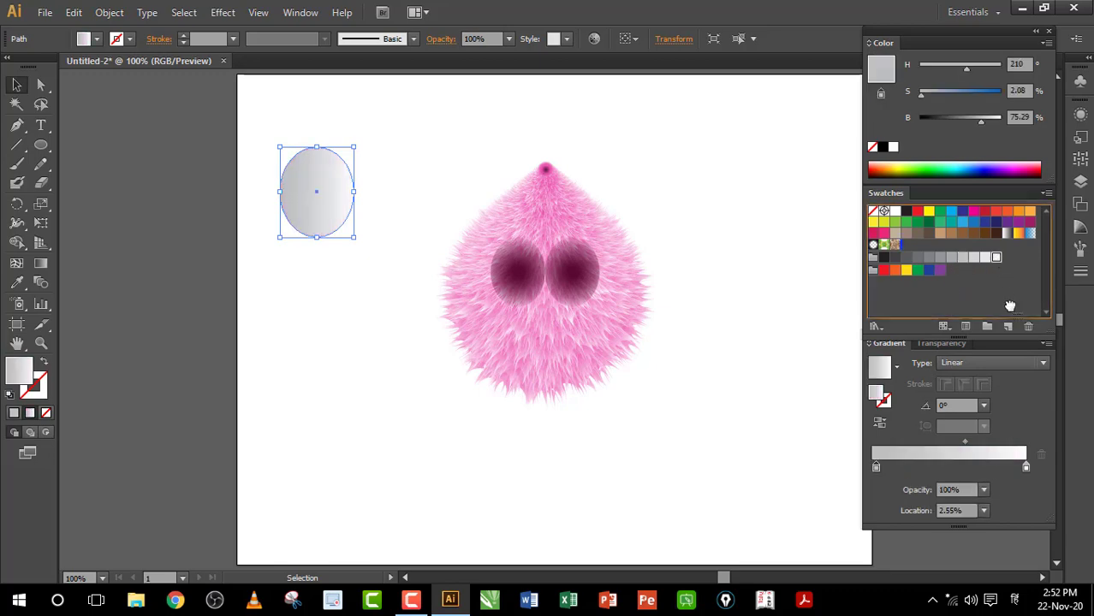
pyautogui.moveTo(964, 443); pyautogui.dragTo(918, 445)
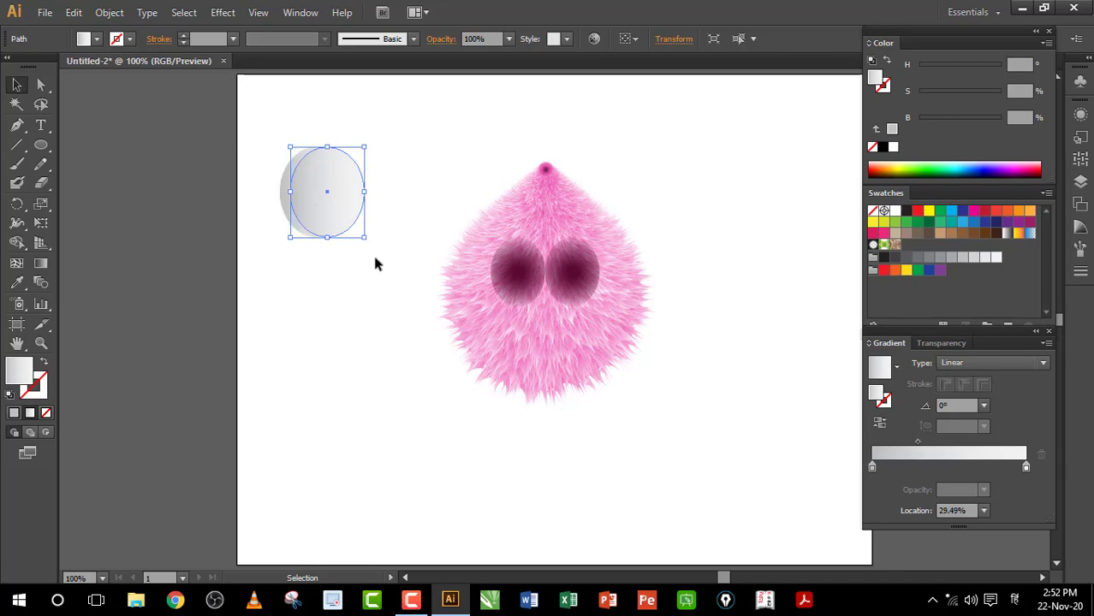
# Add a darkened blue iris ellipse and a smaller black pupil on the eyeball.
pyautogui.moveTo(361, 237); pyautogui.dragTo(354, 225)
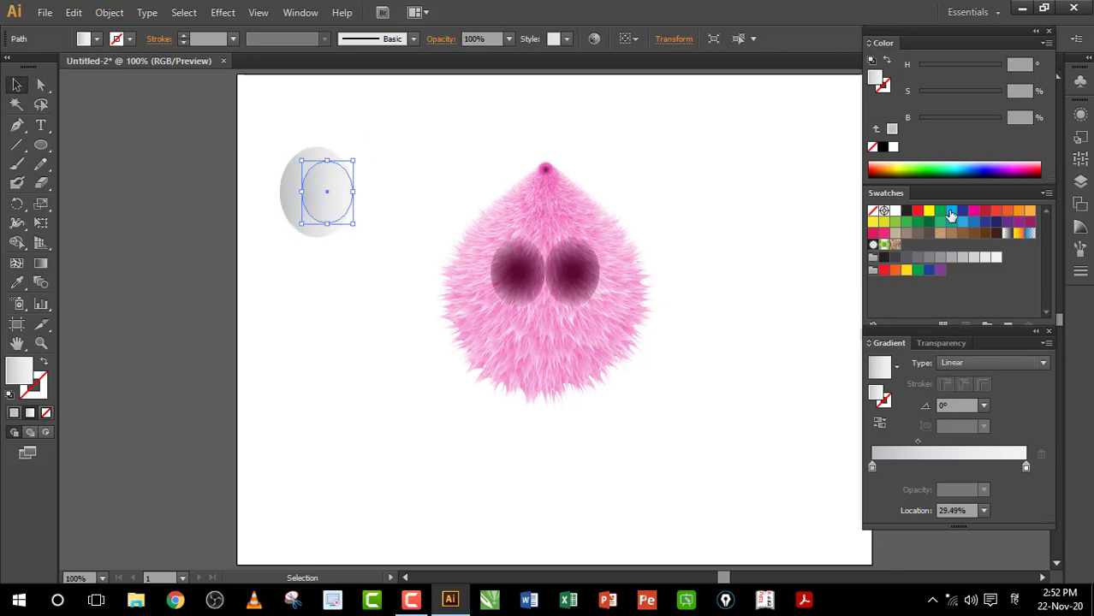
pyautogui.click(951, 210)
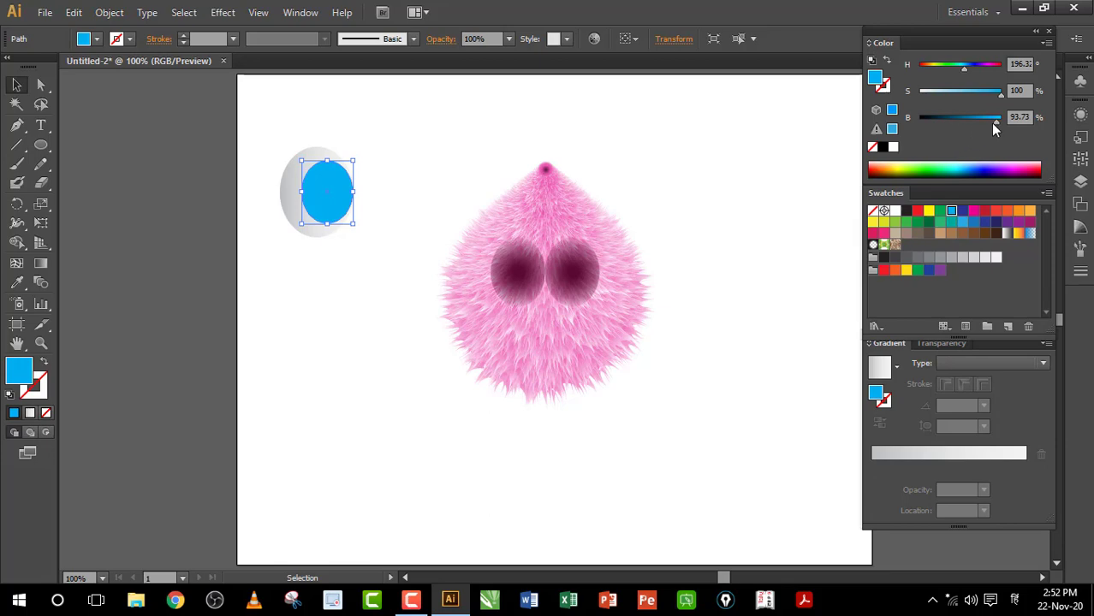
pyautogui.moveTo(995, 122); pyautogui.dragTo(989, 123)
pyautogui.moveTo(337, 207); pyautogui.dragTo(343, 203)
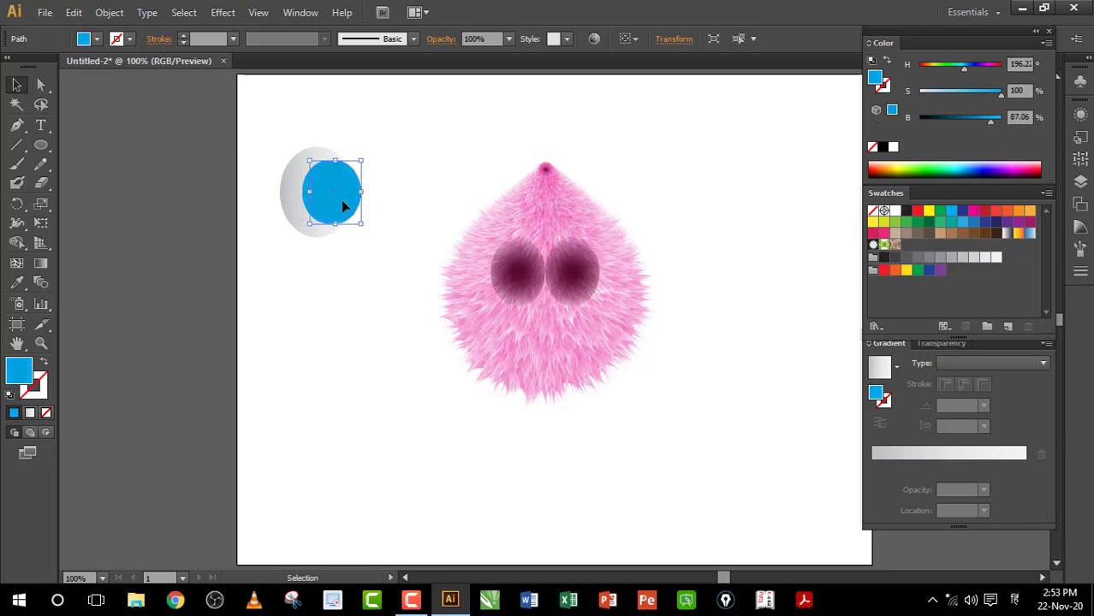
pyautogui.click(882, 147)
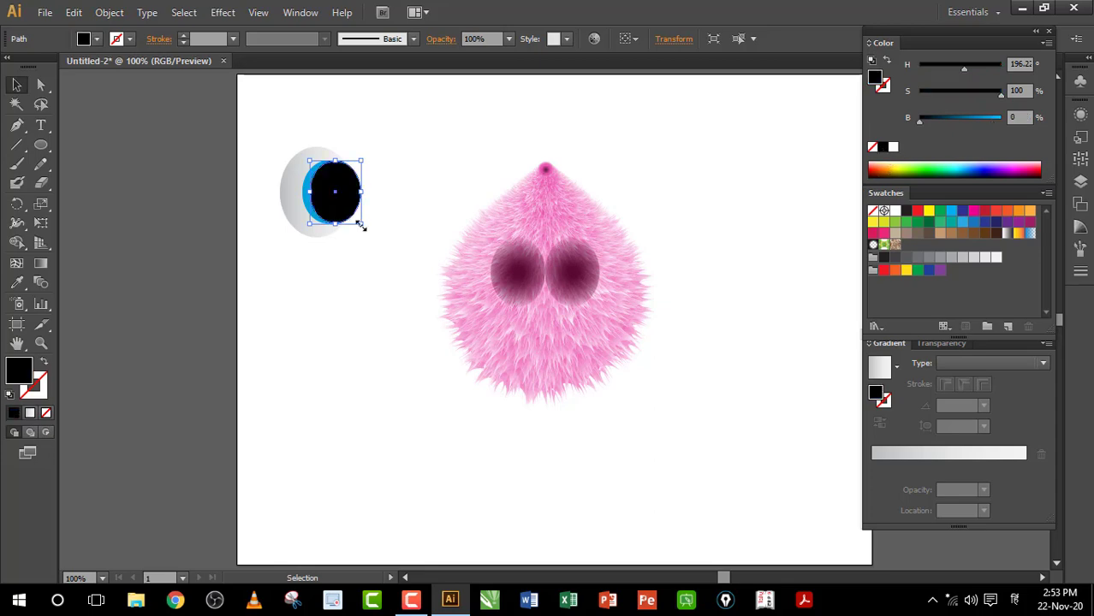
pyautogui.moveTo(361, 225); pyautogui.dragTo(353, 216)
pyautogui.click(312, 237)
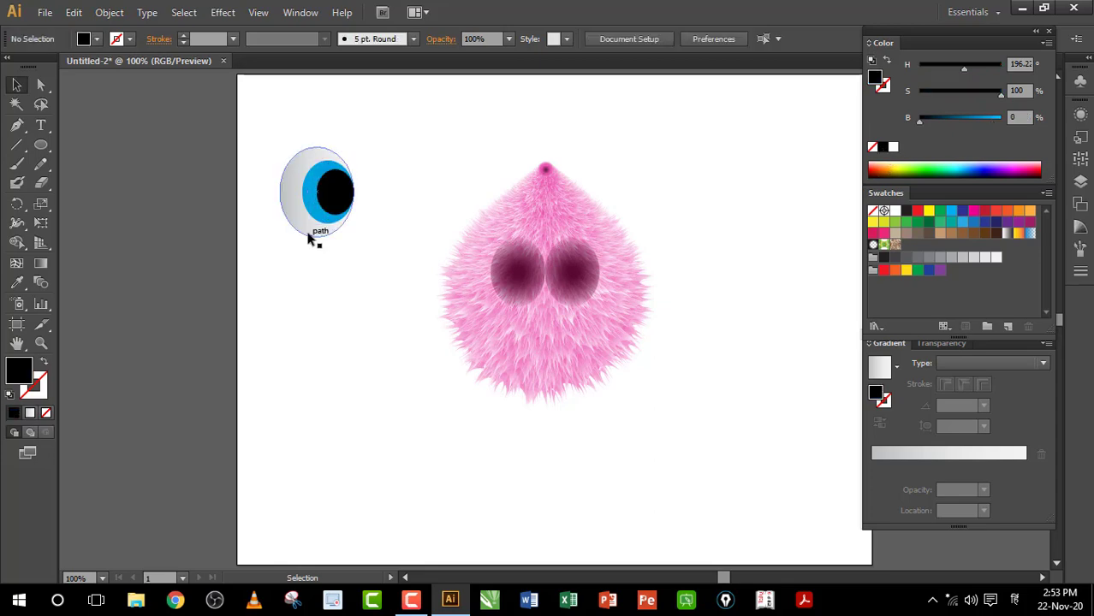
pyautogui.click(40, 343)
# Zoom in and add two small white highlight circles on the black pupil.
pyautogui.moveTo(258, 248); pyautogui.dragTo(396, 130)
pyautogui.press('v')
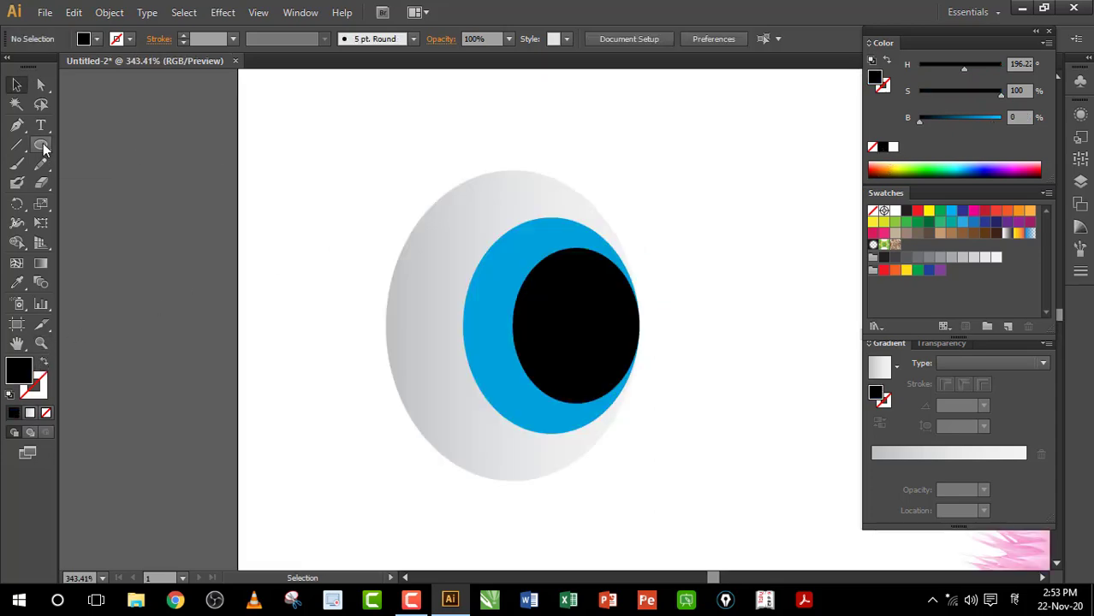
pyautogui.click(42, 147)
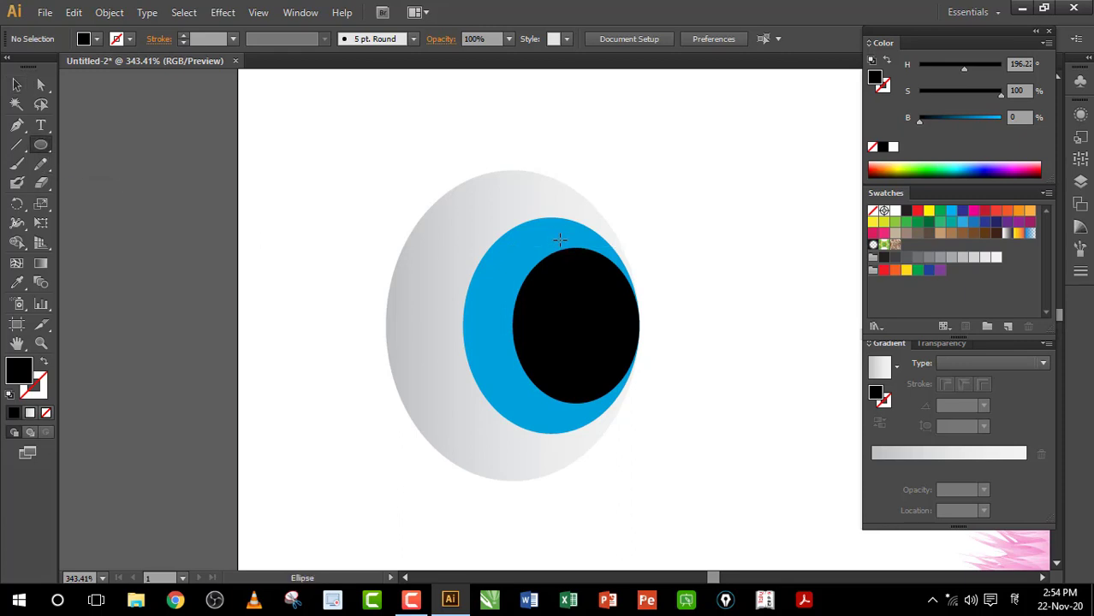
pyautogui.moveTo(558, 240)
pyautogui.mouseDown()
pyautogui.moveTo(575, 255)
pyautogui.moveTo(550, 262)
pyautogui.moveTo(576, 387)
pyautogui.mouseUp()
pyautogui.click(894, 211)
pyautogui.press('v')
pyautogui.hotkey('ctrl', 'shift', 'a')
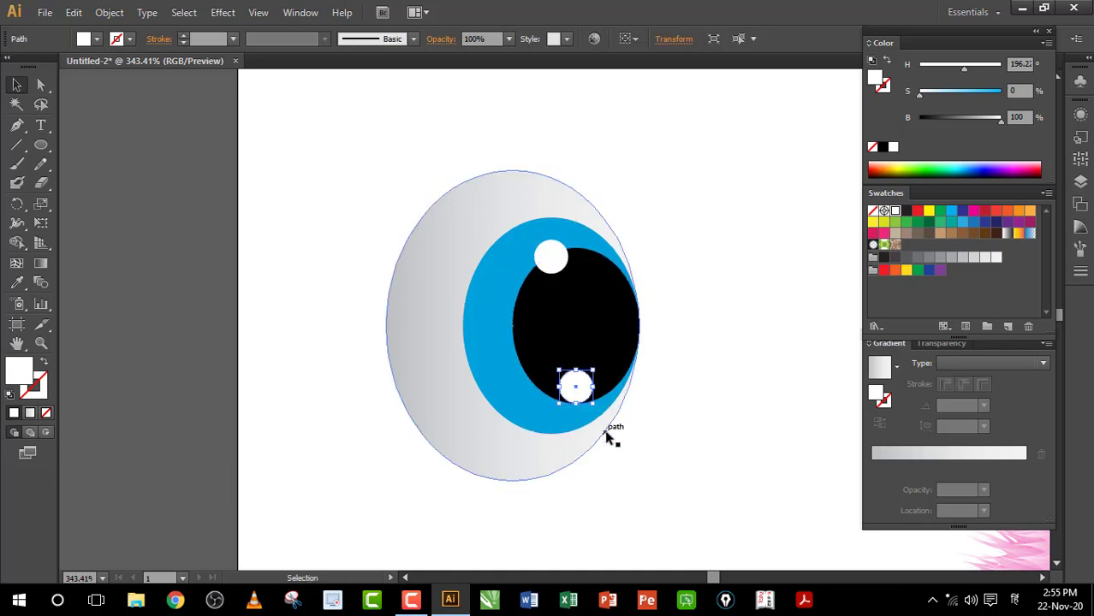
pyautogui.moveTo(597, 408); pyautogui.dragTo(589, 399)
pyautogui.press('Down')
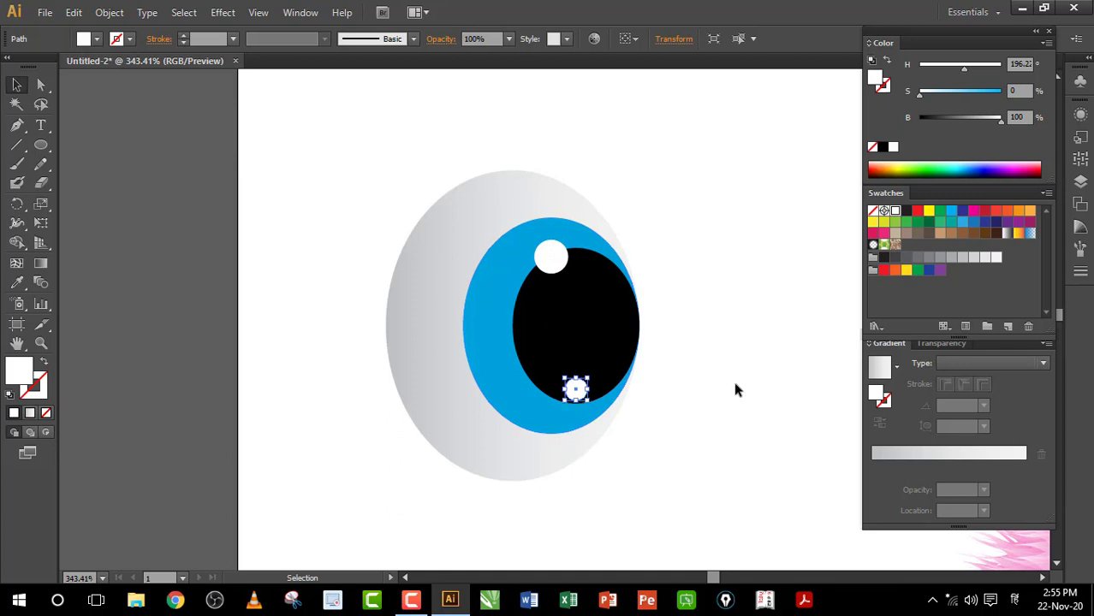
pyautogui.press('Down')
# Marquee-select all the eye's parts and group them with Ctrl+G.
pyautogui.click(734, 389)
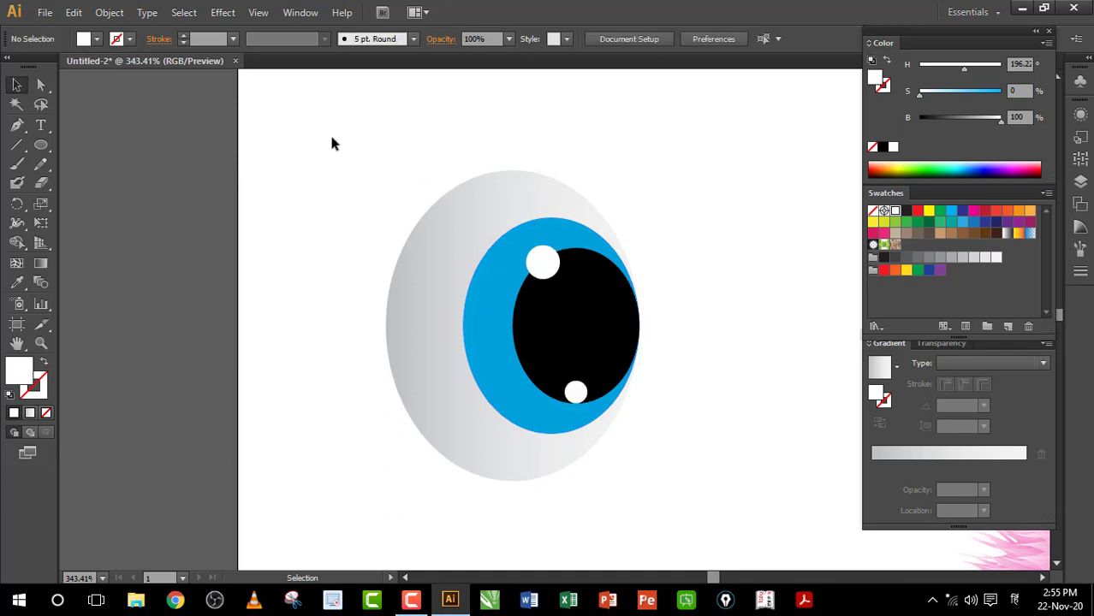
pyautogui.moveTo(332, 144); pyautogui.dragTo(691, 500)
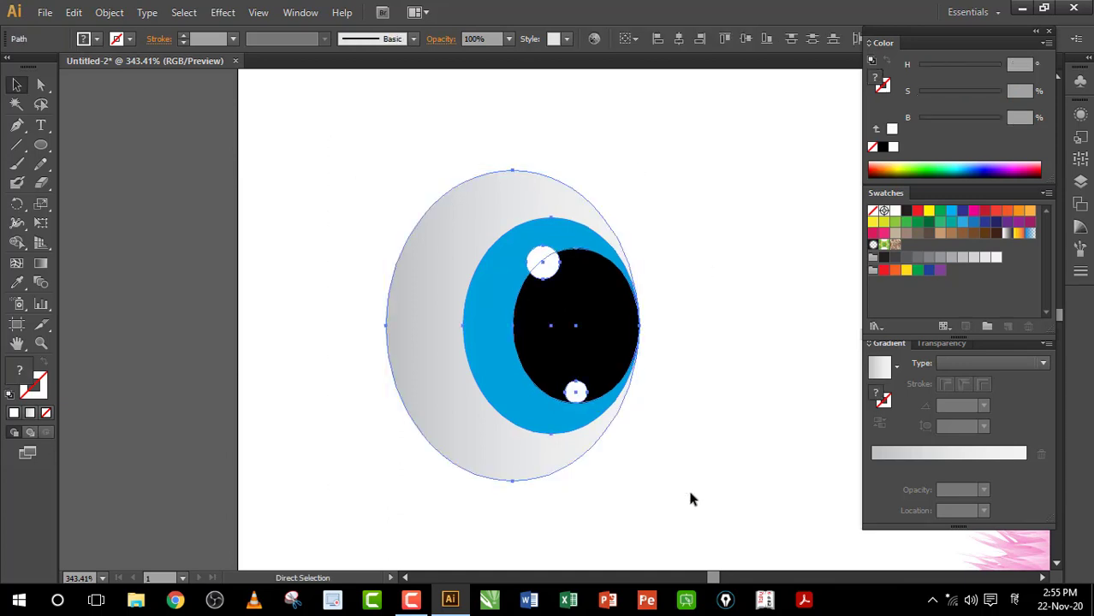
pyautogui.hotkey('ctrl', 'g')
# Reflect a vertical copy of the eye group and move it to the right of the original.
pyautogui.rightClick(487, 326)
pyautogui.moveTo(537, 438)
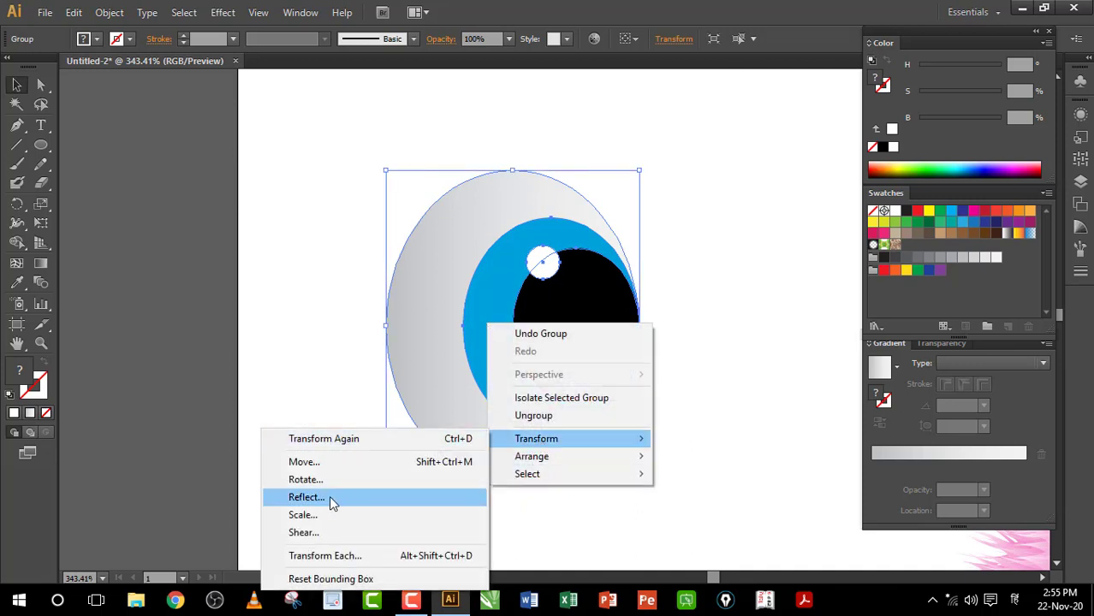
pyautogui.click(341, 503)
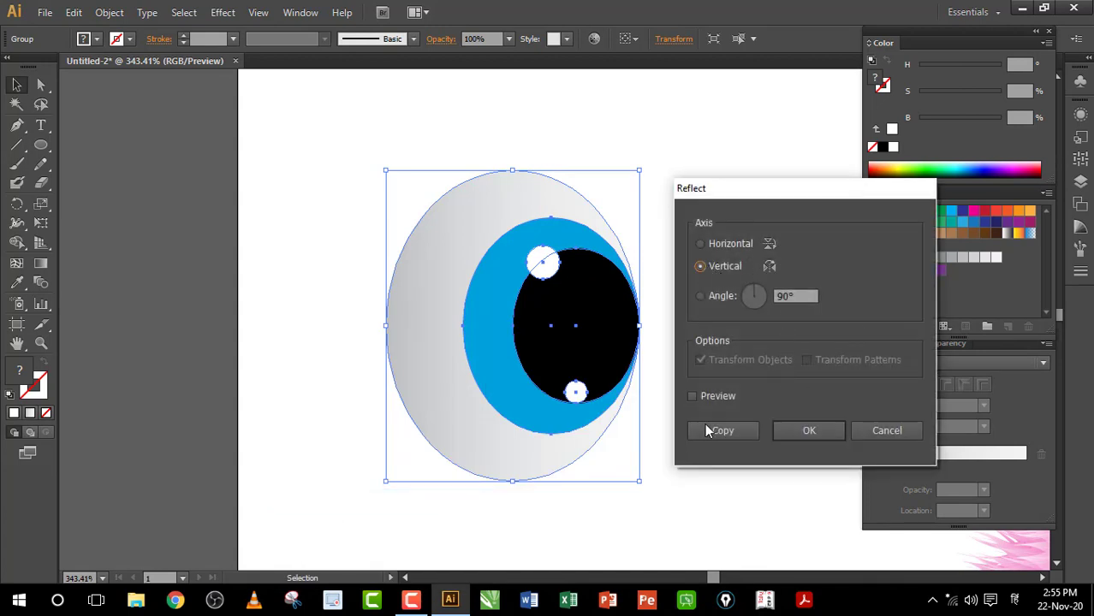
pyautogui.click(692, 396)
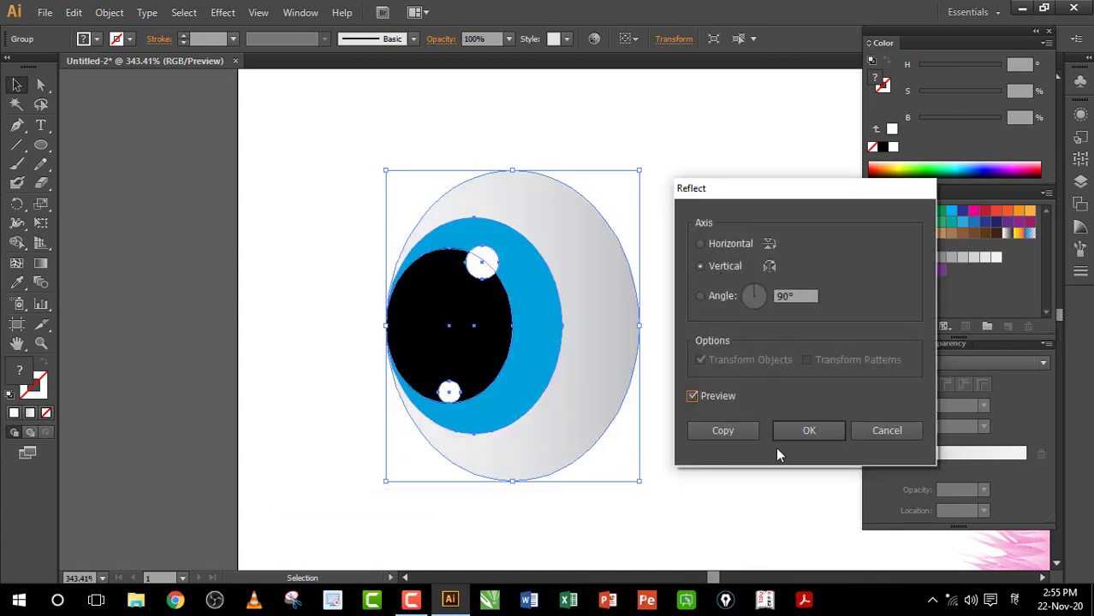
pyautogui.click(724, 431)
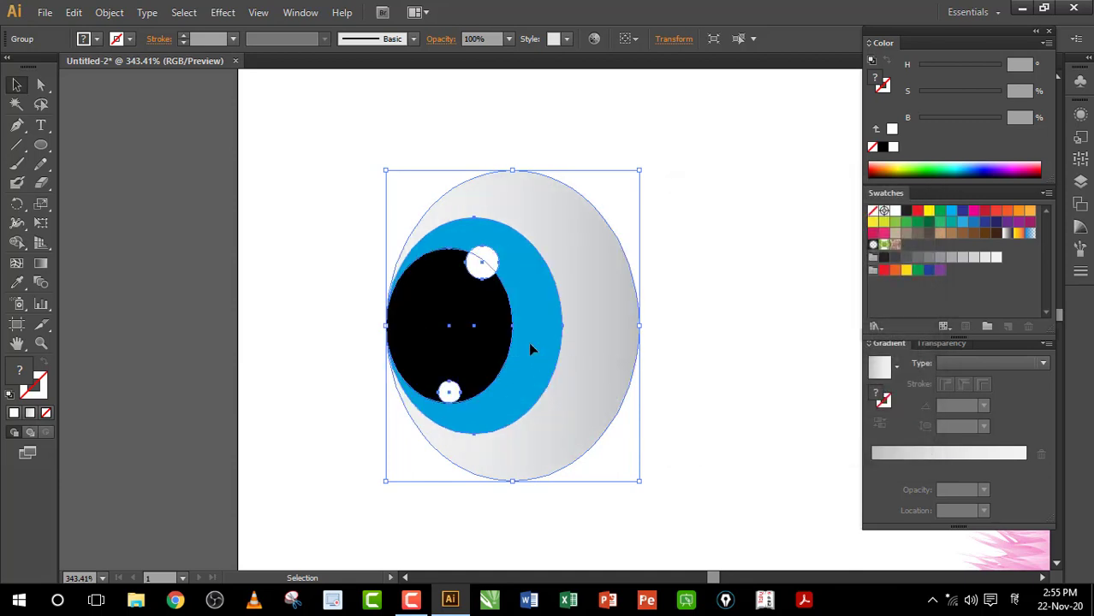
pyautogui.moveTo(530, 344); pyautogui.dragTo(784, 354)
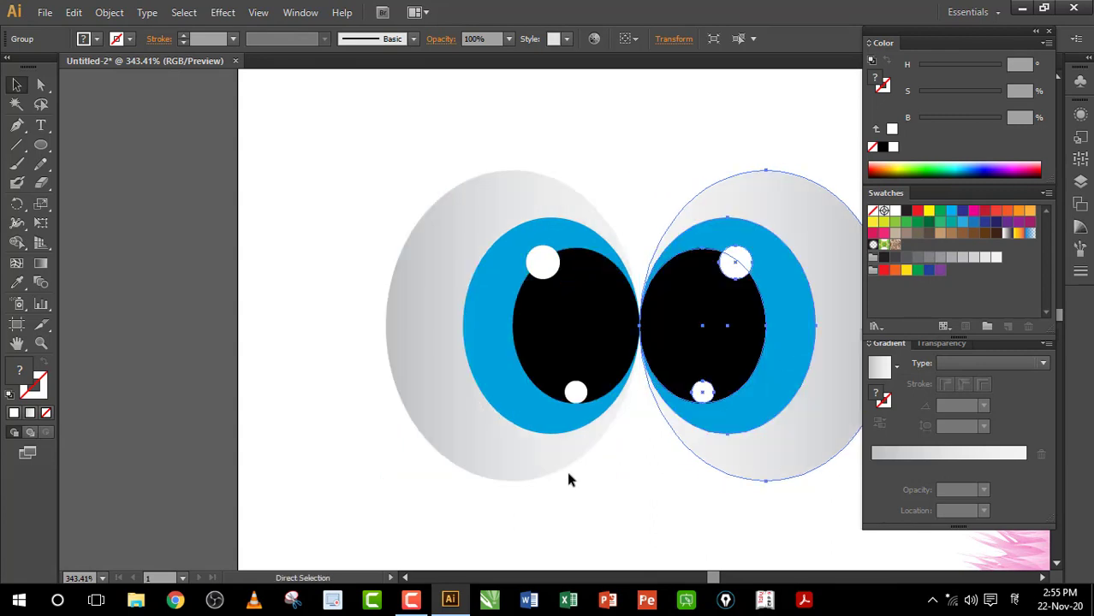
pyautogui.hotkey('ctrl', '1')
# Group the two eyes, shrink the pair, and move it onto the pink body.
pyautogui.moveTo(411, 222); pyautogui.dragTo(389, 299)
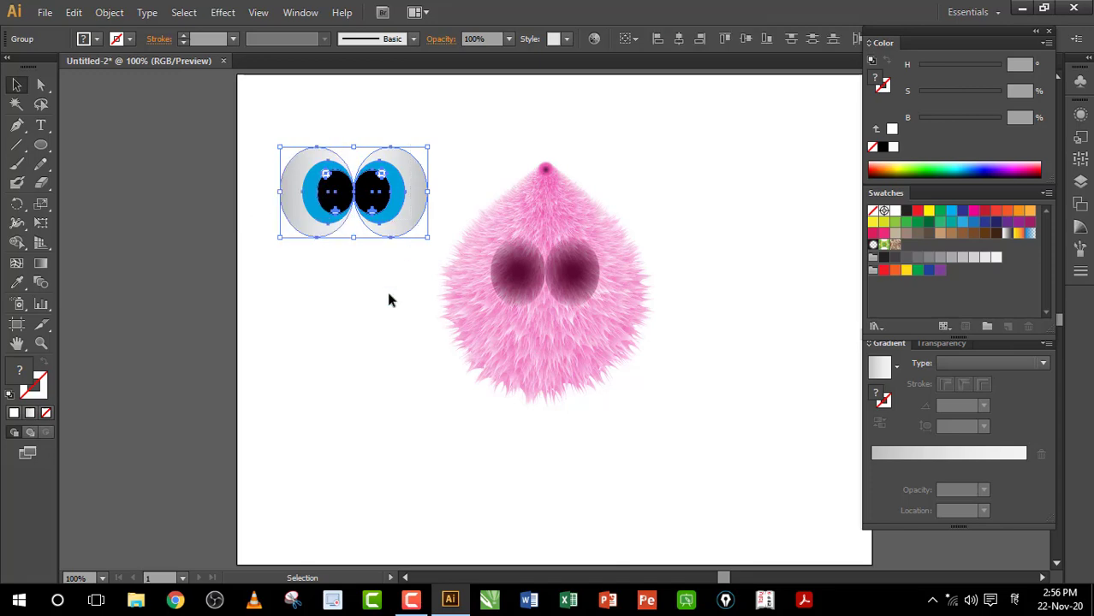
pyautogui.hotkey('ctrl', 'g')
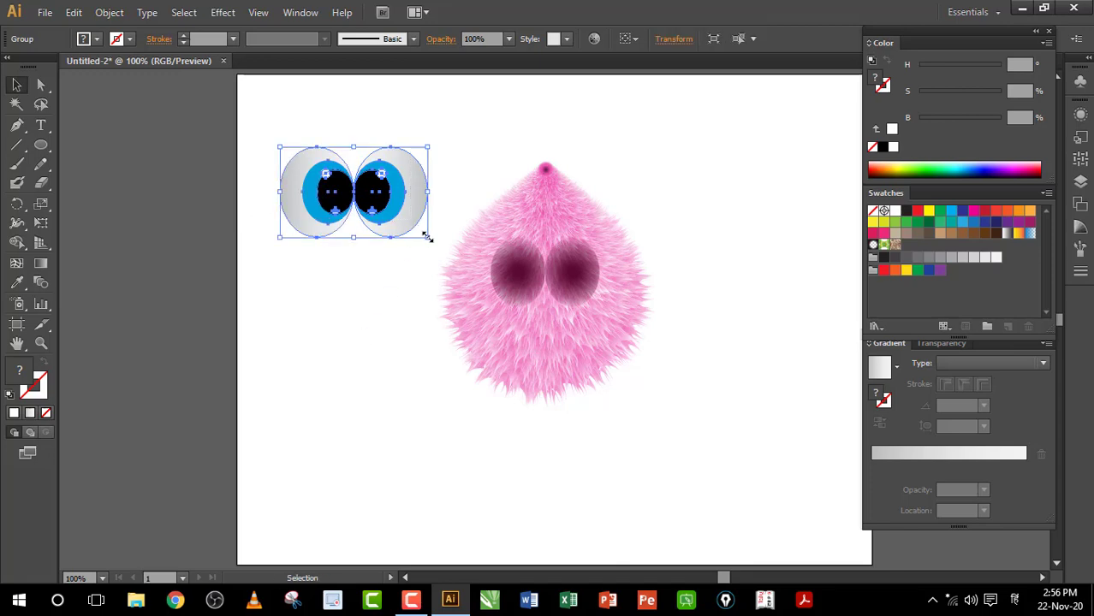
pyautogui.moveTo(426, 237); pyautogui.dragTo(410, 226)
pyautogui.moveTo(370, 190); pyautogui.dragTo(566, 281)
pyautogui.scroll(3, 566, 281)
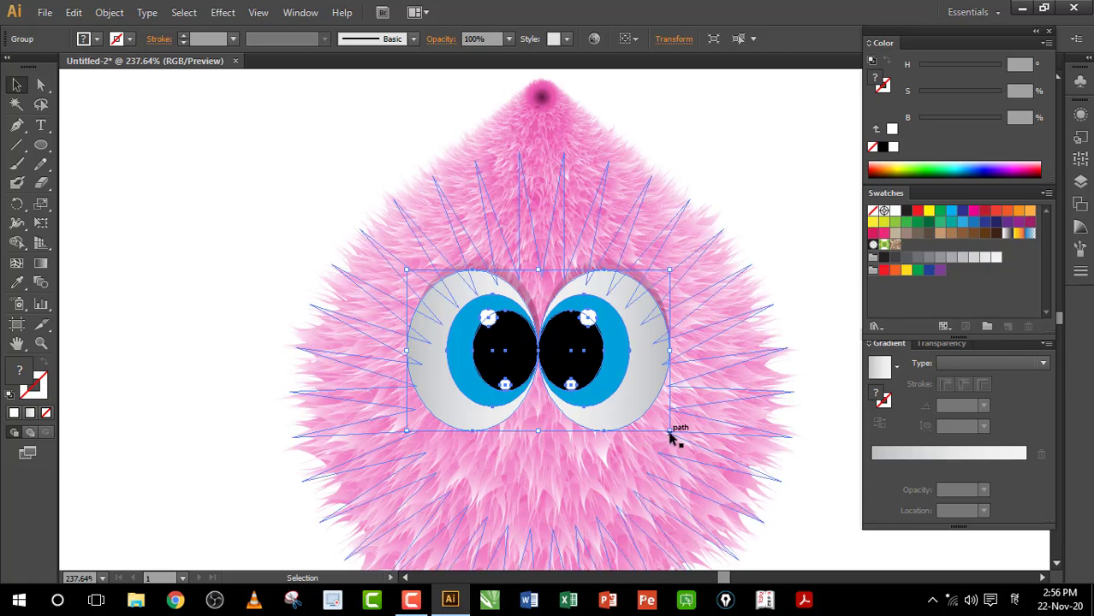
pyautogui.click(766, 197)
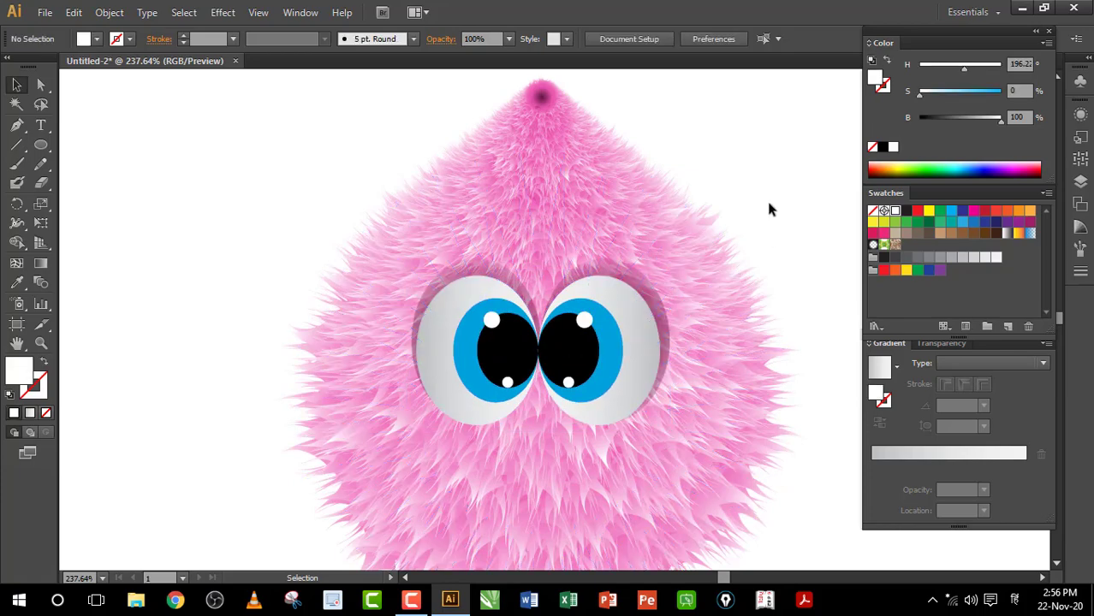
# Centre the eyes horizontally and vertically on the maroon eye sockets.
pyautogui.click(665, 328)
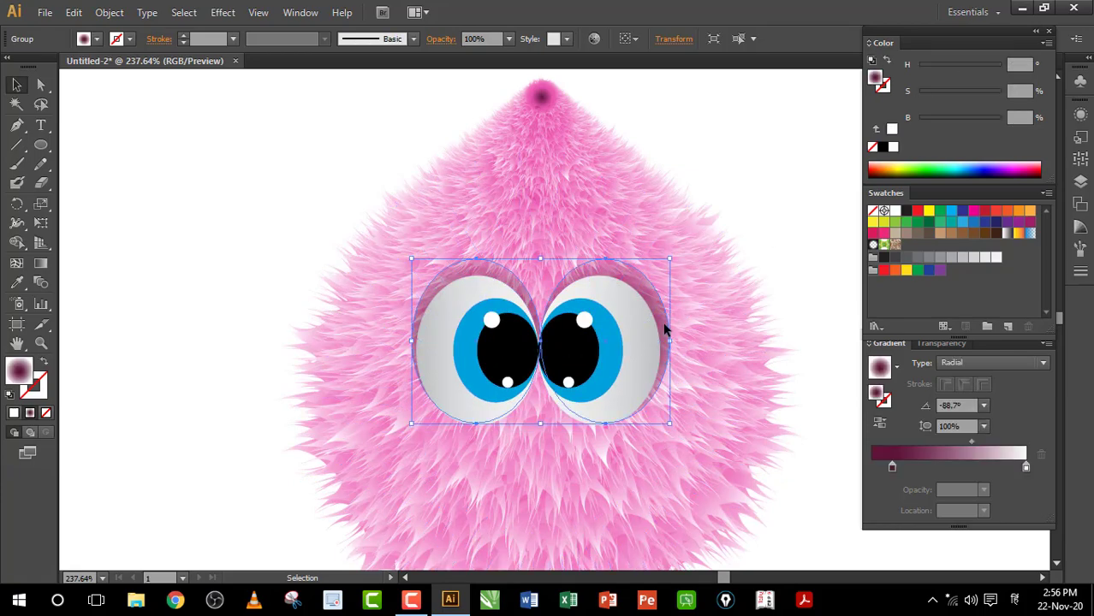
pyautogui.keyDown('shift'); pyautogui.click(639, 361); pyautogui.keyUp('shift')
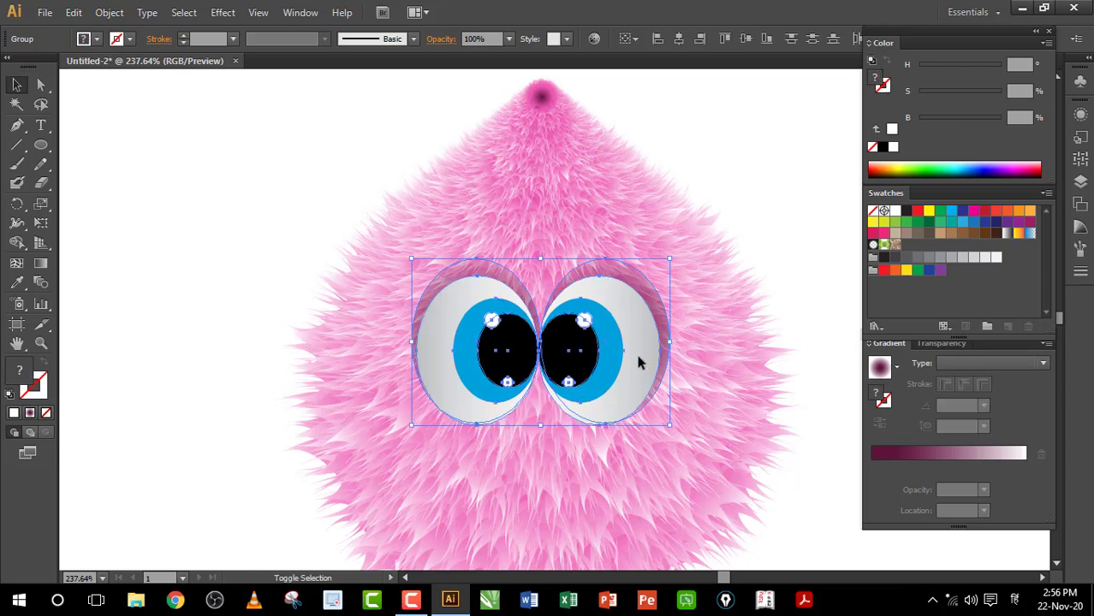
pyautogui.click(678, 38)
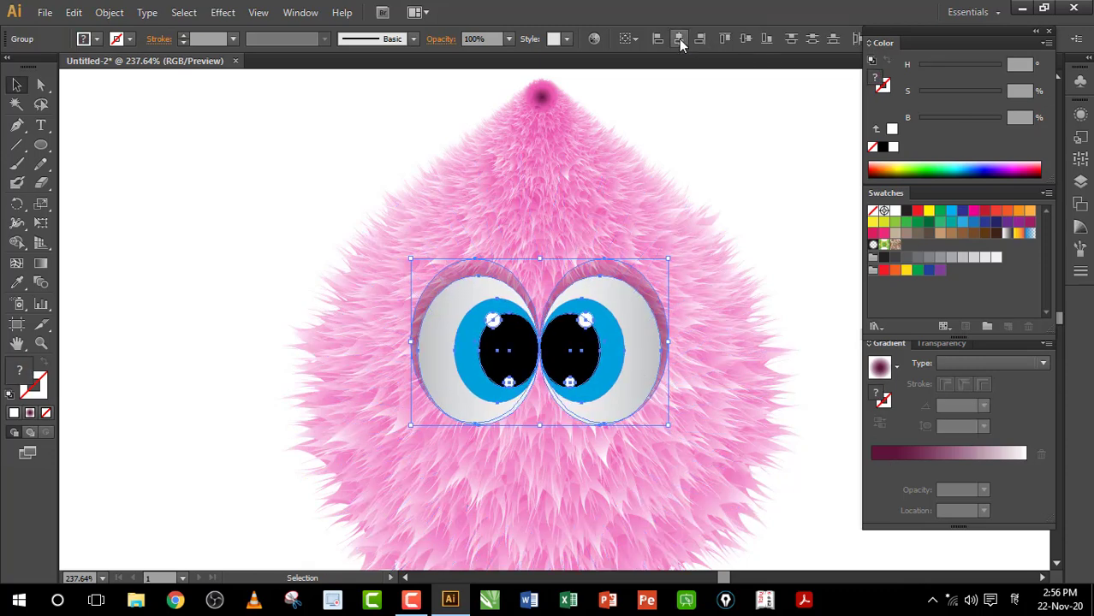
pyautogui.click(741, 43)
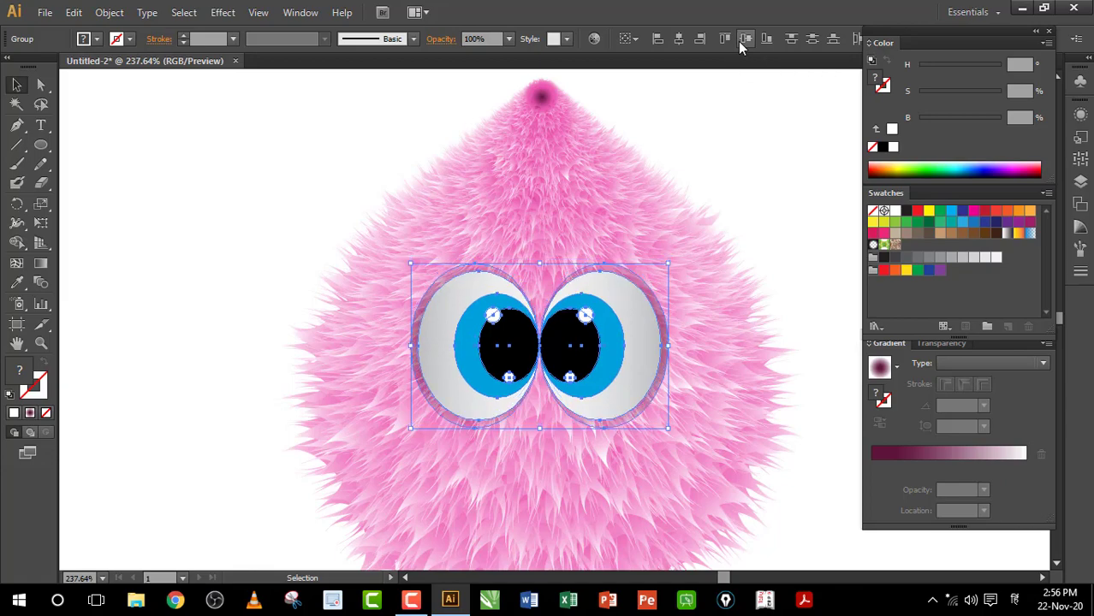
pyautogui.click(776, 142)
pyautogui.click(633, 319)
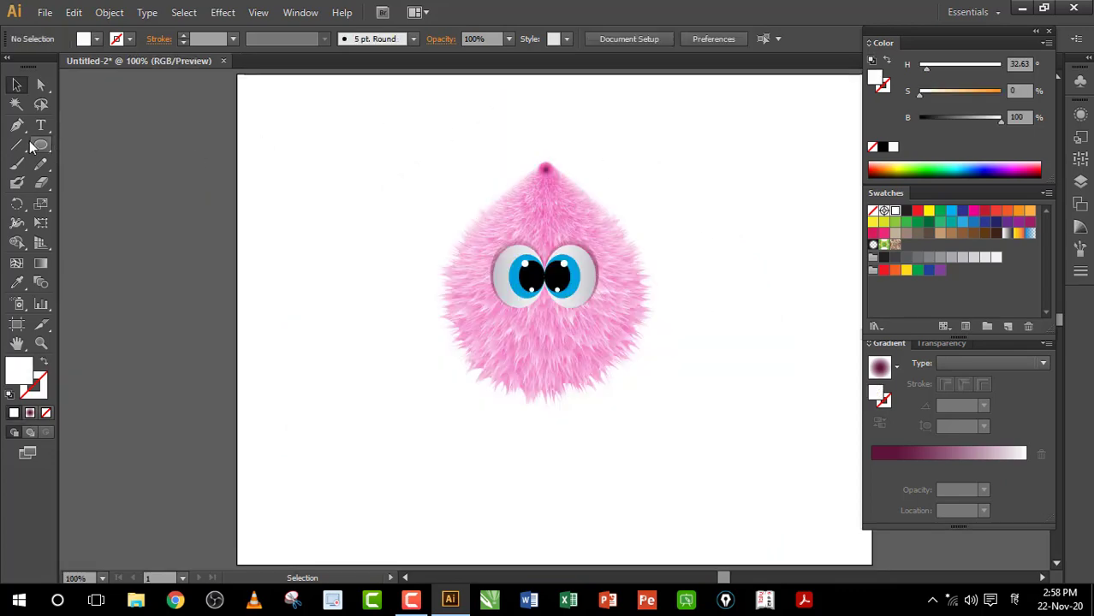
# Draw a tall orange-filled ellipse for the beak.
pyautogui.click(40, 144)
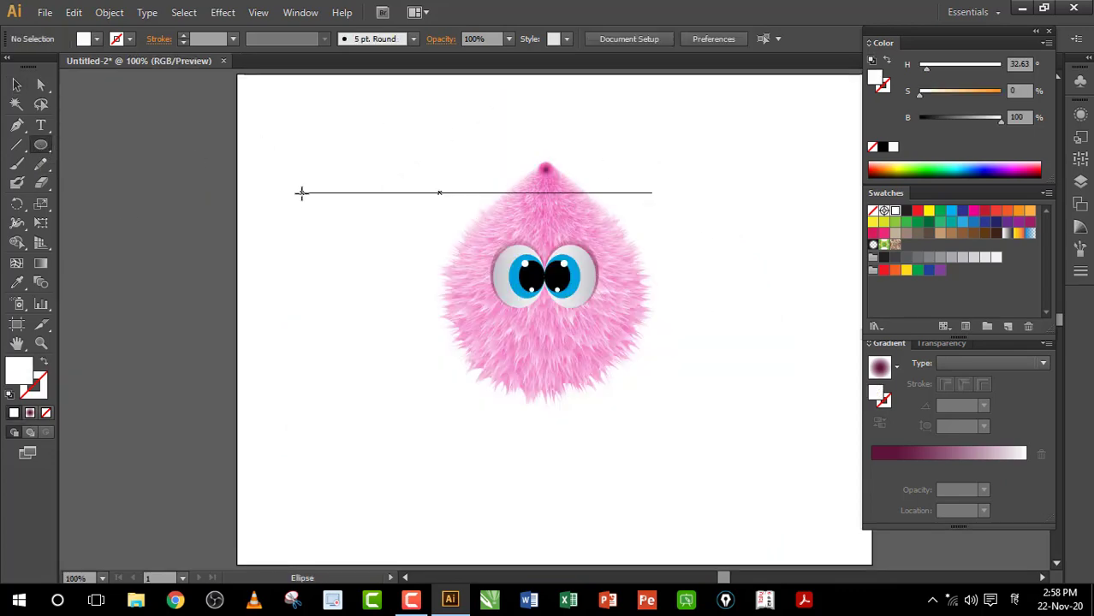
pyautogui.moveTo(300, 191); pyautogui.dragTo(337, 252)
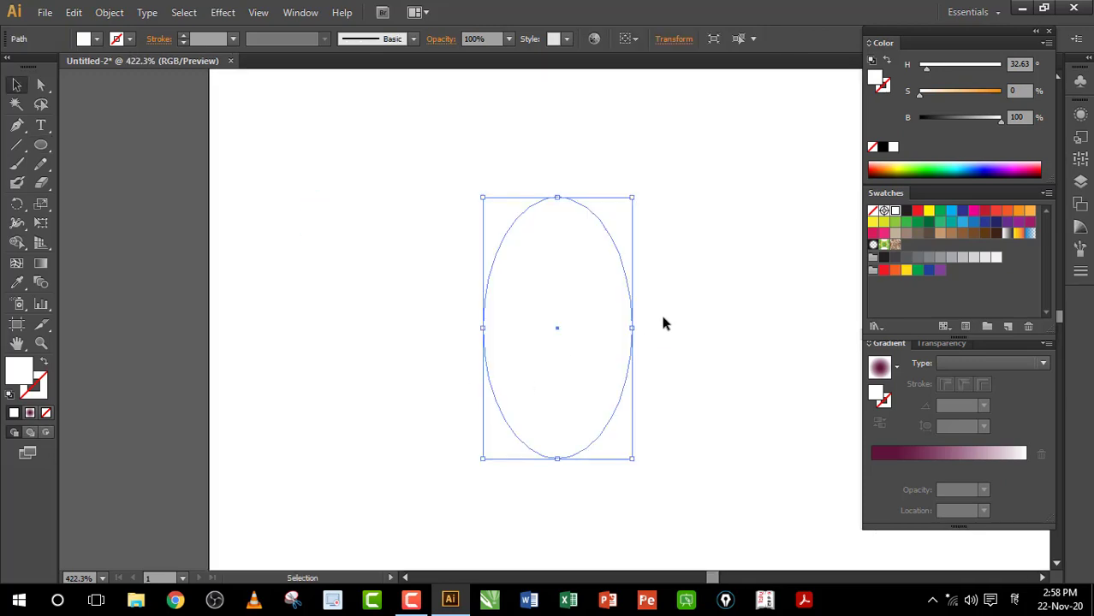
pyautogui.click(1018, 212)
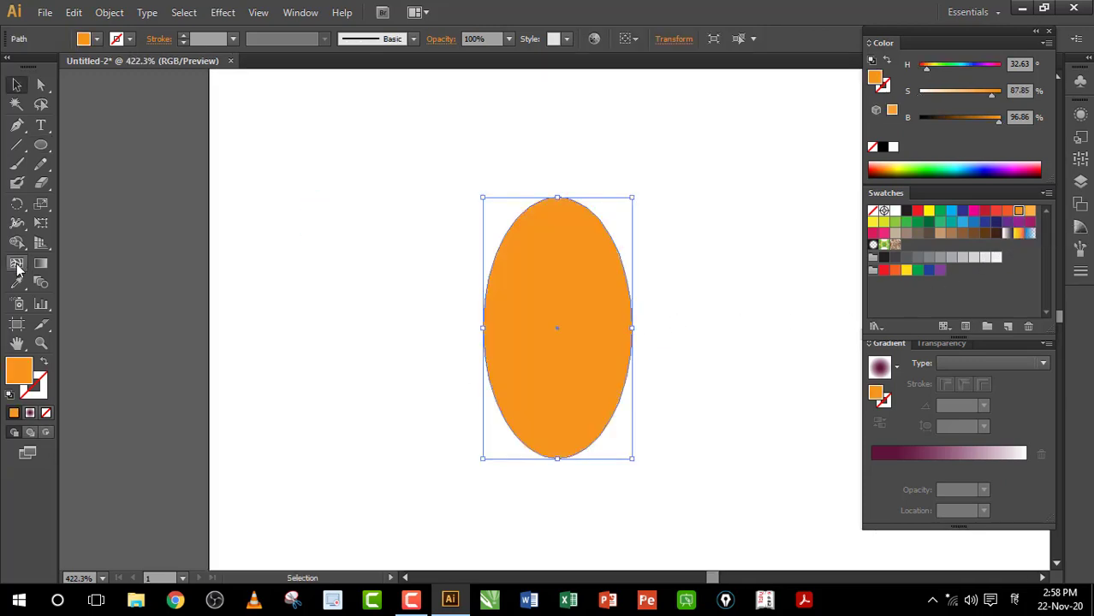
# Add a pale yellow mesh point in the beak's upper middle, fading to orange edges.
pyautogui.click(17, 266)
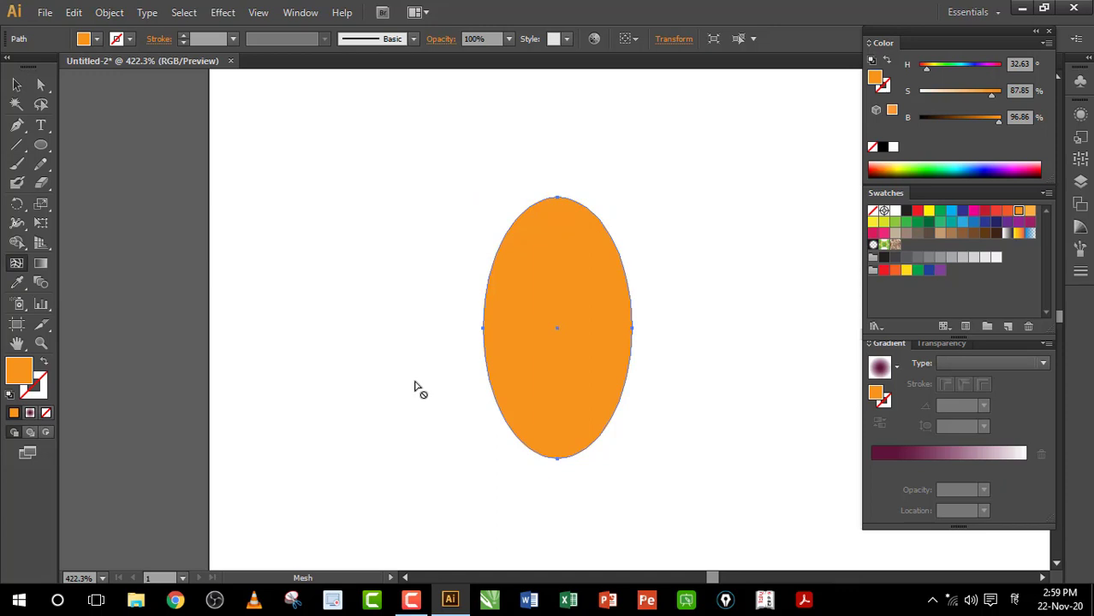
pyautogui.click(558, 266)
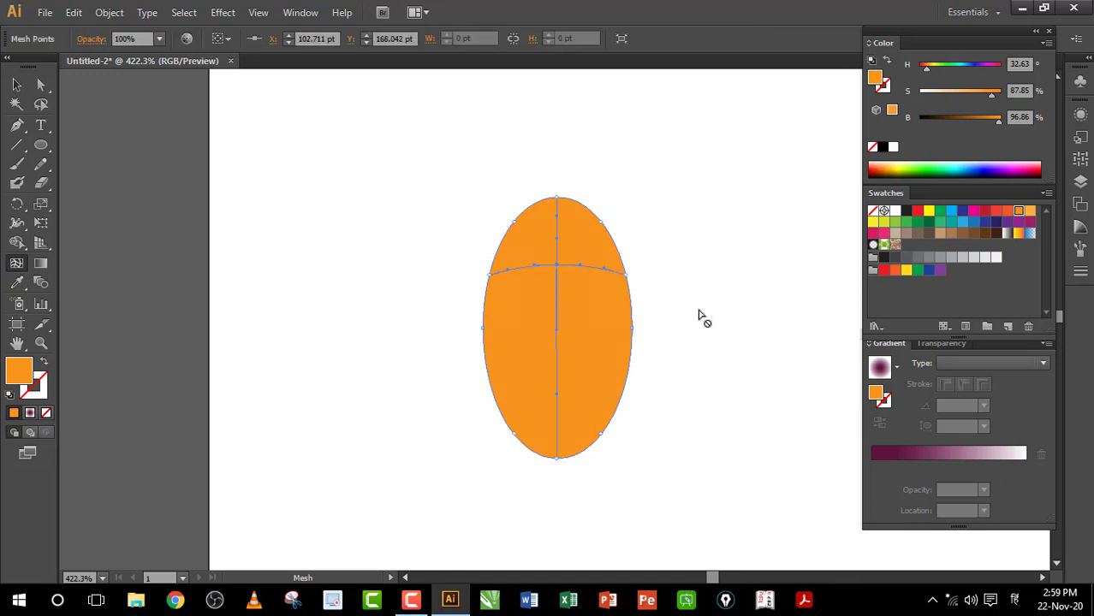
pyautogui.click(1016, 233)
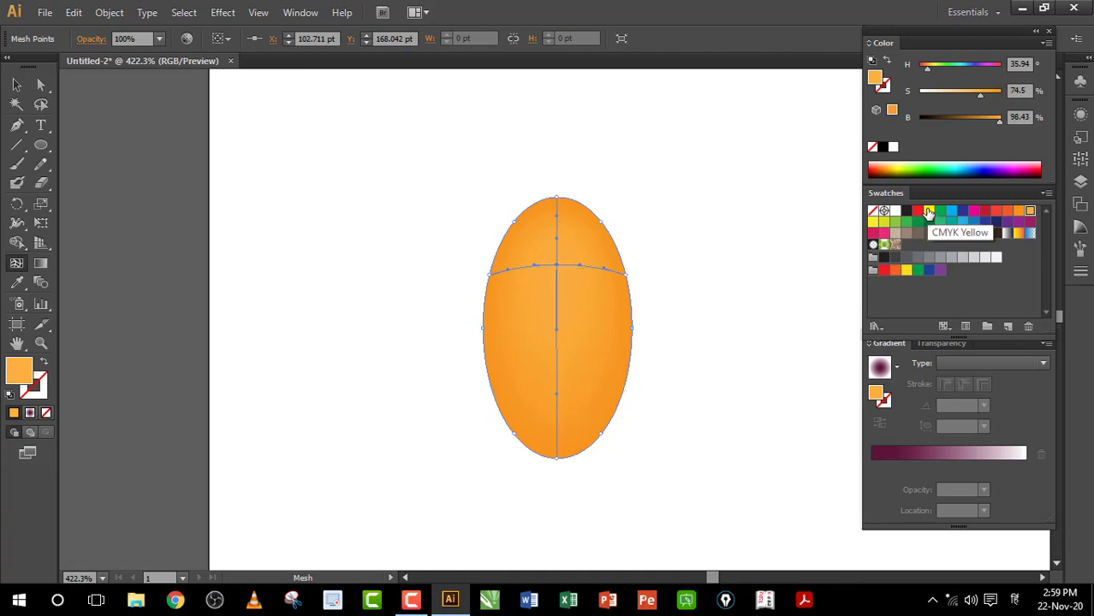
pyautogui.click(928, 210)
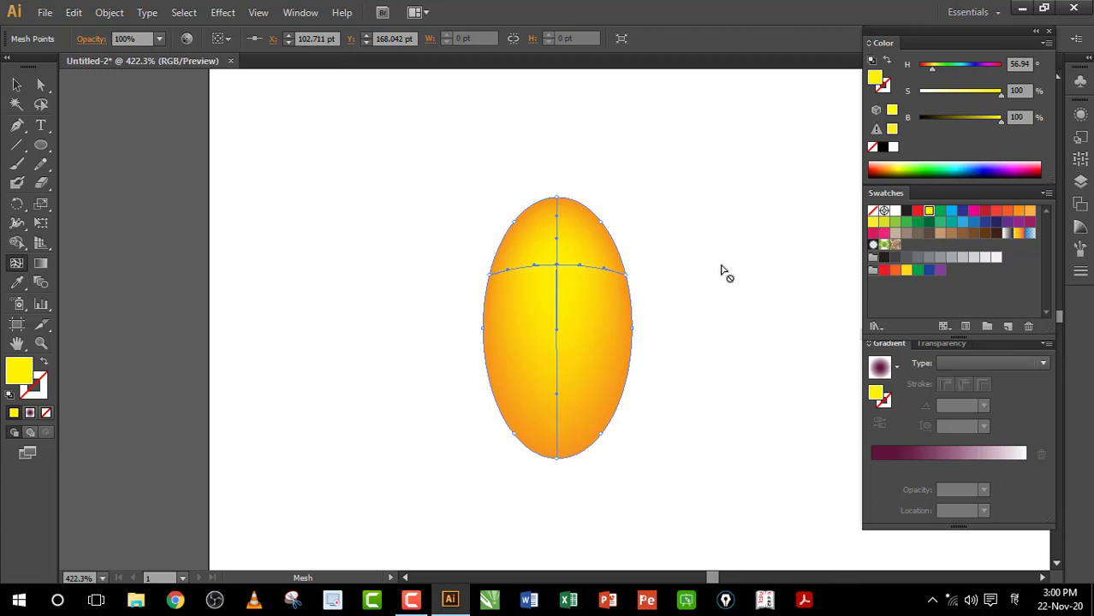
pyautogui.moveTo(1001, 92); pyautogui.dragTo(972, 96)
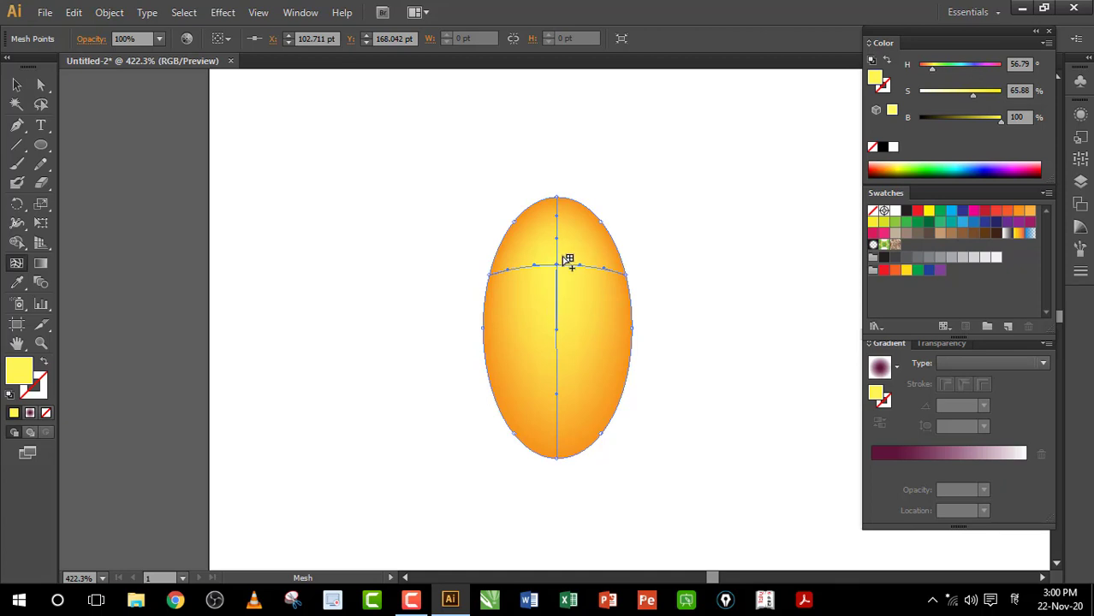
pyautogui.hotkey('ctrl', '1')
# Place the yellow beak on the pink monster's face below the eyes and select the whole monster.
pyautogui.press('v')
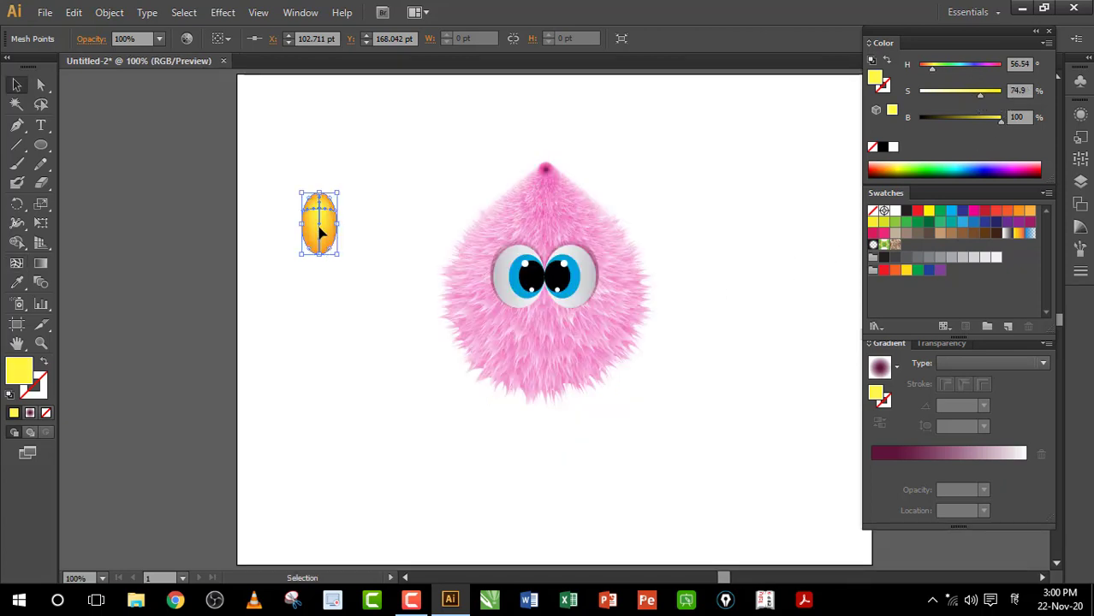
pyautogui.moveTo(313, 223); pyautogui.dragTo(548, 319)
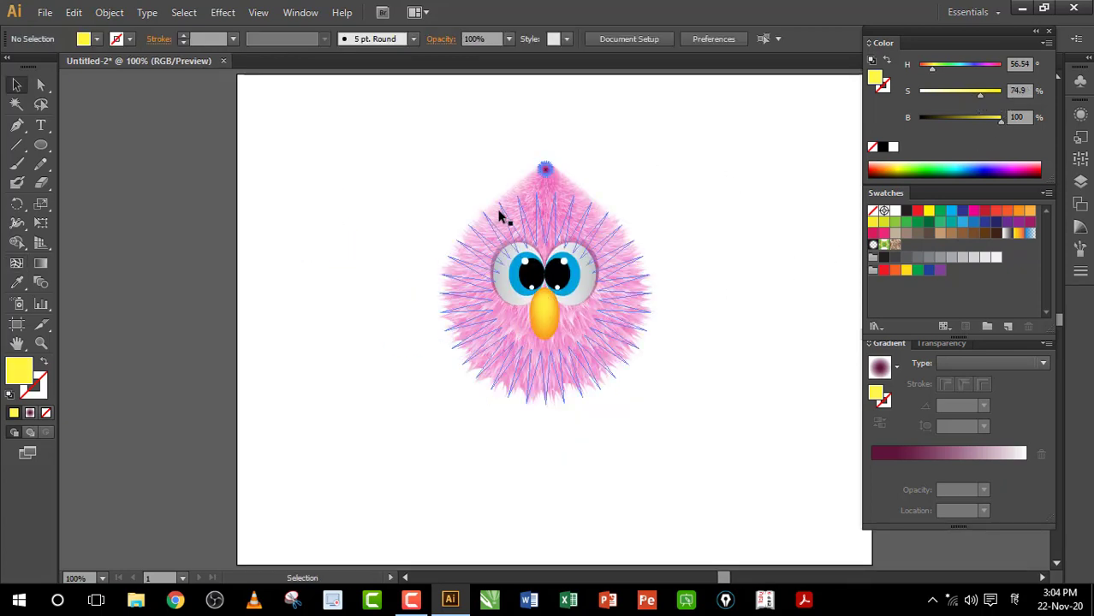
pyautogui.moveTo(398, 135)
pyautogui.mouseDown()
pyautogui.moveTo(644, 417)
pyautogui.moveTo(720, 475)
pyautogui.mouseUp()
pyautogui.press('a')
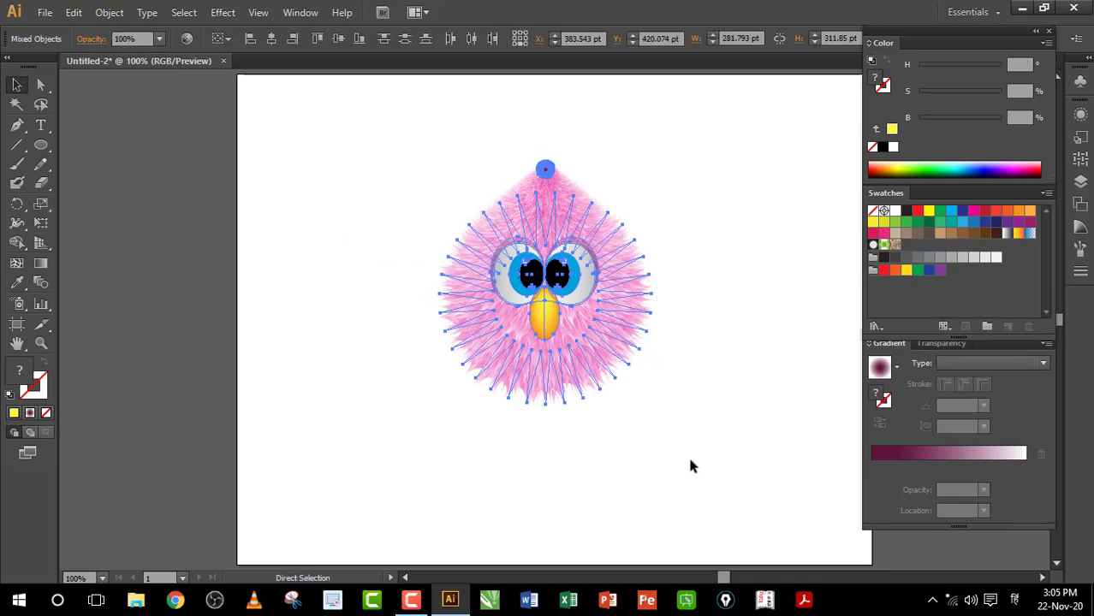
pyautogui.press('v')
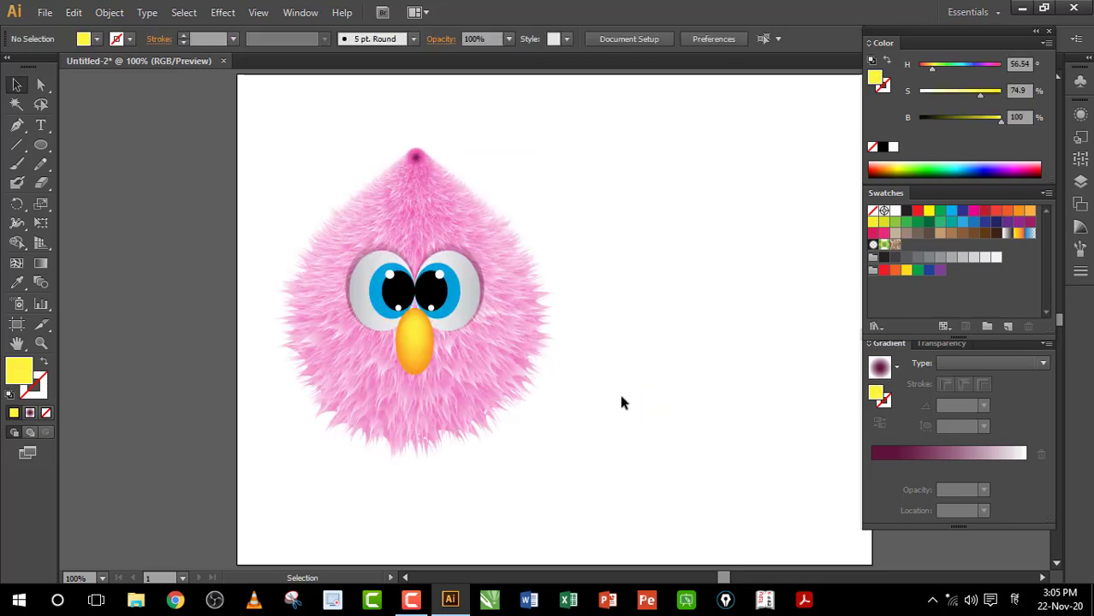
# Duplicate the pink monster to the right and isolate the copied group for editing.
pyautogui.moveTo(478, 357); pyautogui.dragTo(729, 373)
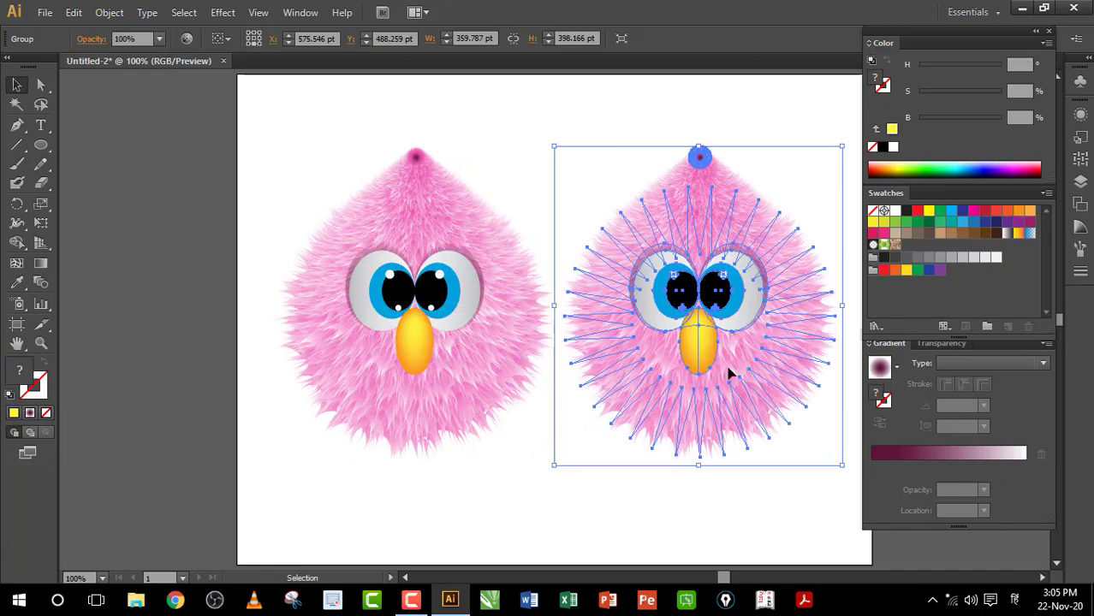
pyautogui.rightClick(729, 373)
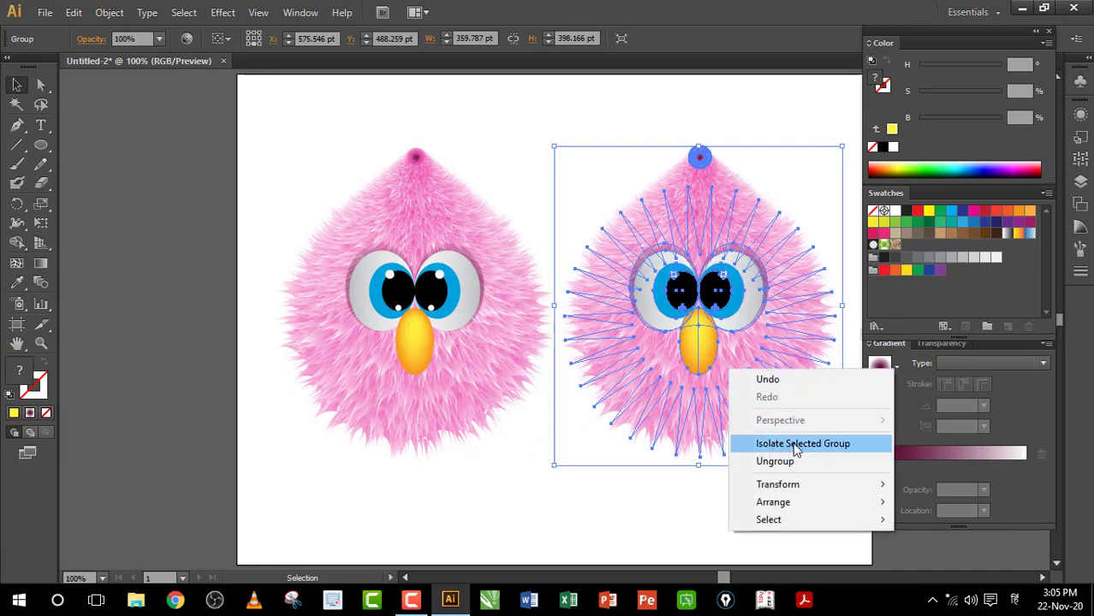
pyautogui.click(826, 443)
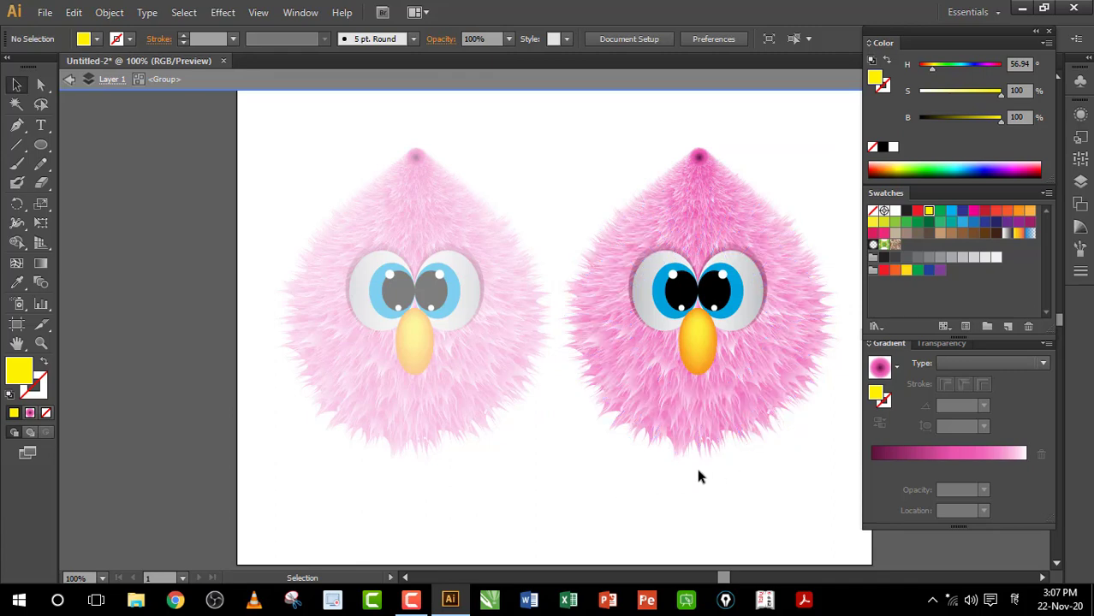
# Replace the copied fur blend's pink gradient stops with orange swatches.
pyautogui.click(735, 408)
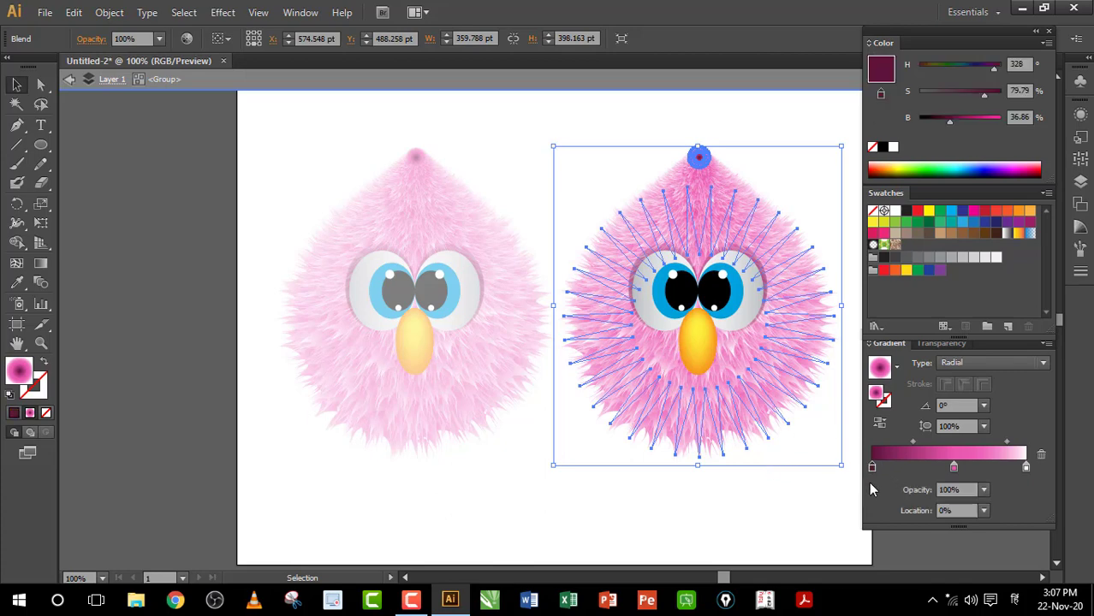
pyautogui.click(1030, 212)
pyautogui.moveTo(921, 413); pyautogui.dragTo(872, 468)
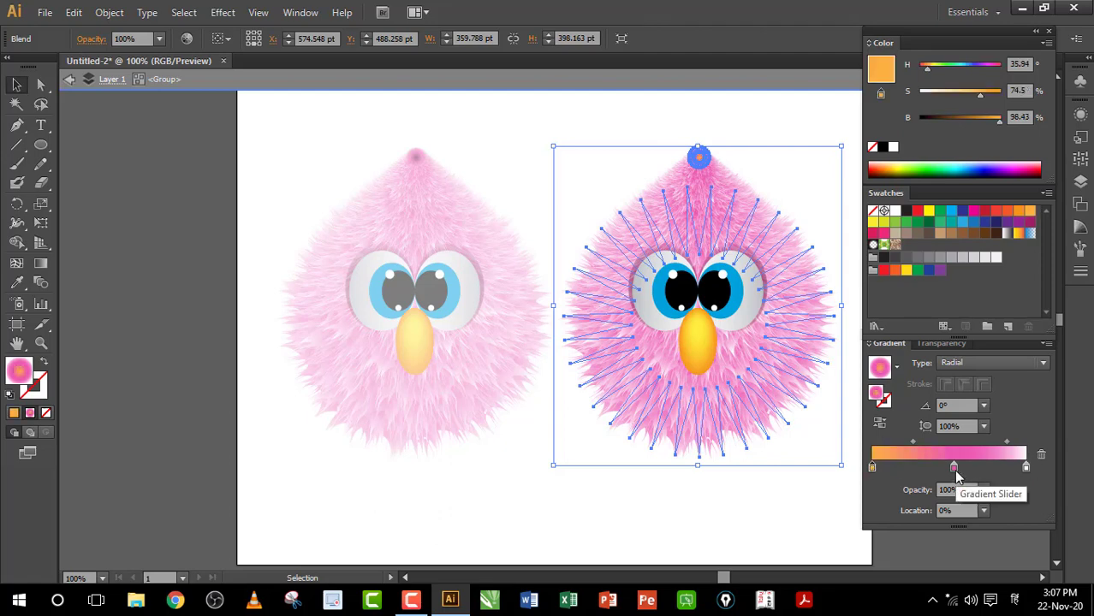
pyautogui.click(954, 468)
pyautogui.click(1007, 211)
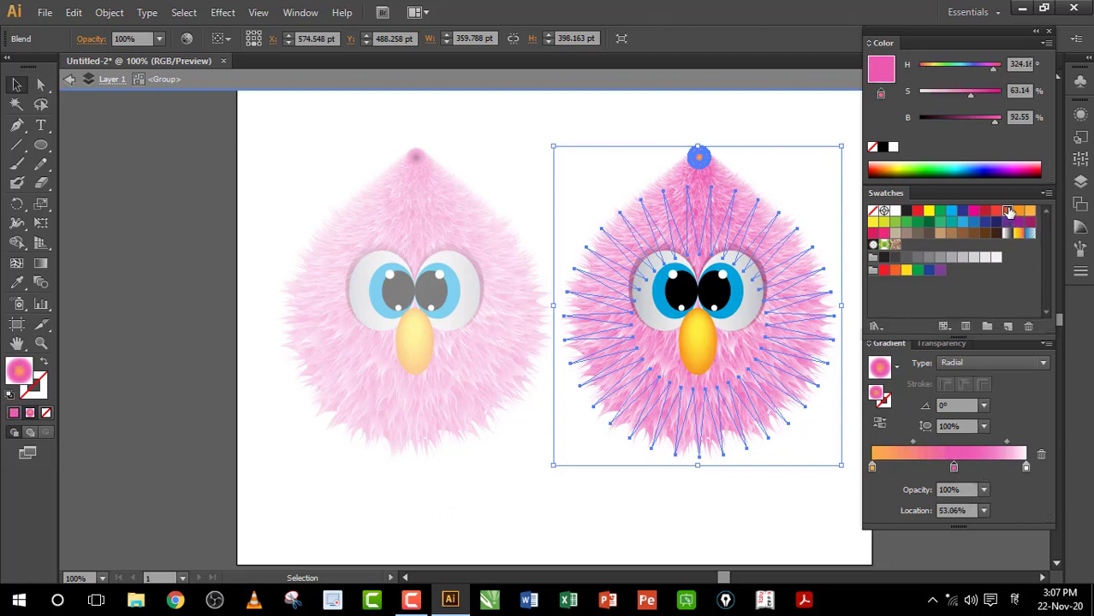
pyautogui.keyDown('alt'); pyautogui.click(954, 468); pyautogui.keyUp('alt')
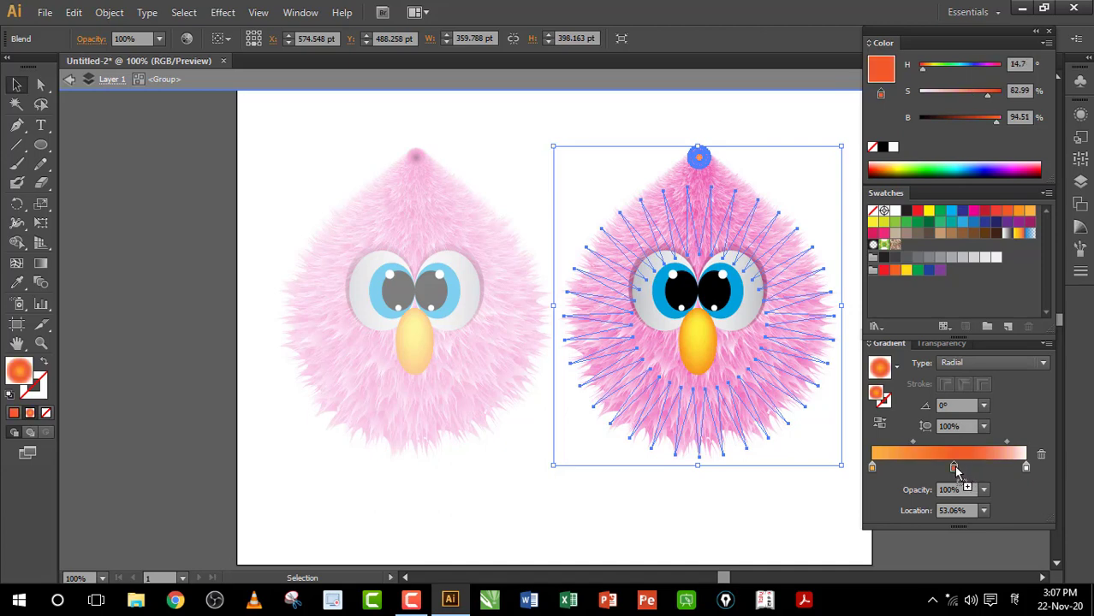
pyautogui.click(764, 362)
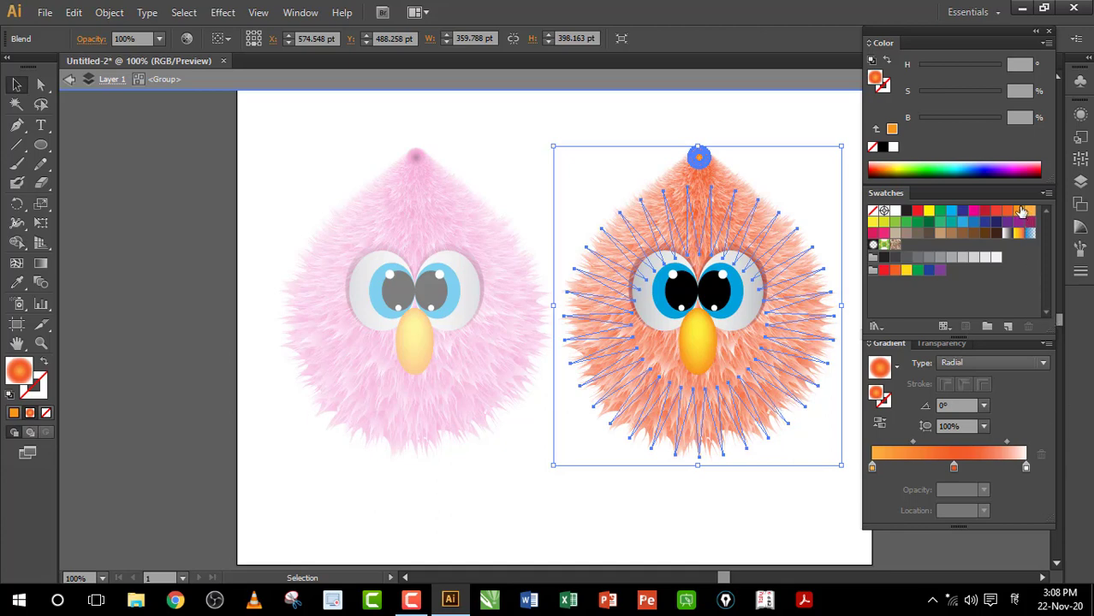
# Apply a lighter orange to one fur gradient stop and lower its saturation.
pyautogui.moveTo(1019, 212); pyautogui.dragTo(953, 466)
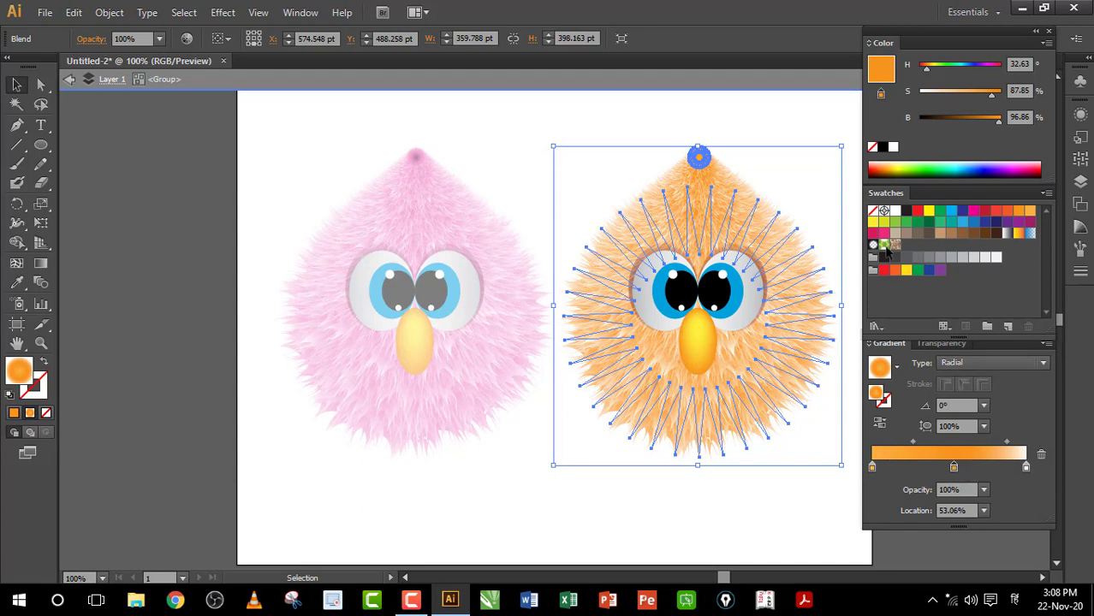
pyautogui.moveTo(991, 98); pyautogui.dragTo(1000, 102)
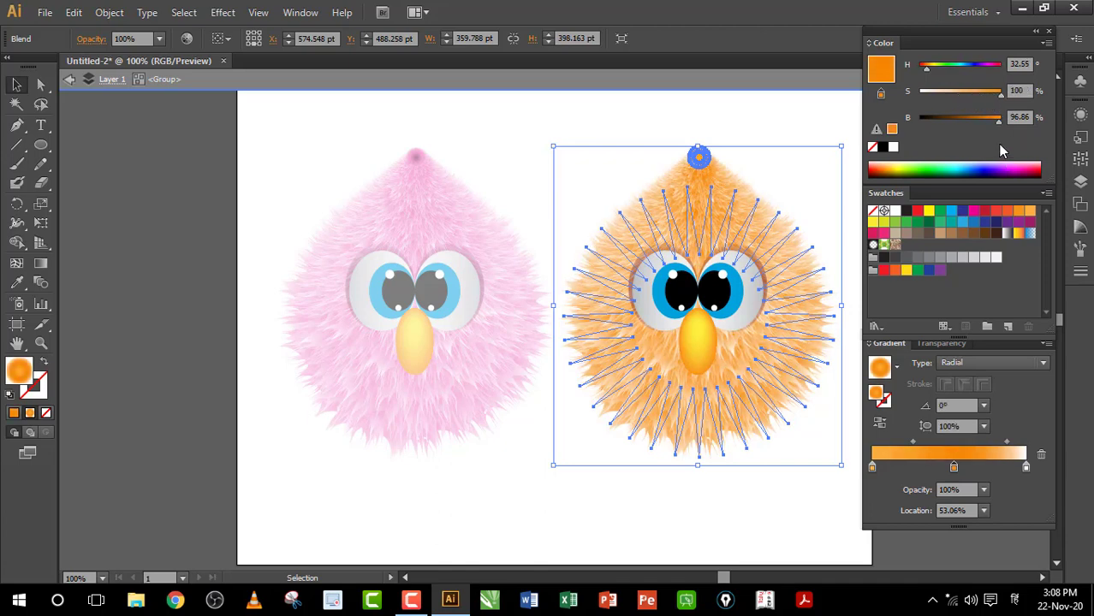
pyautogui.click(758, 494)
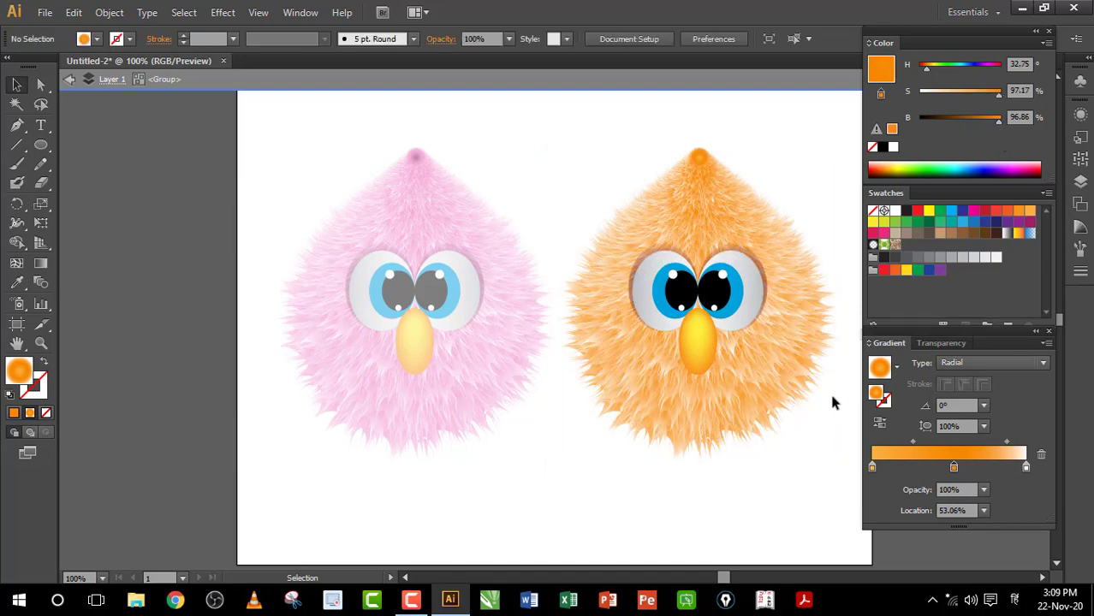
# Make the orange monster's eye shading a more saturated brown-to-white radial gradient, then exit isolation mode.
pyautogui.click(770, 288)
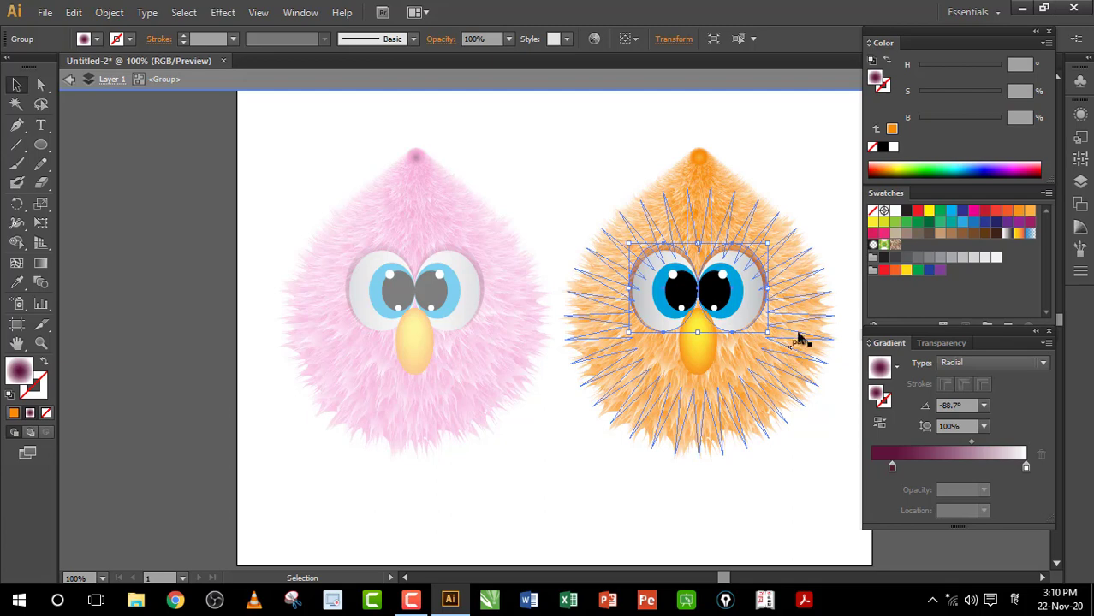
pyautogui.click(891, 468)
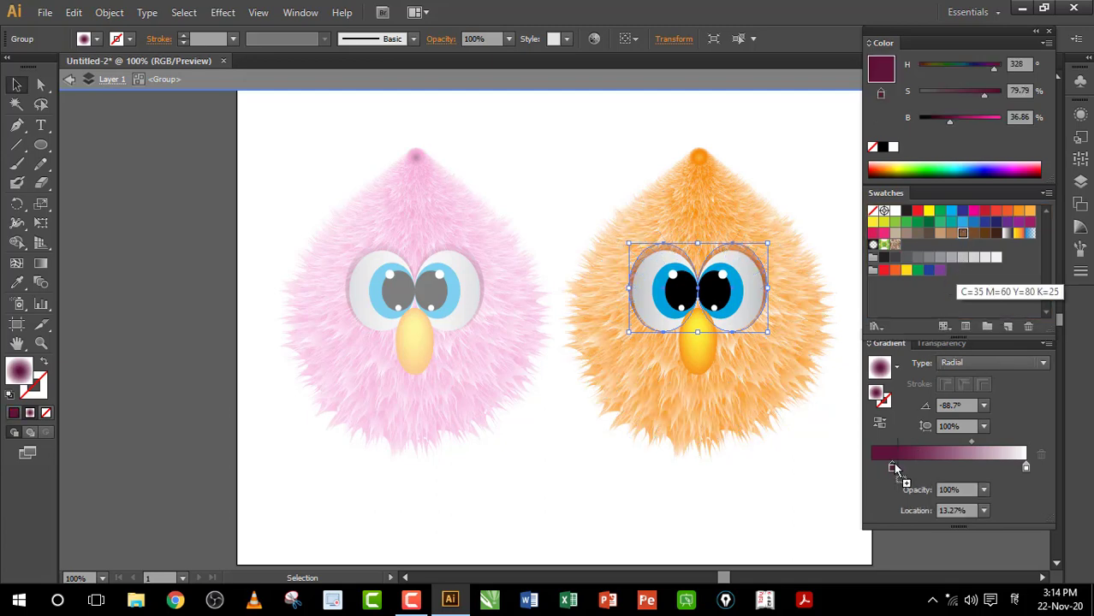
pyautogui.click(962, 234)
pyautogui.moveTo(965, 97); pyautogui.dragTo(1000, 96)
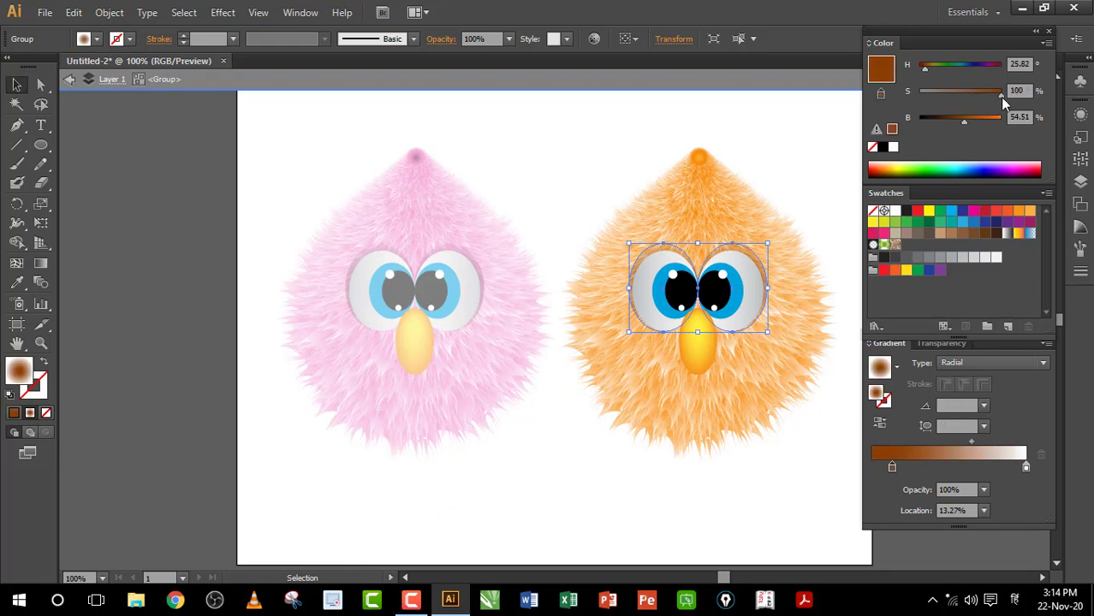
pyautogui.moveTo(970, 442); pyautogui.dragTo(972, 442)
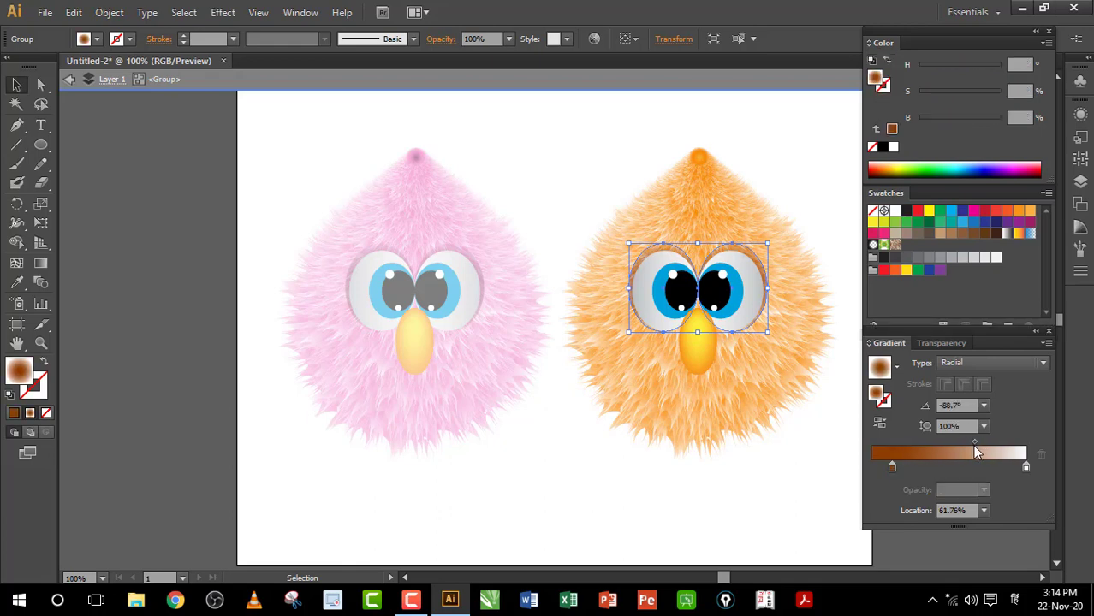
pyautogui.click(636, 83)
pyautogui.click(586, 180)
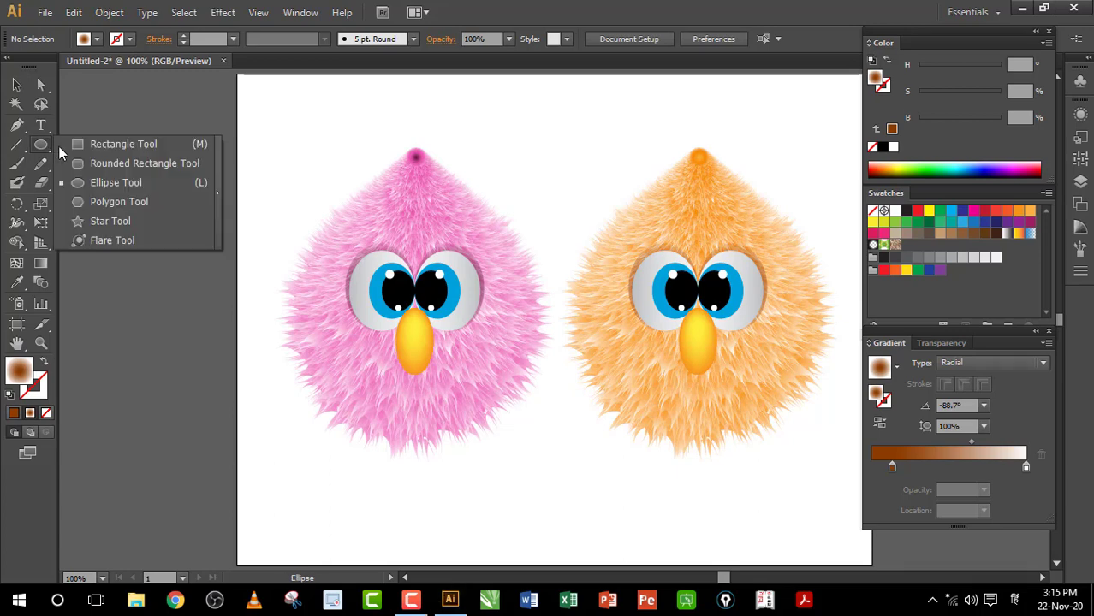
# Draw an artboard-sized black-filled rectangle and send it to the back behind both monsters.
pyautogui.moveTo(44, 145); pyautogui.dragTo(94, 147)
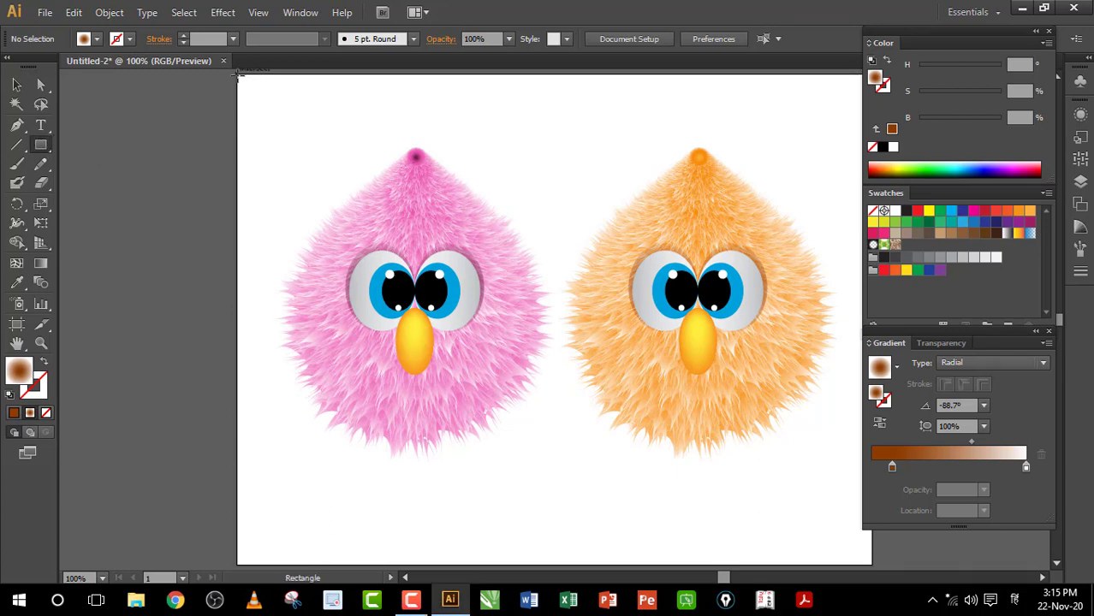
pyautogui.moveTo(239, 75); pyautogui.dragTo(871, 552)
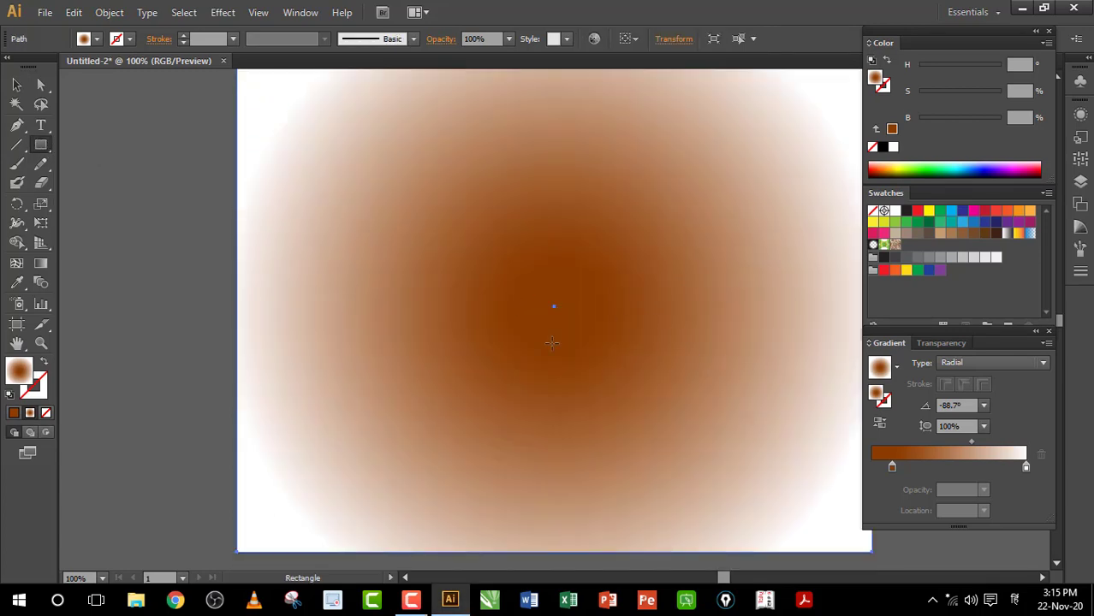
pyautogui.click(882, 148)
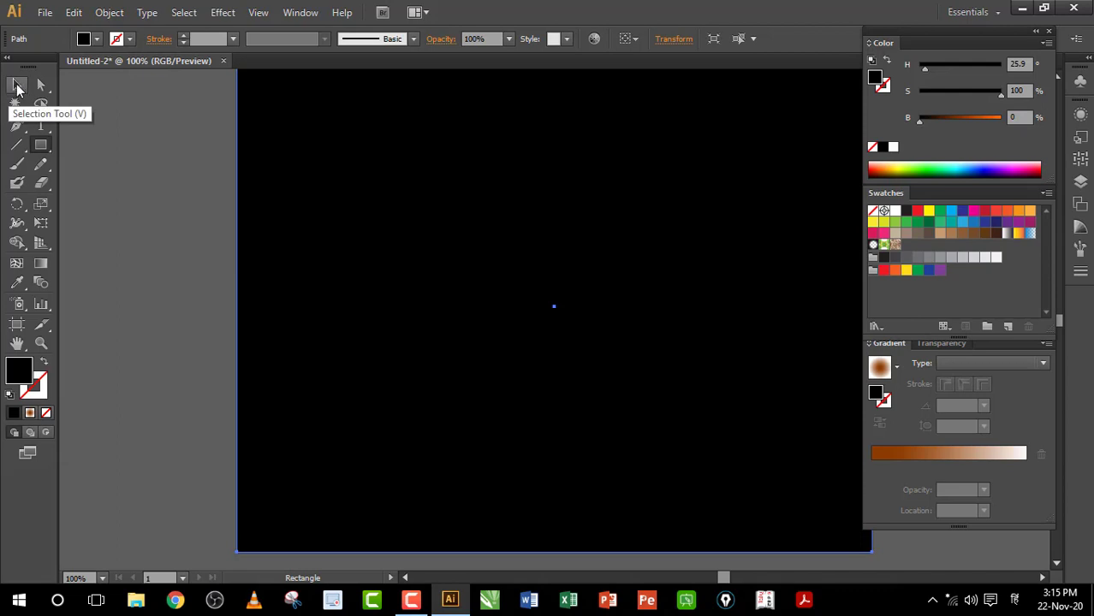
pyautogui.click(16, 85)
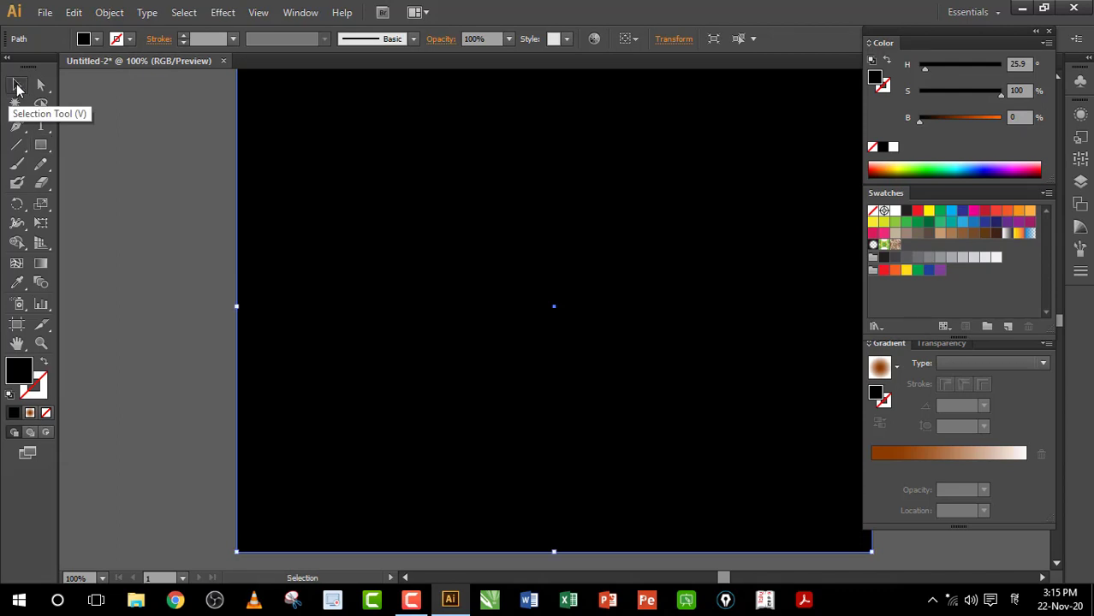
pyautogui.rightClick(335, 238)
pyautogui.moveTo(378, 463)
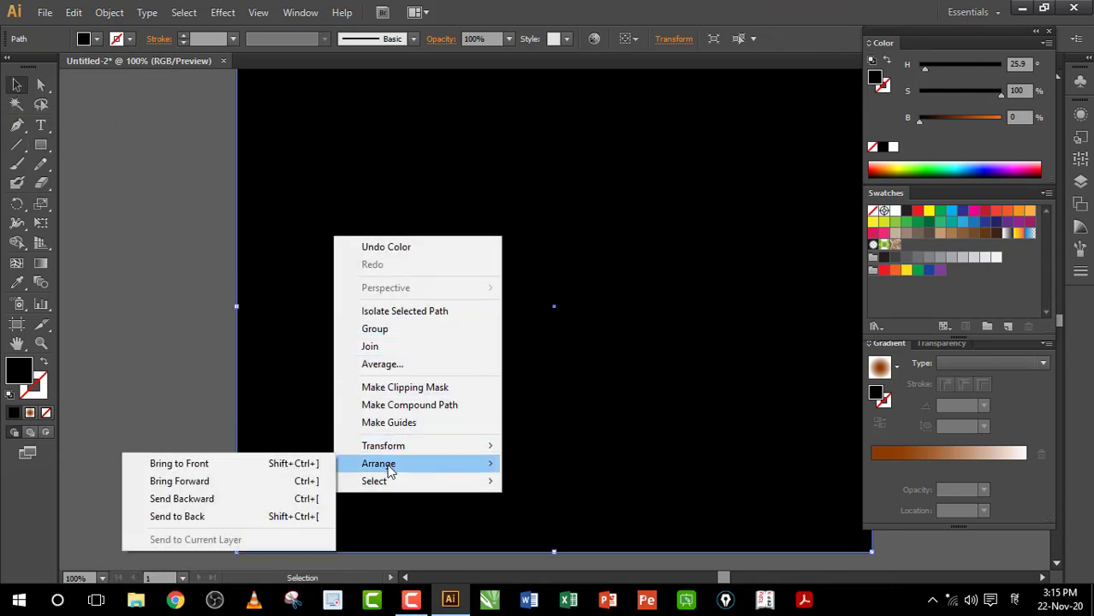
pyautogui.click(220, 516)
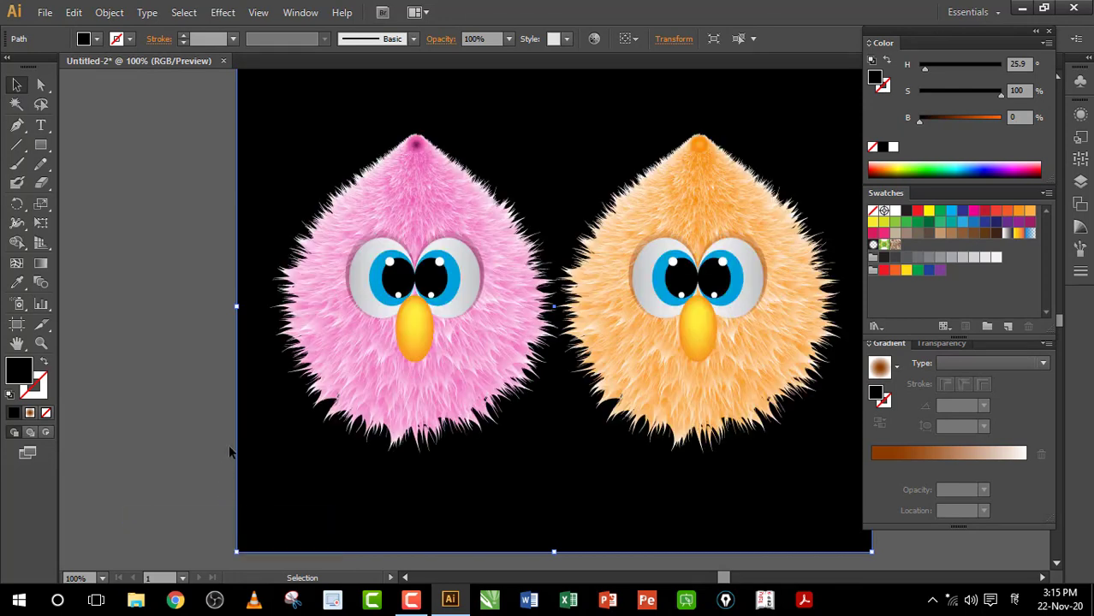
pyautogui.click(155, 376)
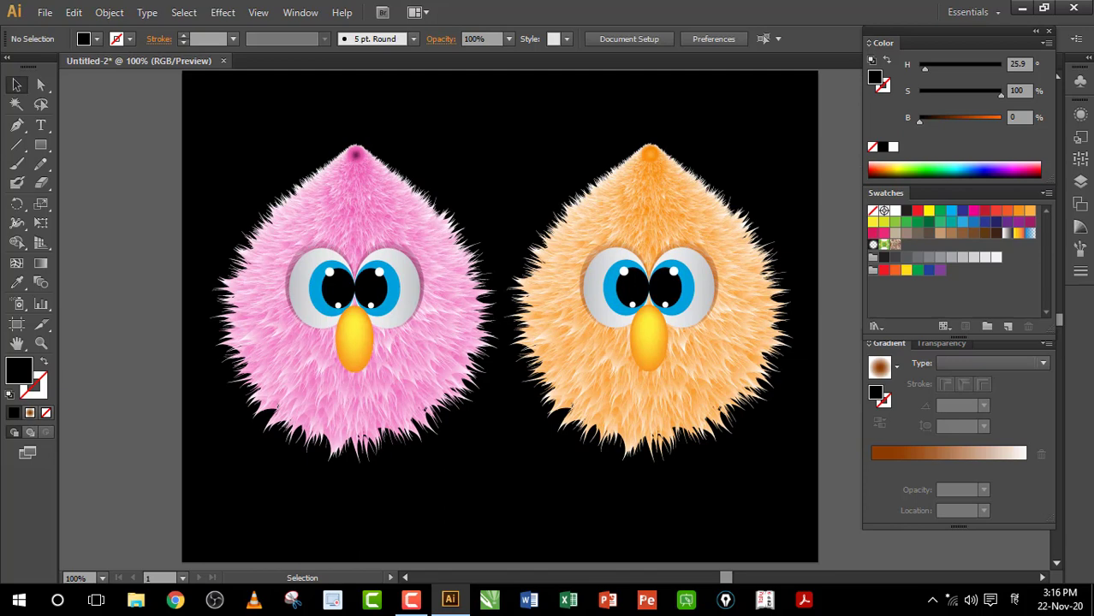